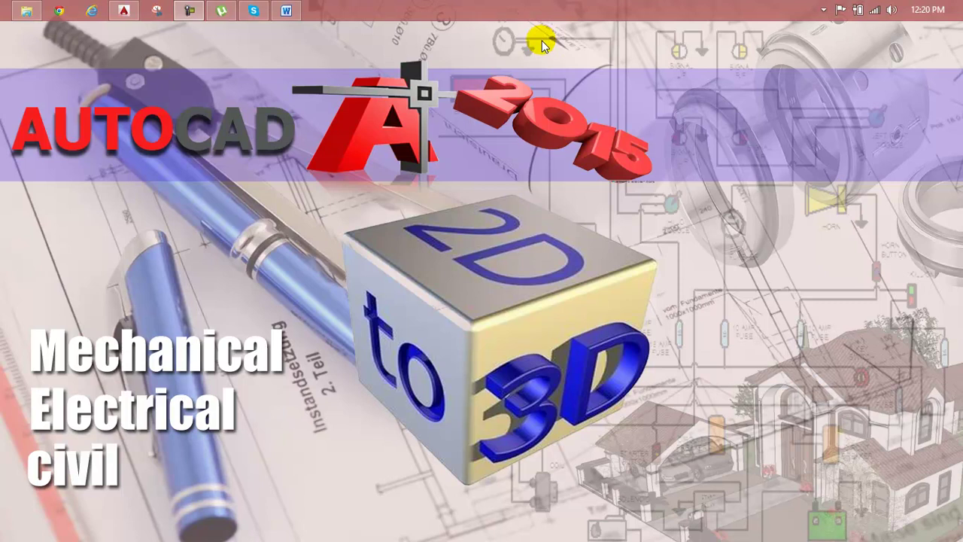
- Bring up the Lesson 85 document in Word from the taskbar
left_click(287, 11)
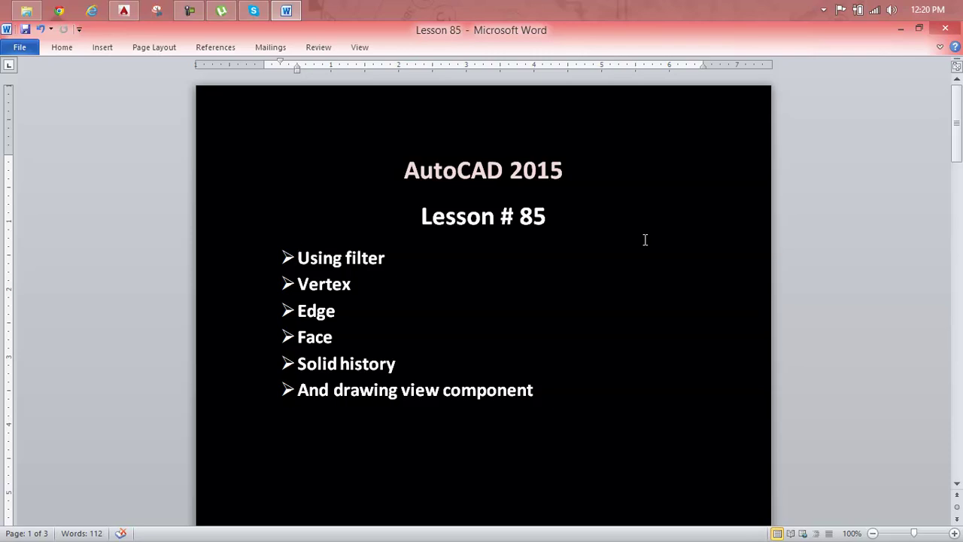
left_click(124, 10)
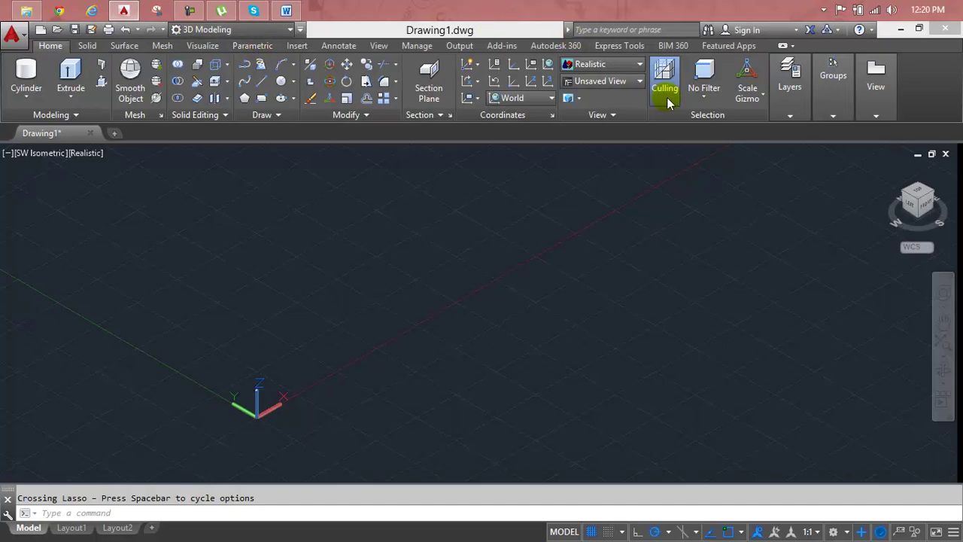
left_click(789, 82)
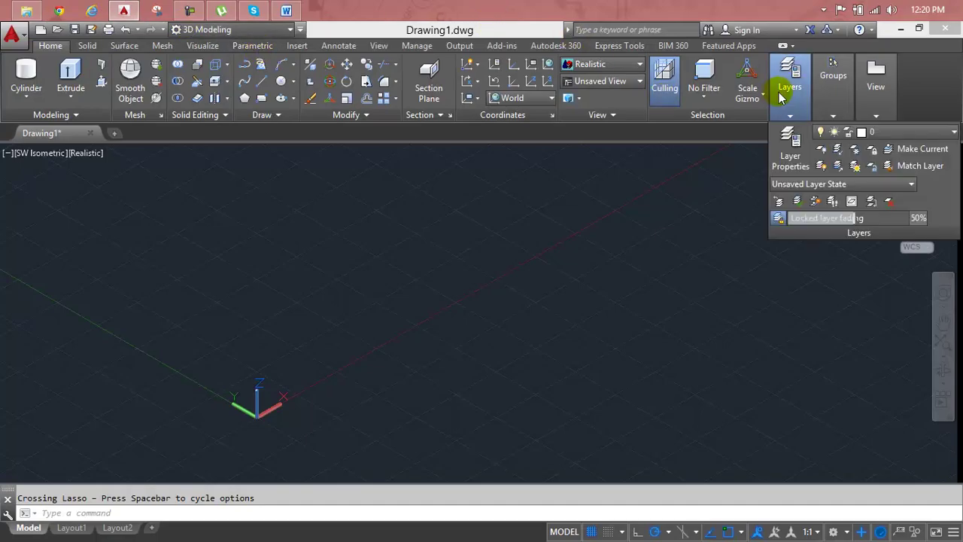
left_click(699, 102)
left_click(699, 102)
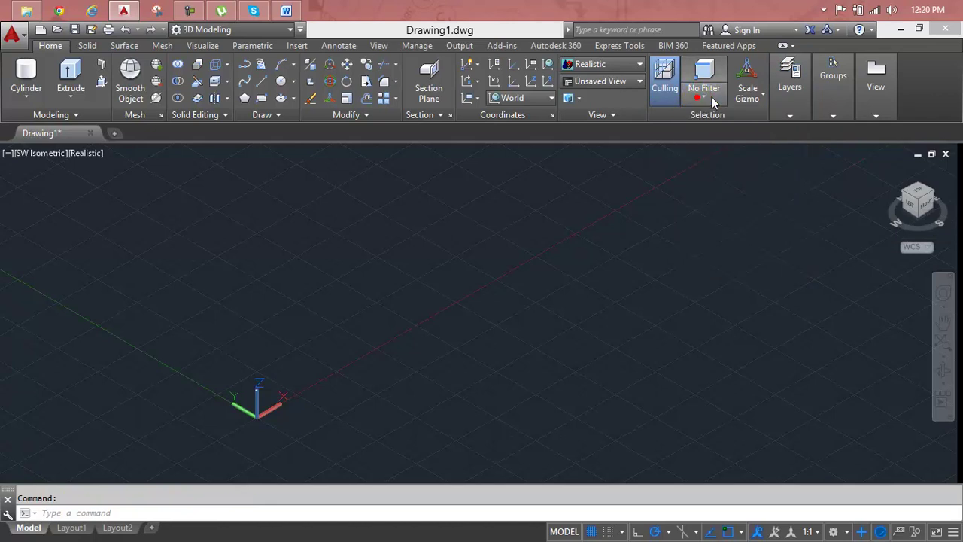
left_click(762, 98)
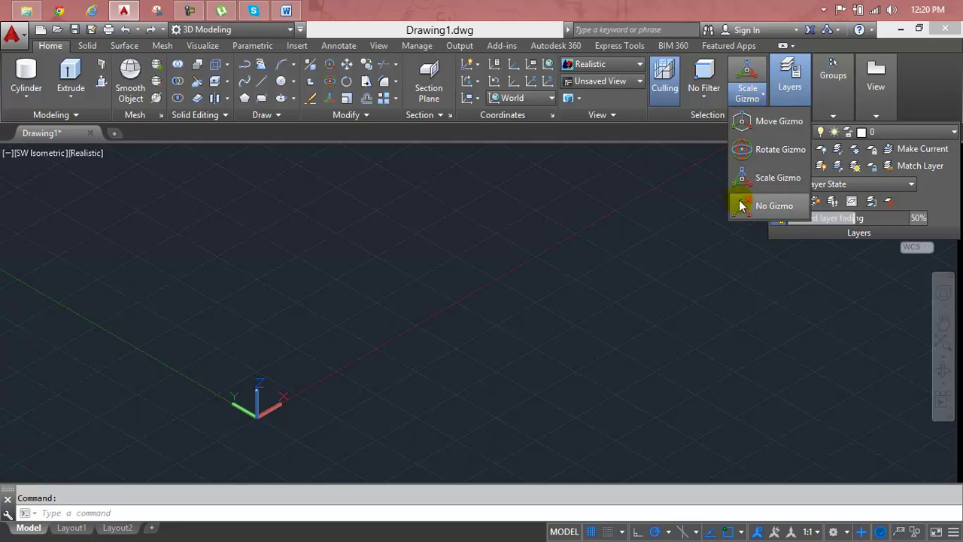
left_click(702, 101)
left_click(704, 97)
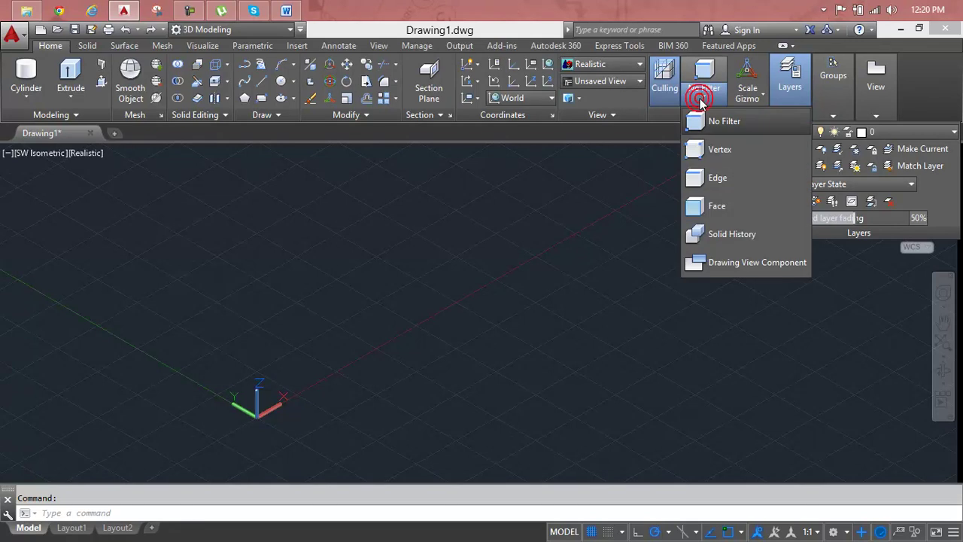
left_click(705, 97)
left_click(819, 111)
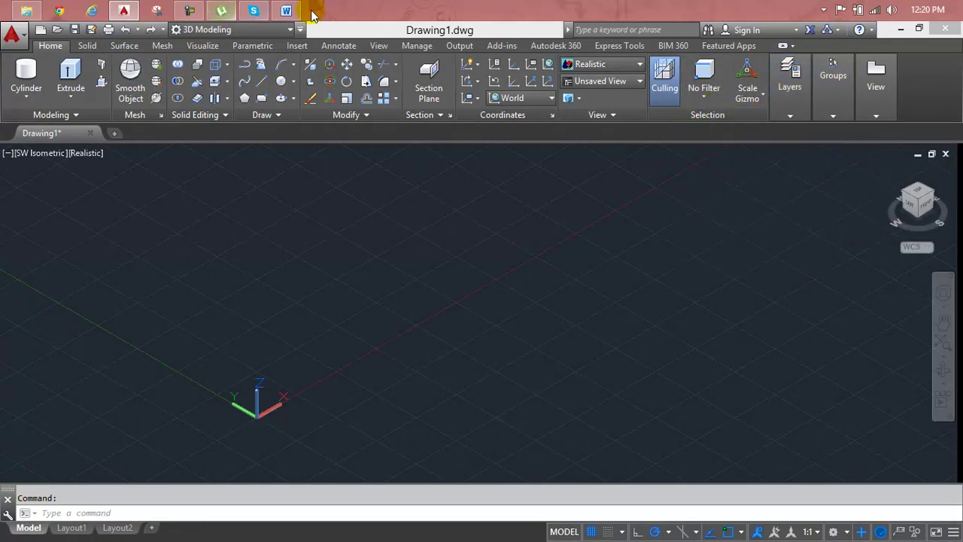
mouse_move(285, 11)
left_click(316, 113)
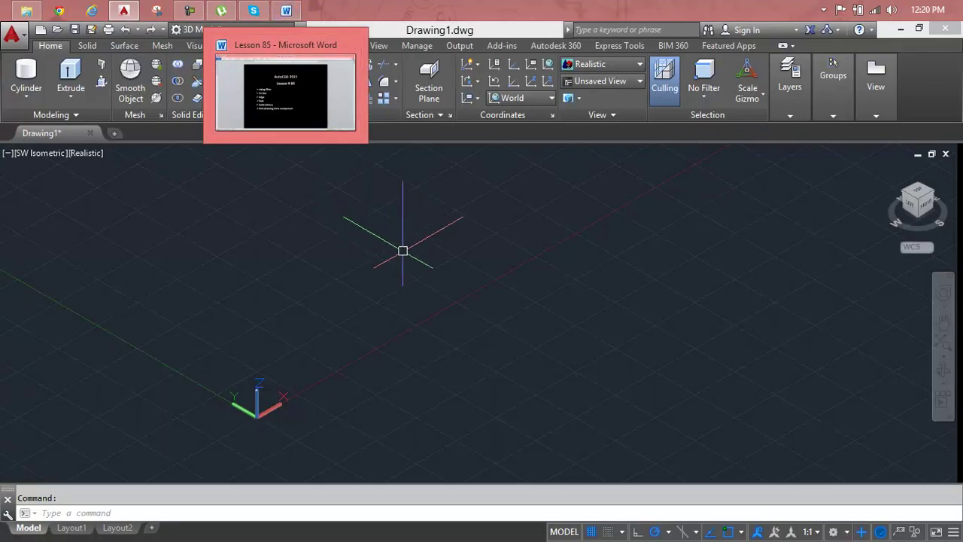
key("Escape")
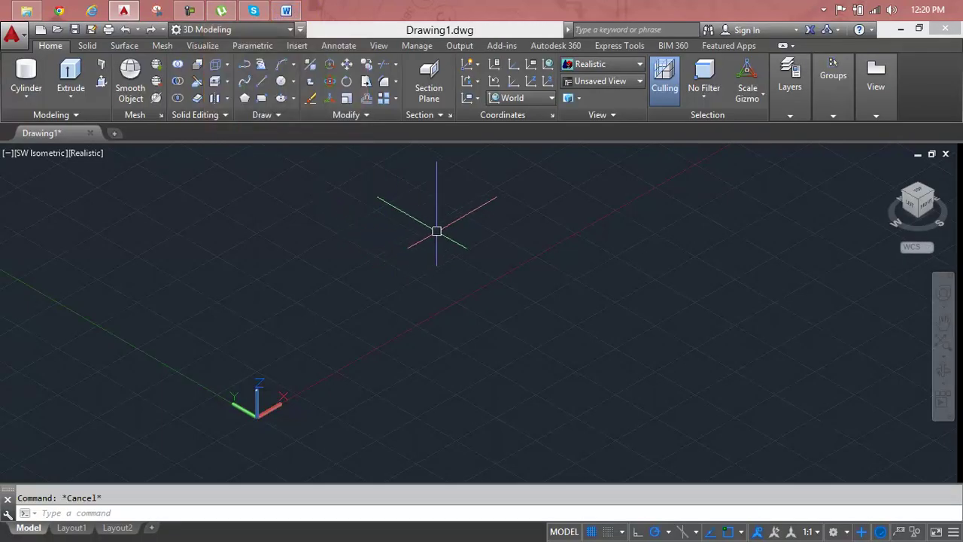
middle_click_drag(439, 243, 336, 256)
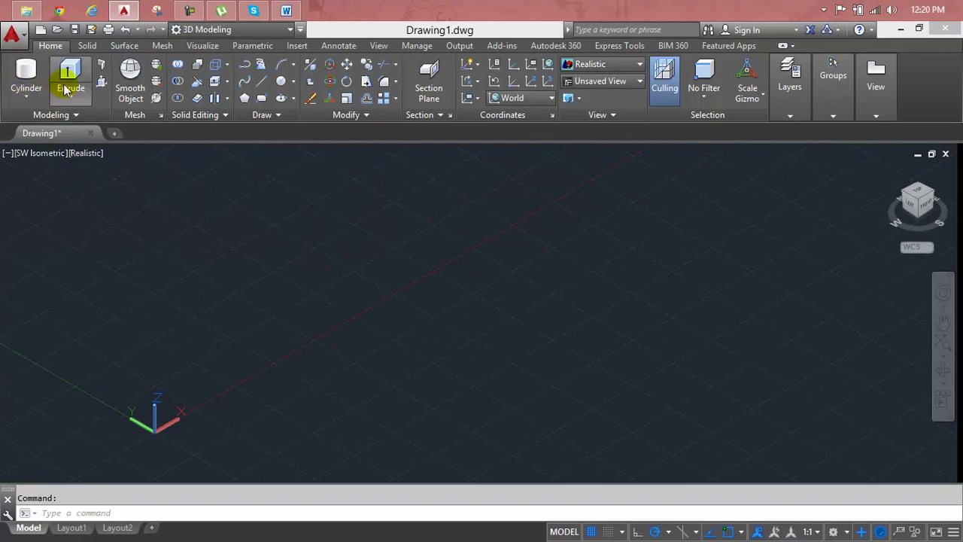
- Draw a solid box from two base corners and a picked height, then list the selection filters
left_click(27, 95)
left_click(46, 128)
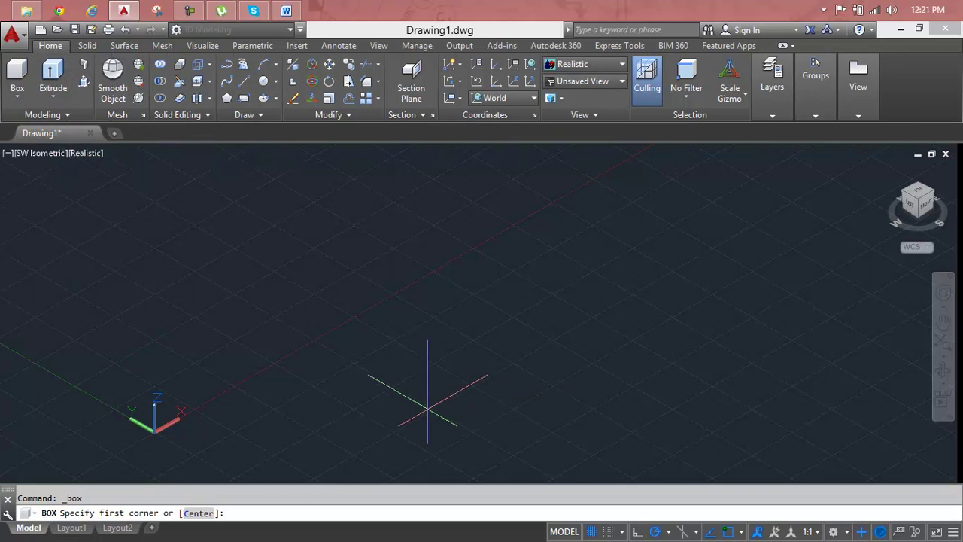
left_click(352, 396)
left_click(710, 332)
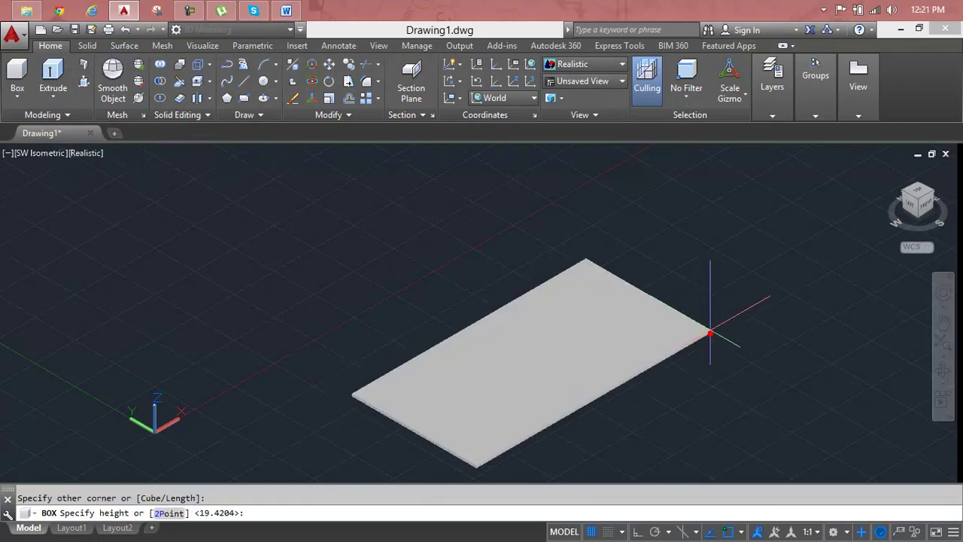
scroll(707, 277, "down", 3)
middle_click_drag(699, 275, 628, 305)
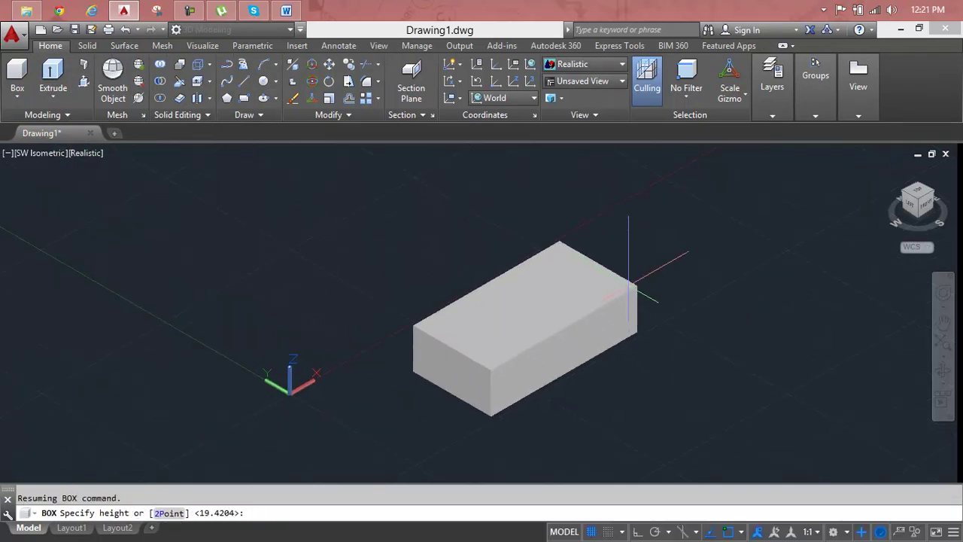
left_click(639, 244)
scroll(497, 323, "up", 2)
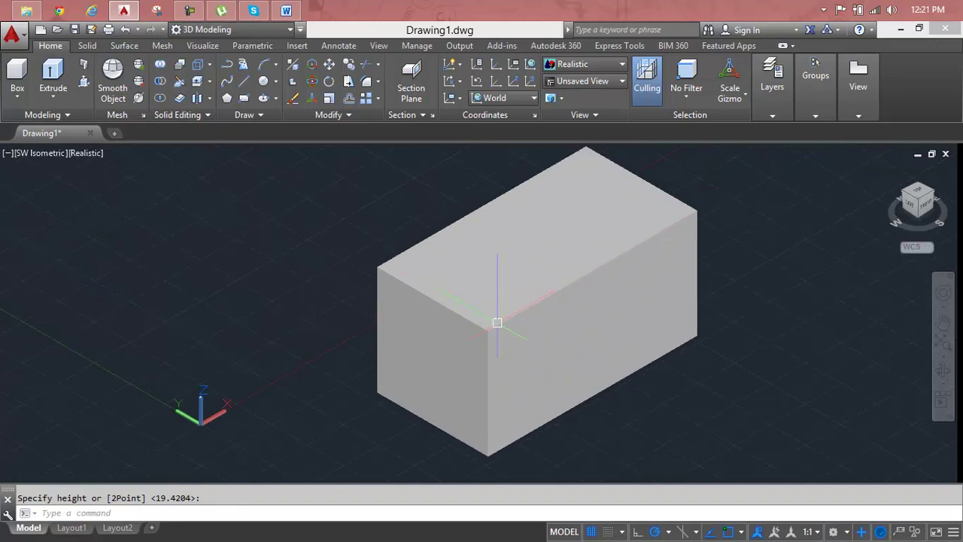
left_click(692, 100)
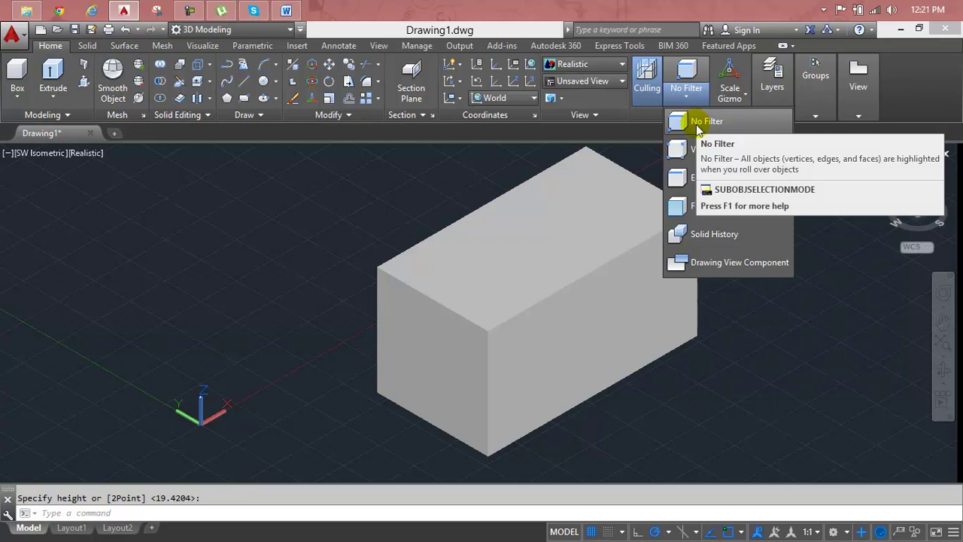
- Switch subobject filtering to Vertex and select the front corner vertex of the box
left_click(694, 151)
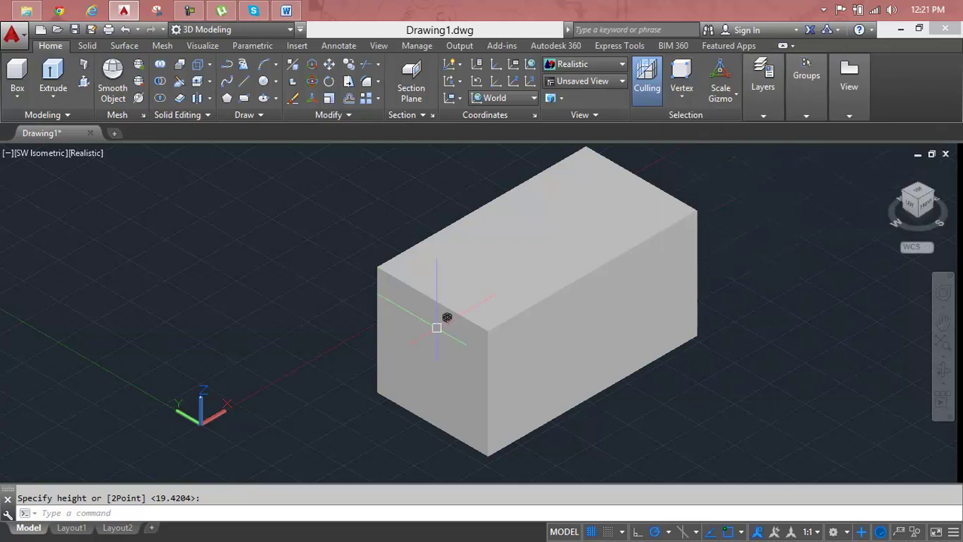
scroll(499, 323, "up", 2)
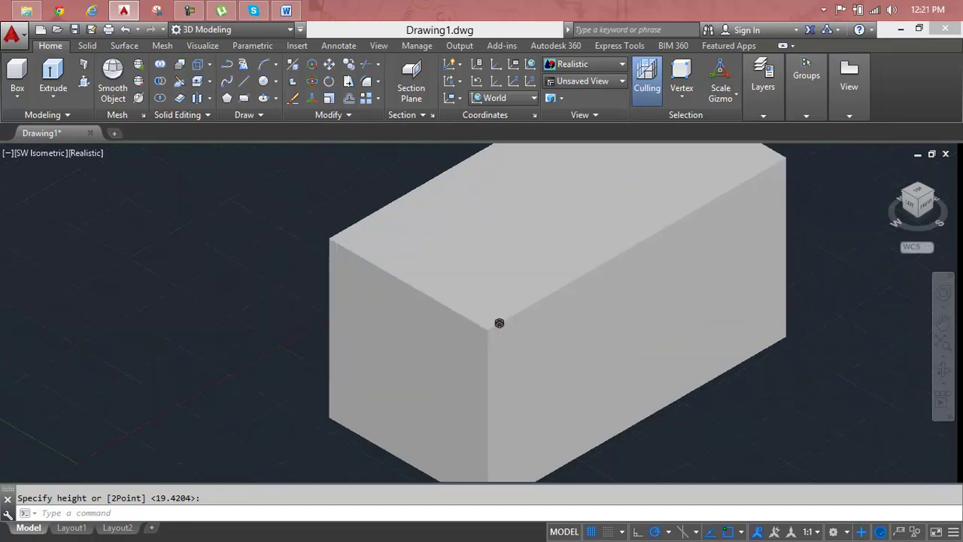
scroll(499, 323, "up", 1)
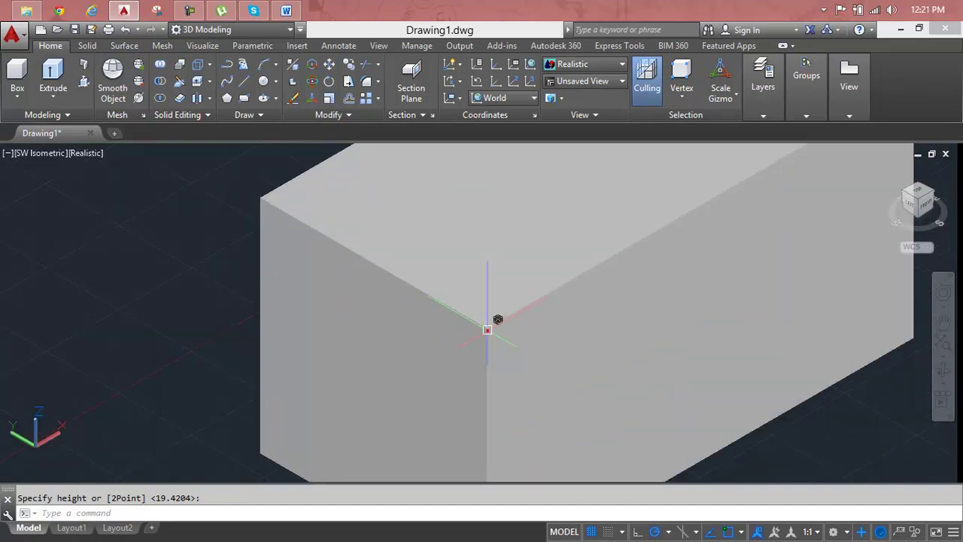
left_click(487, 328)
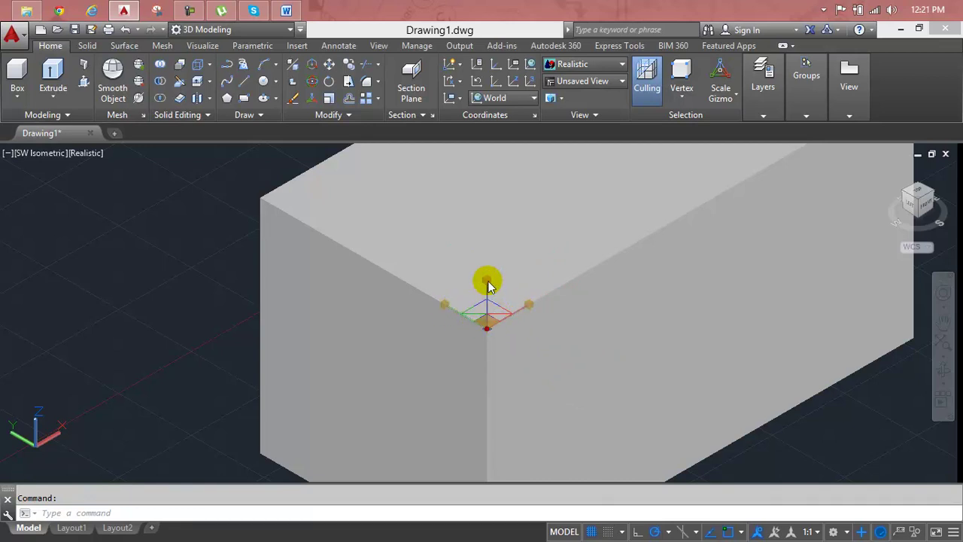
- Cycle the gizmo through Rotate, Scale and No Gizmo, ending on Move Gizmo
left_click(730, 95)
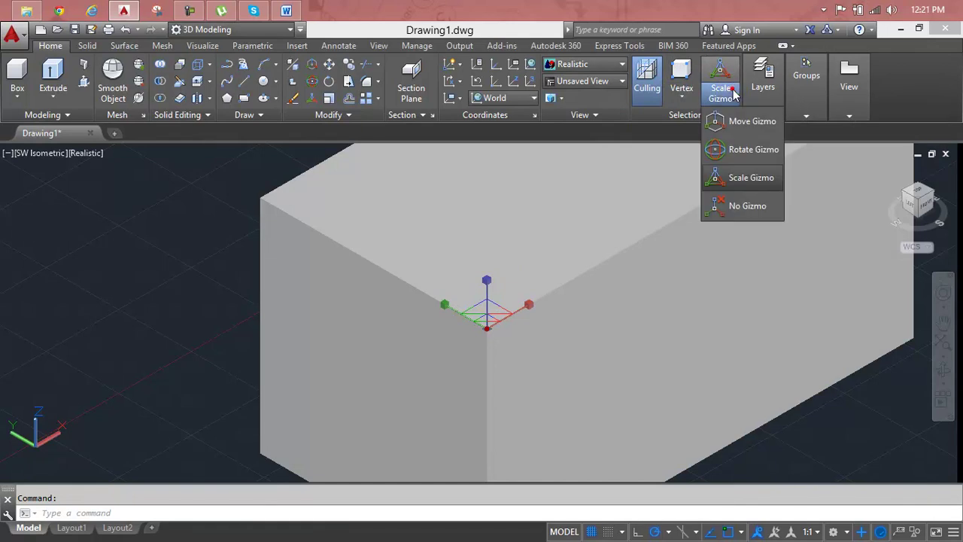
left_click(735, 149)
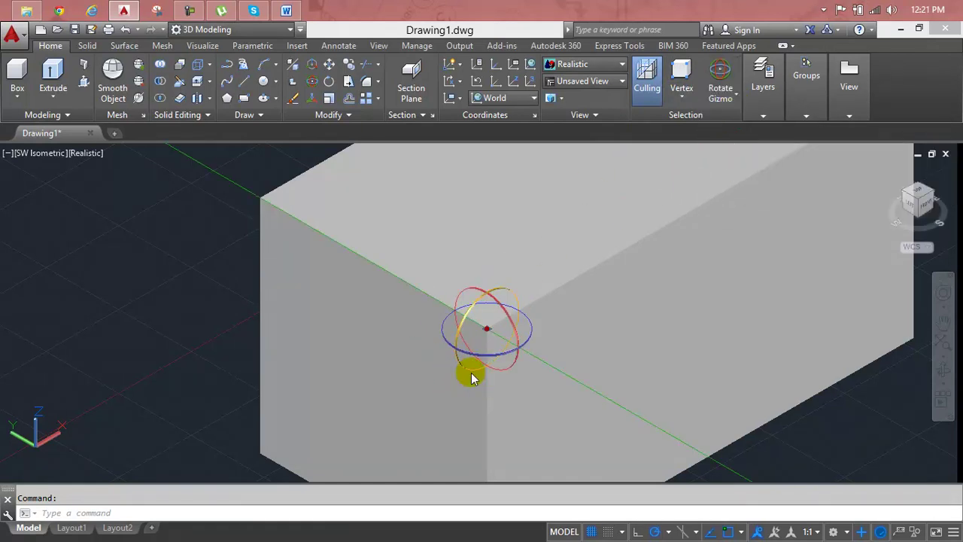
left_click(730, 95)
left_click(739, 178)
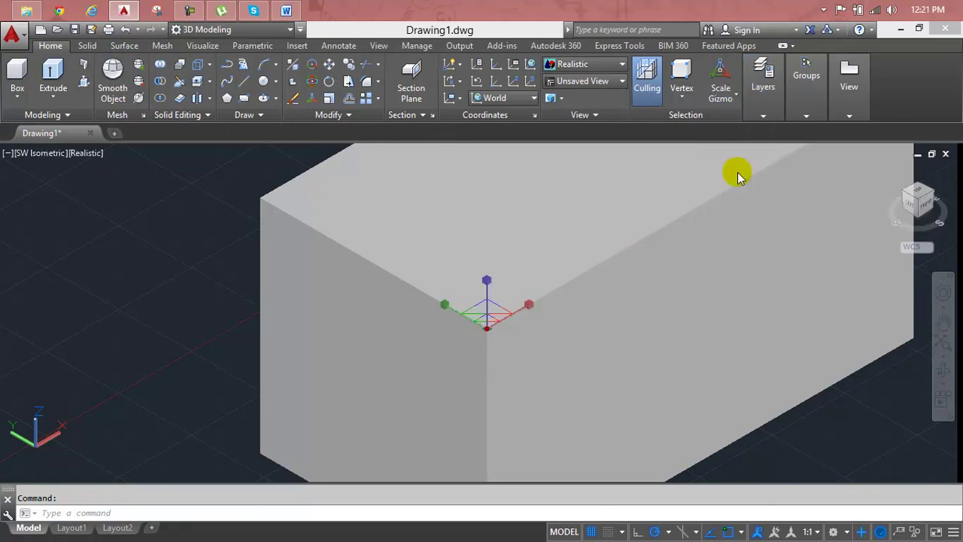
left_click(724, 94)
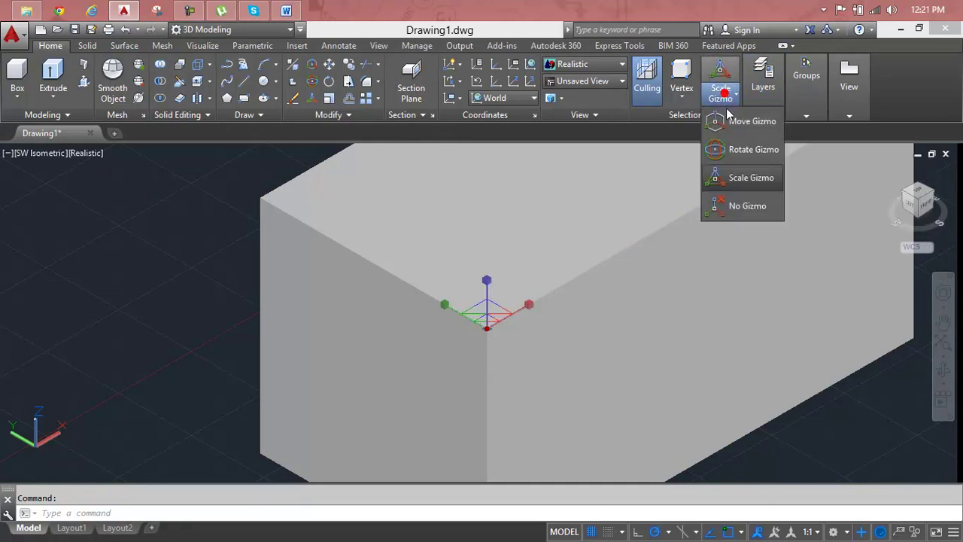
left_click(741, 211)
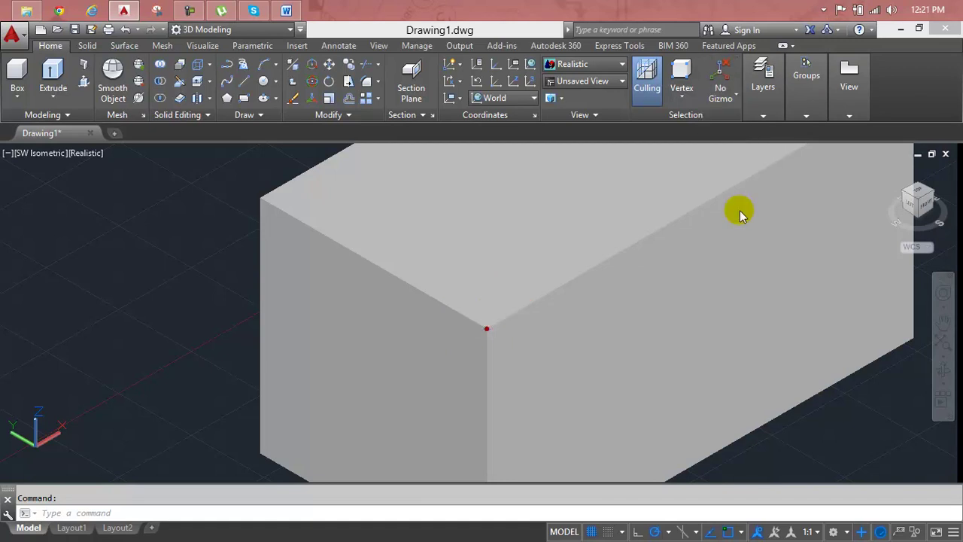
left_click(722, 90)
left_click(729, 123)
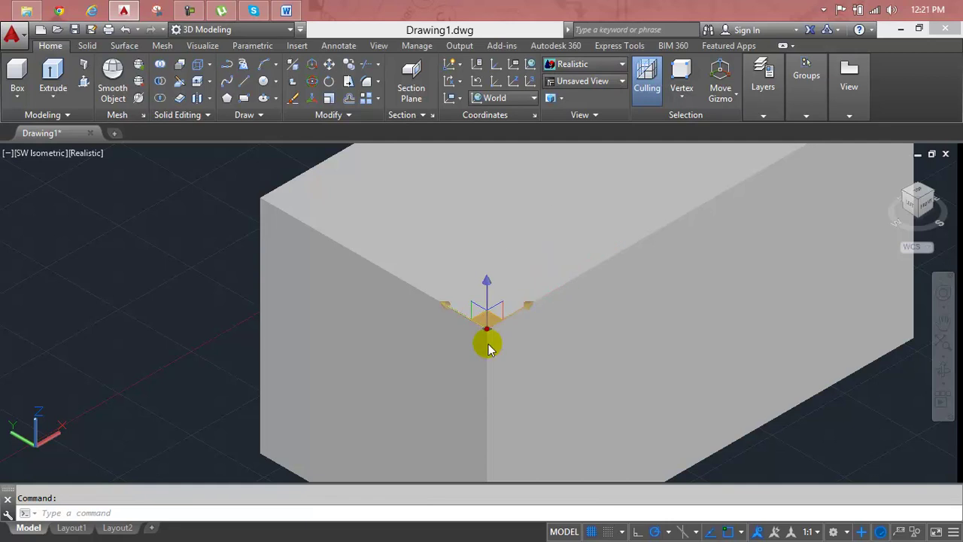
- Stretch the box's corner vertex to a new position, reshaping the box
scroll(493, 328, "down", 2)
middle_click_drag(497, 326, 453, 312)
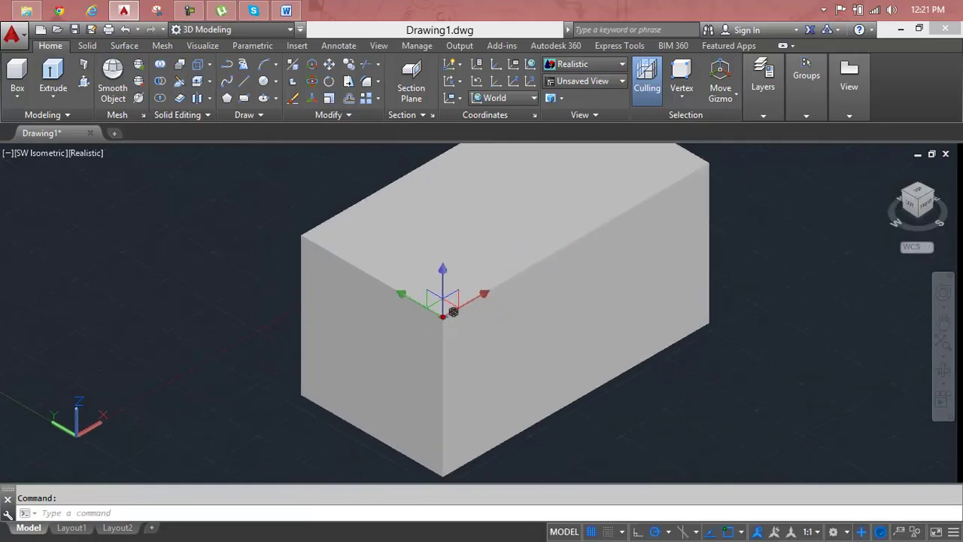
scroll(445, 315, "up", 2)
scroll(444, 316, "up", 3)
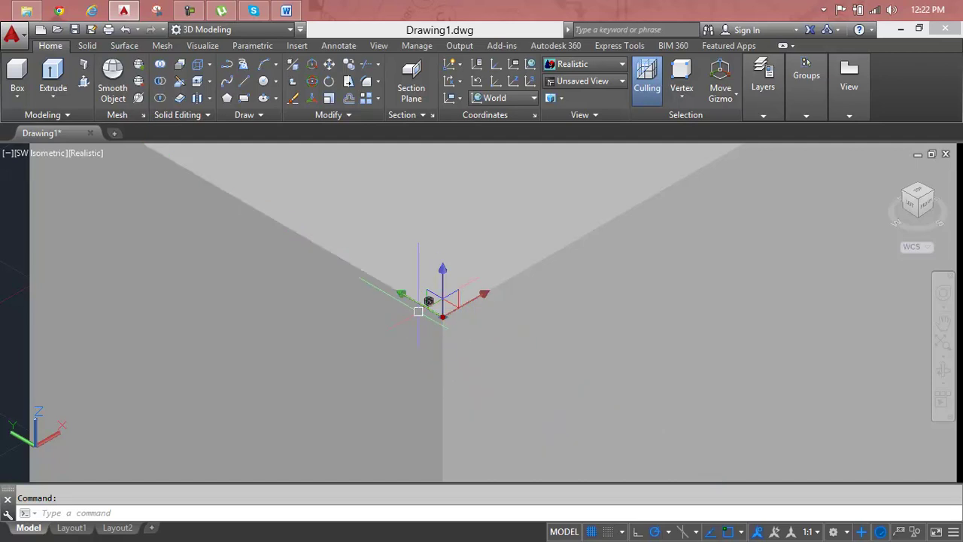
left_click(399, 299)
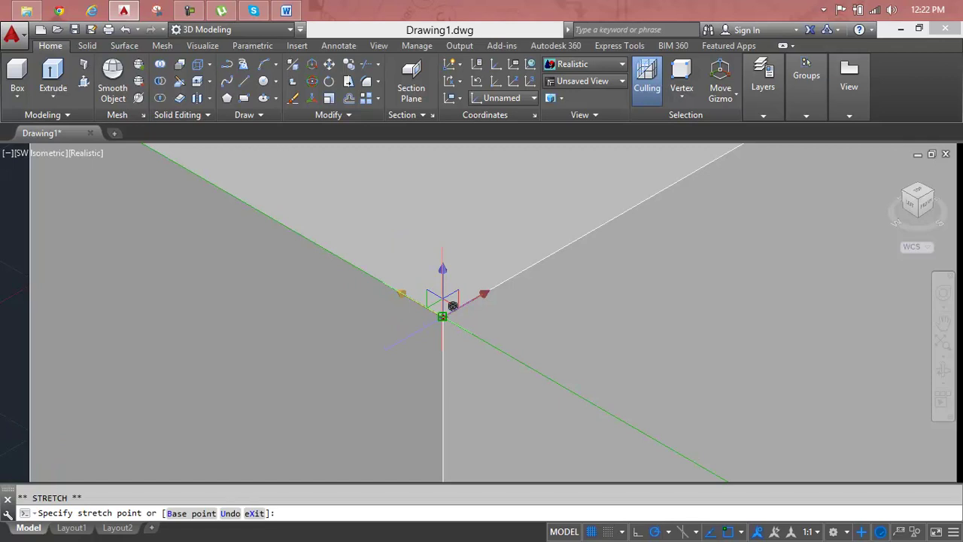
scroll(452, 305, "down", 4)
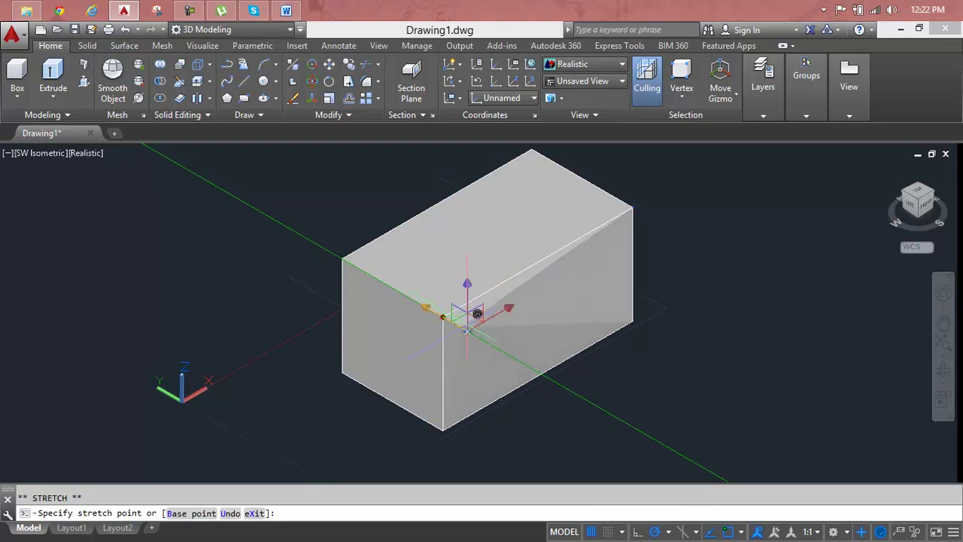
left_click(488, 342)
- End the vertex stretch, clear the selection and reframe the view of the box
scroll(467, 355, "up", 3)
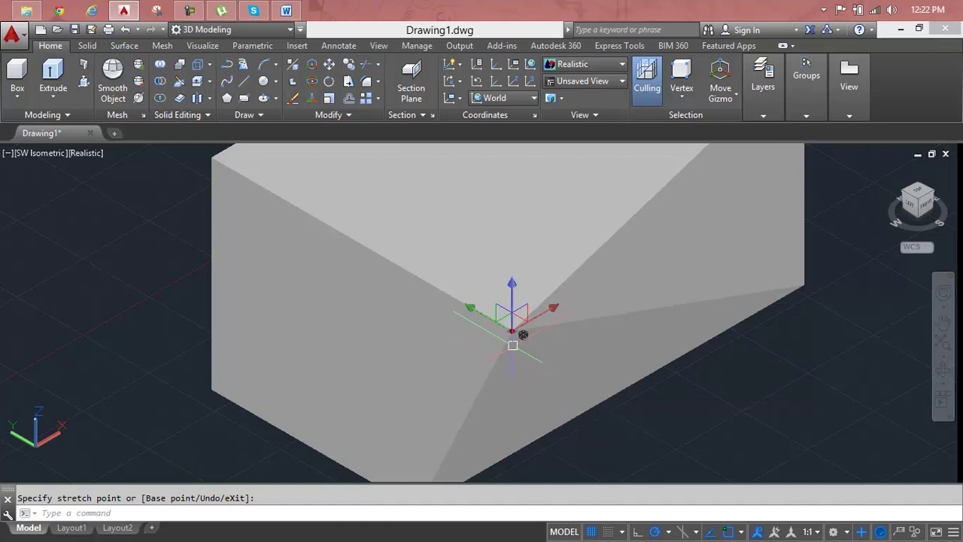
scroll(524, 331, "down", 2)
scroll(511, 333, "down", 1)
key("Escape")
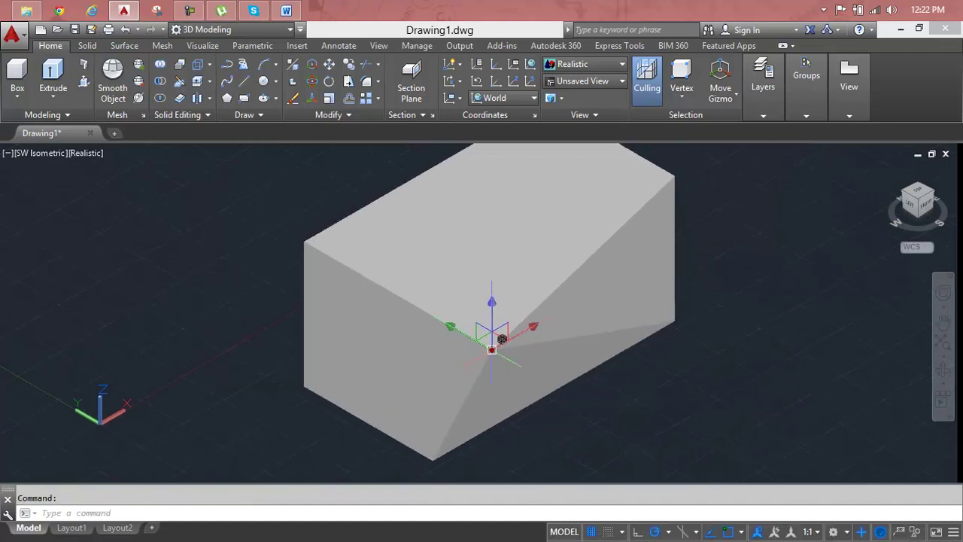
right_click(492, 349)
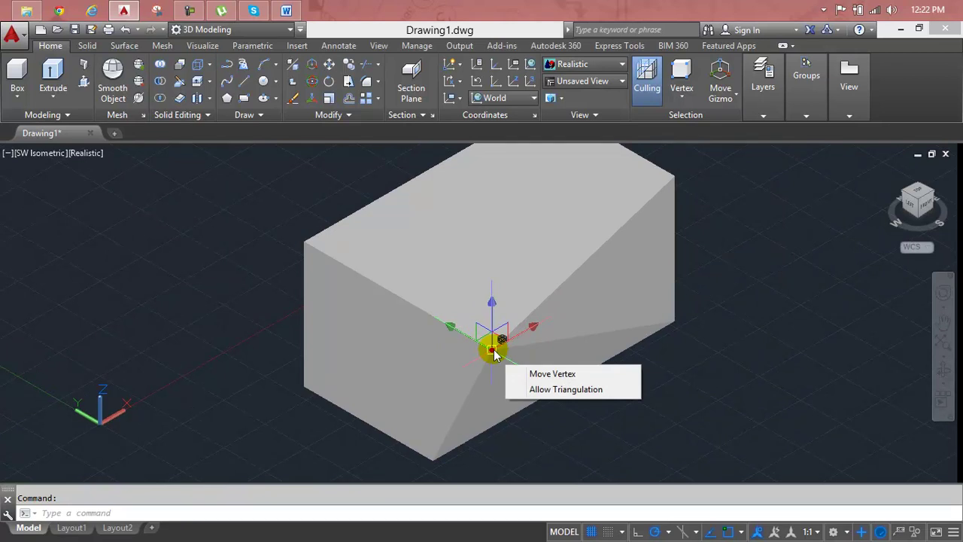
key("Escape")
middle_click_drag(497, 316, 517, 301)
scroll(517, 305, "up", 2)
scroll(517, 305, "down", 3)
scroll(517, 305, "up", 3)
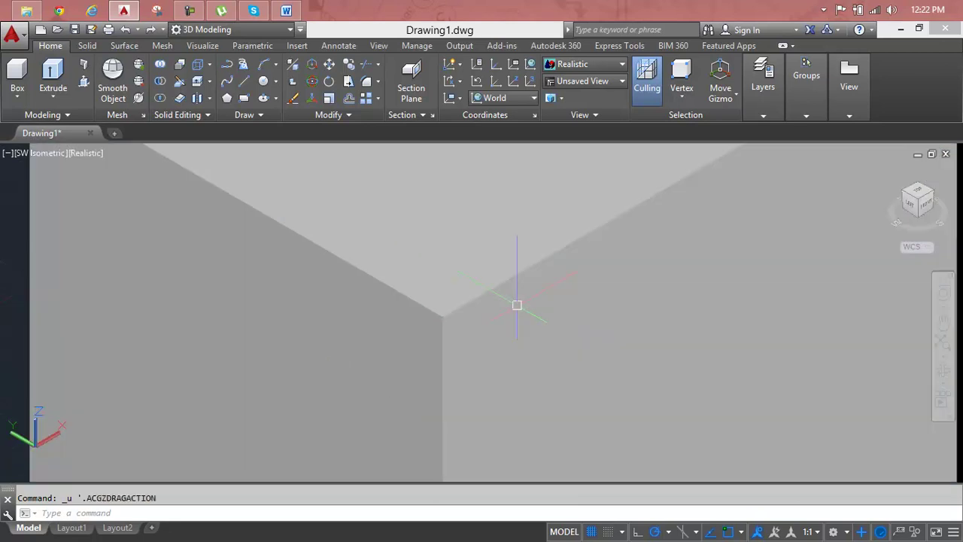
scroll(517, 305, "down", 3)
- Set the filter to Vertex and select four corner vertices of the box
middle_click_drag(517, 308, 441, 372)
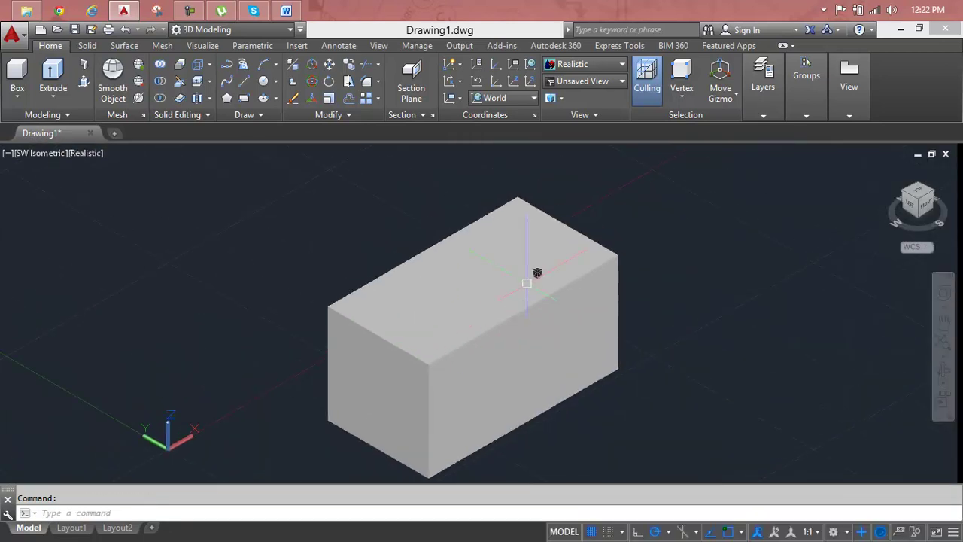
left_click(682, 89)
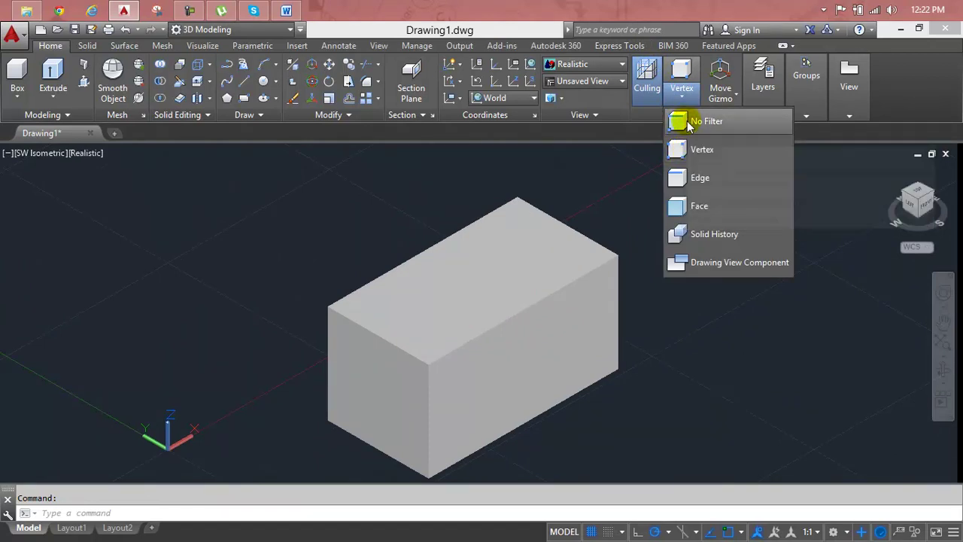
left_click(692, 149)
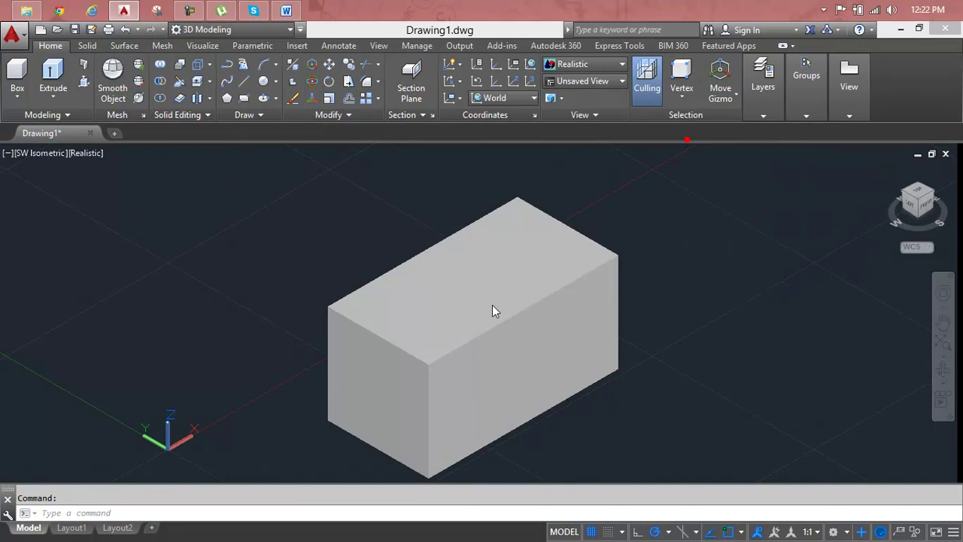
left_click(427, 365)
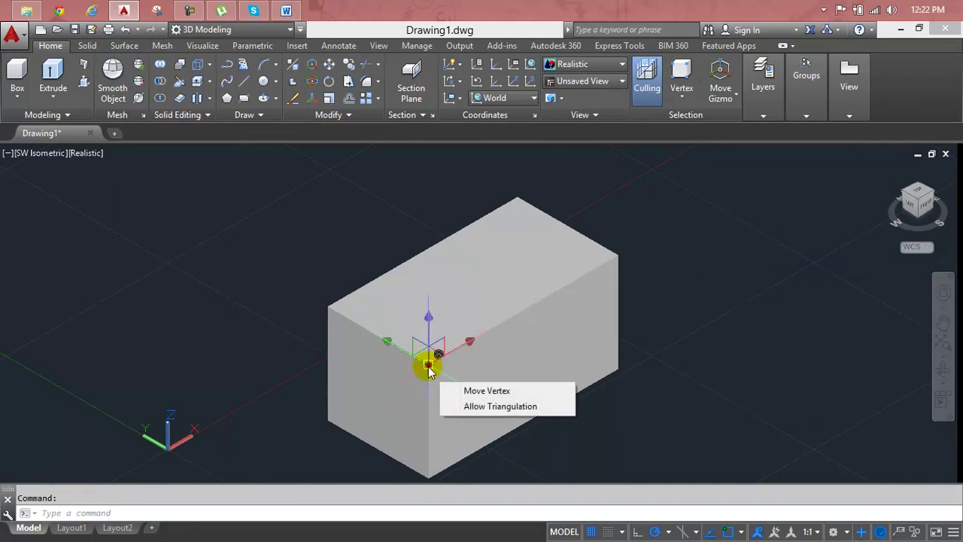
left_click(328, 307)
scroll(373, 361, "down", 3)
scroll(376, 339, "up", 1)
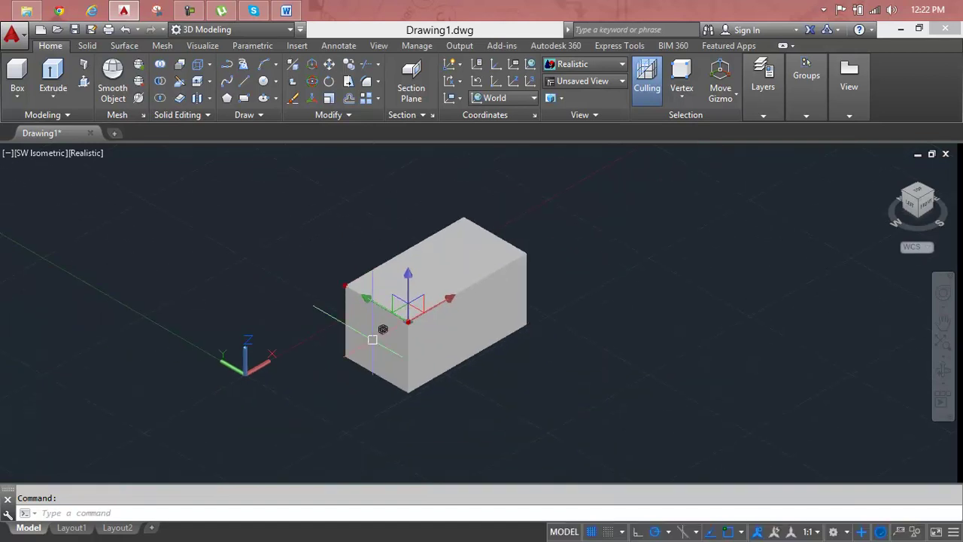
scroll(393, 383, "up", 2)
left_click(416, 392)
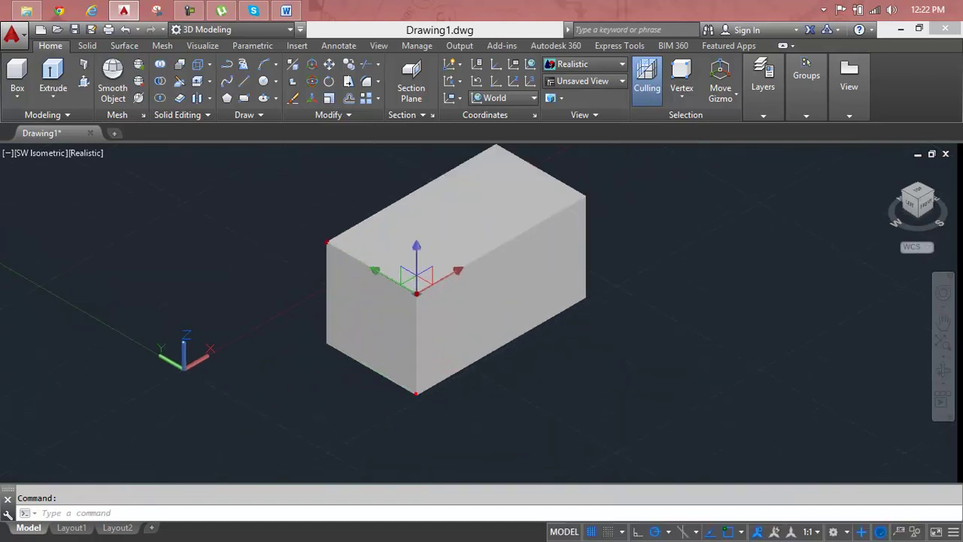
left_click(325, 344)
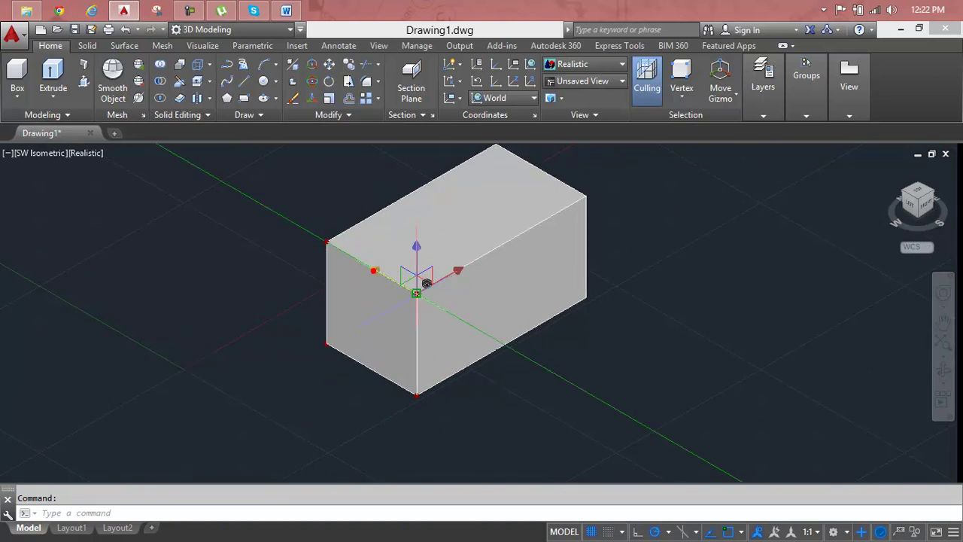
- Stretch the selected vertices upward, slanting the top of the box
left_click(416, 293)
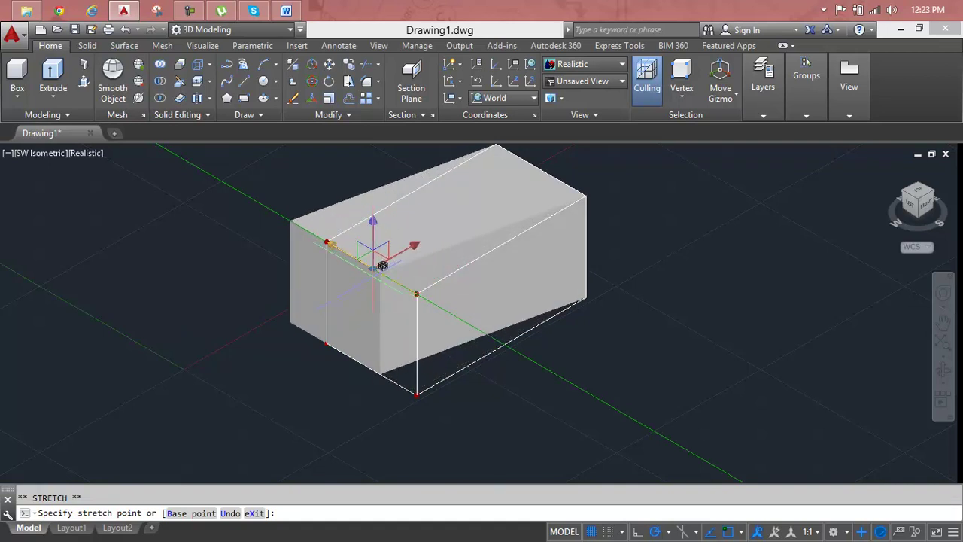
middle_click_drag(364, 256, 375, 333)
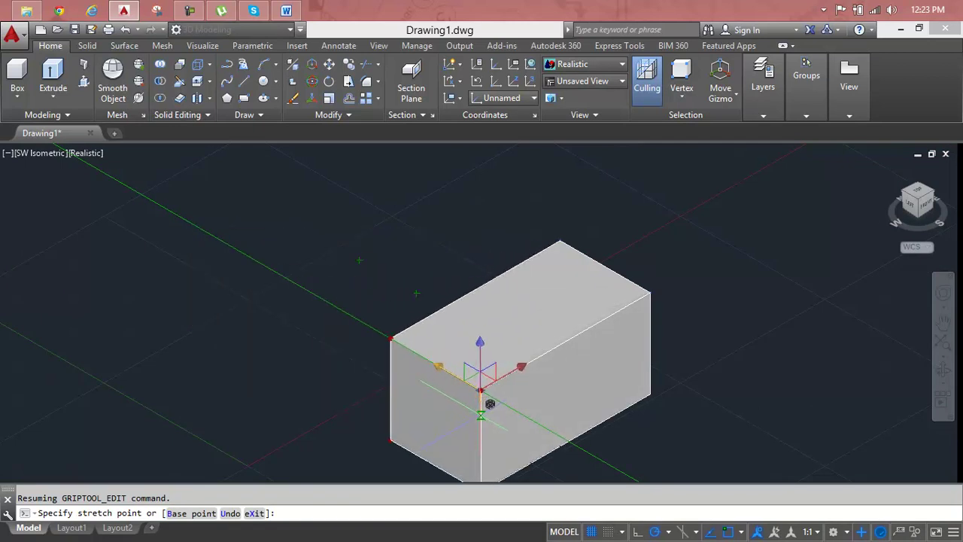
left_click(490, 404)
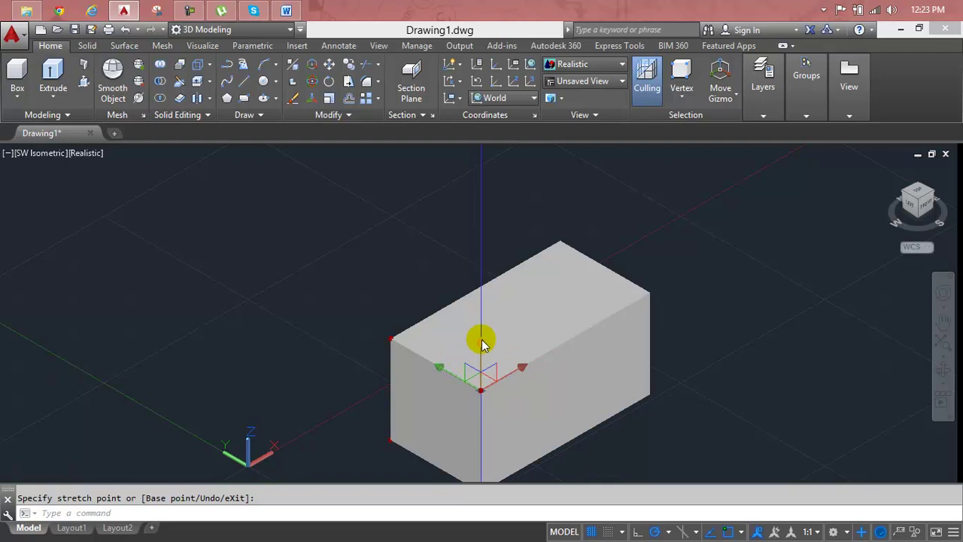
left_click(481, 390)
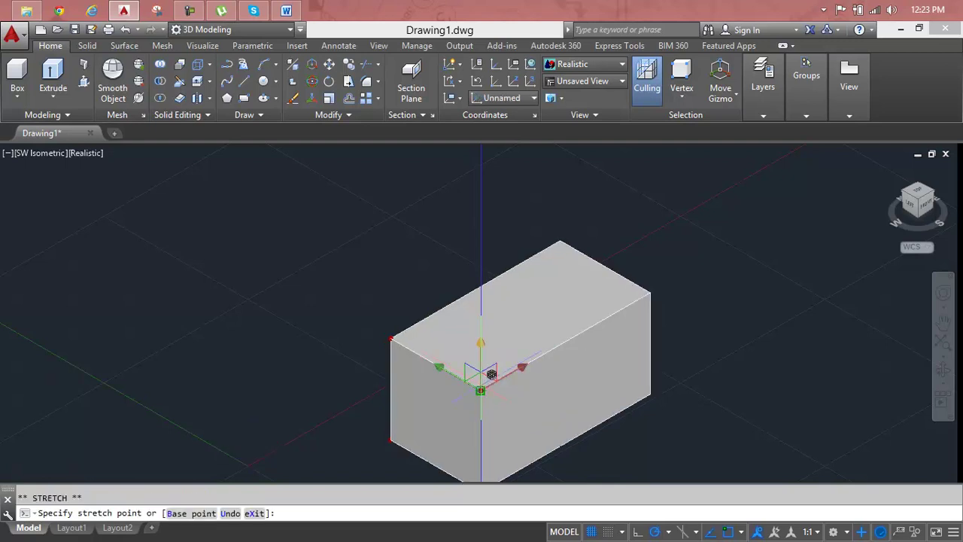
left_click(537, 268)
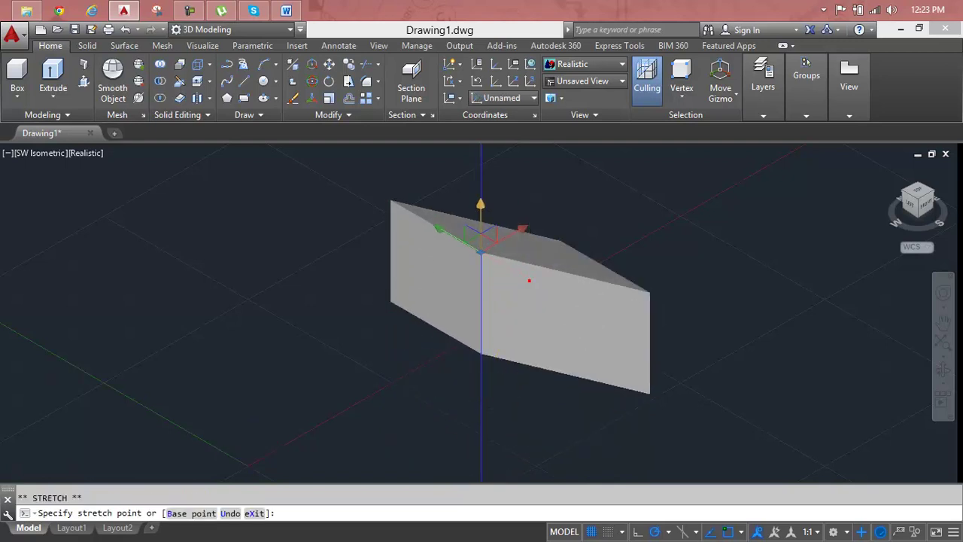
scroll(540, 347, "down", 2)
middle_click_drag(542, 348, 464, 369)
key("Escape")
- Undo the vertex stretch so the box is rectangular again
scroll(464, 368, "up", 2)
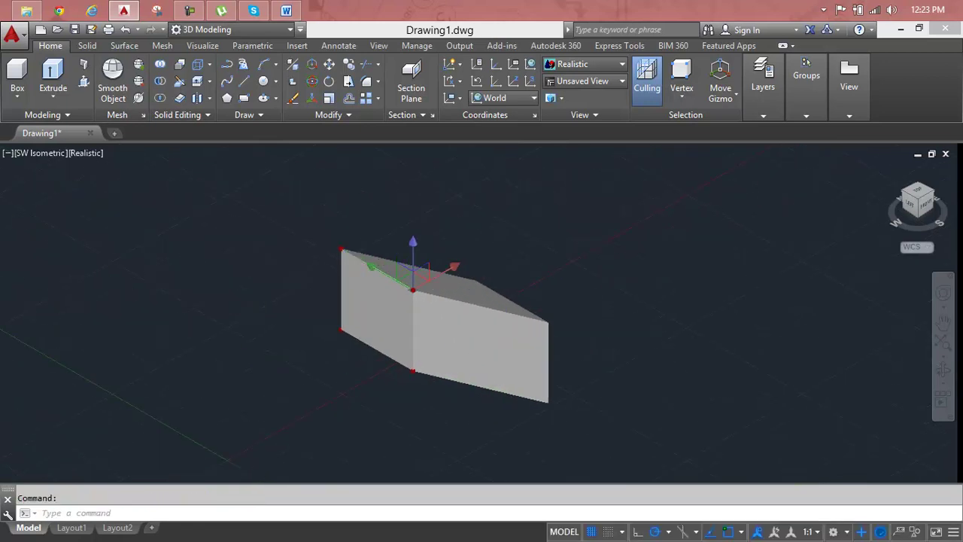
scroll(464, 369, "up", 1)
scroll(465, 369, "up", 2)
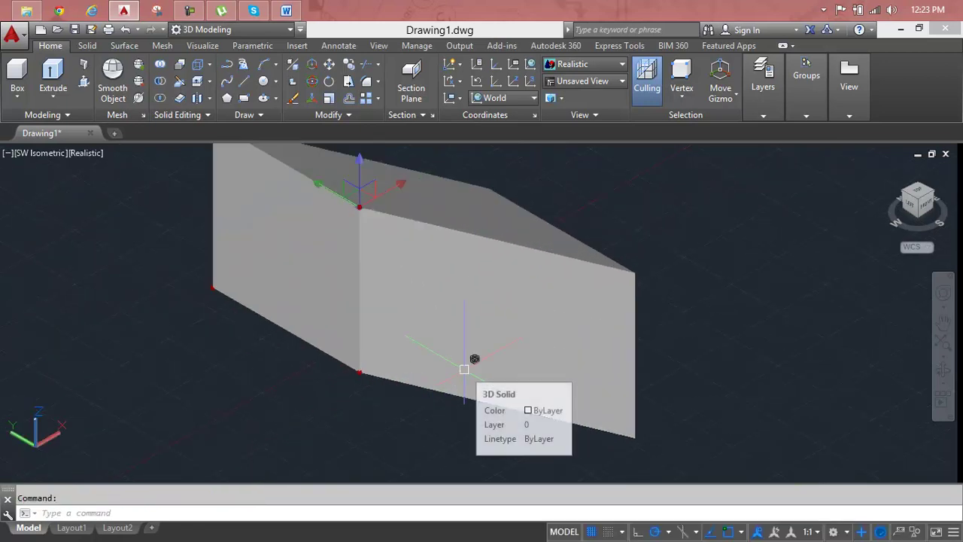
scroll(465, 369, "down", 4)
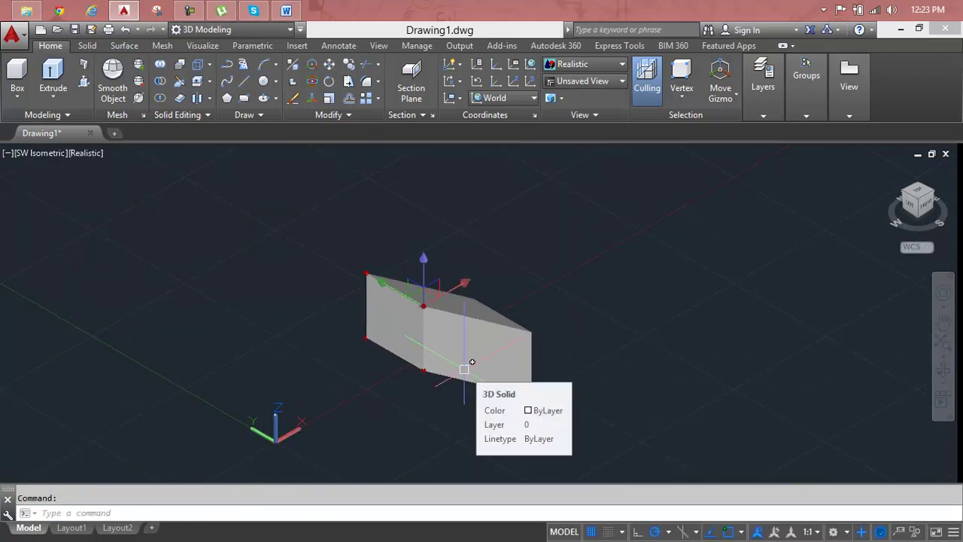
scroll(464, 369, "down", 2)
key("ctrl+z")
key("ctrl+z")
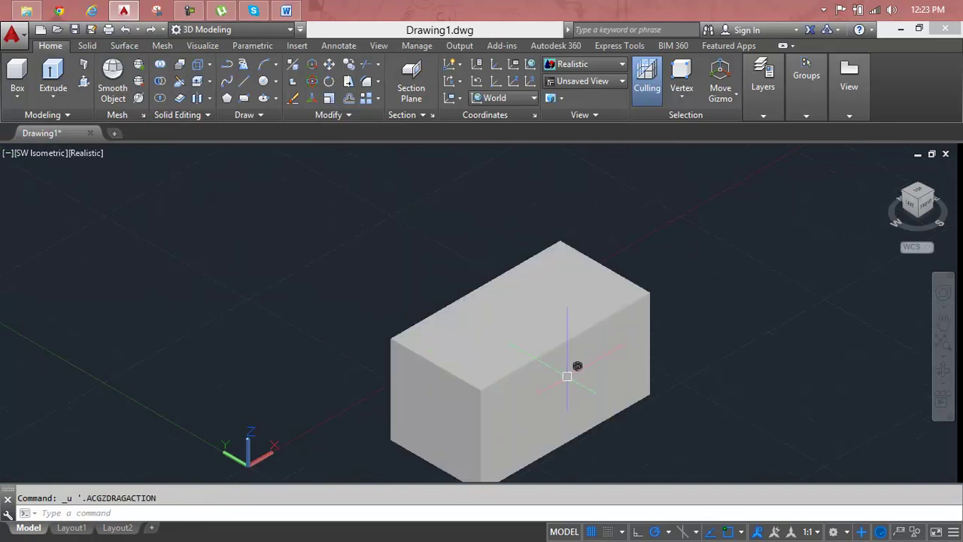
scroll(562, 377, "up", 2)
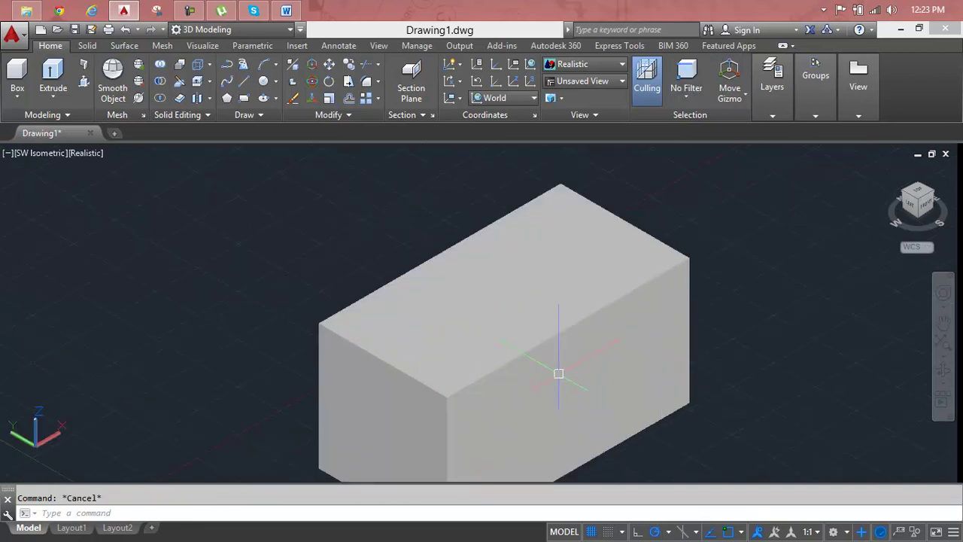
- Draw a line across the box's top face between its two long edges
middle_click_drag(560, 377, 493, 401)
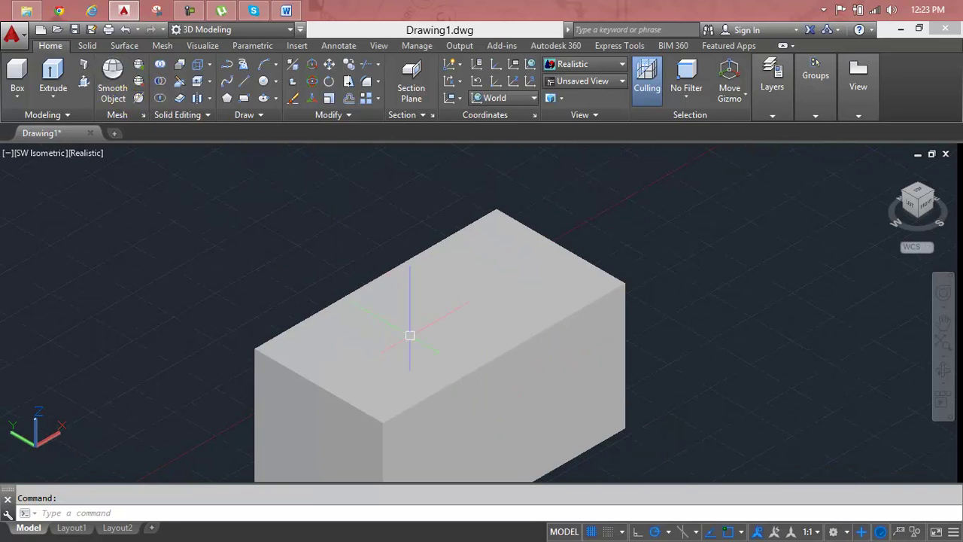
type("1")
key("Return")
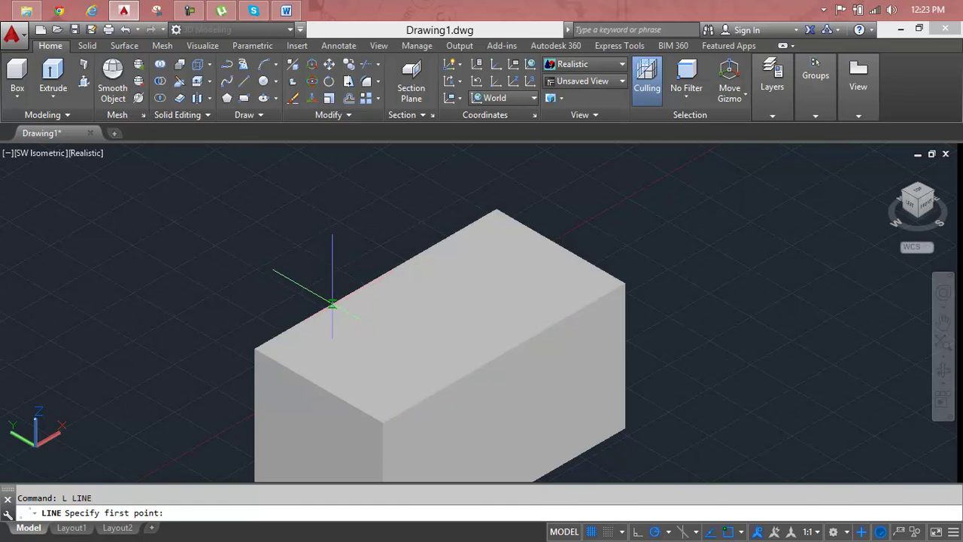
left_click(332, 304)
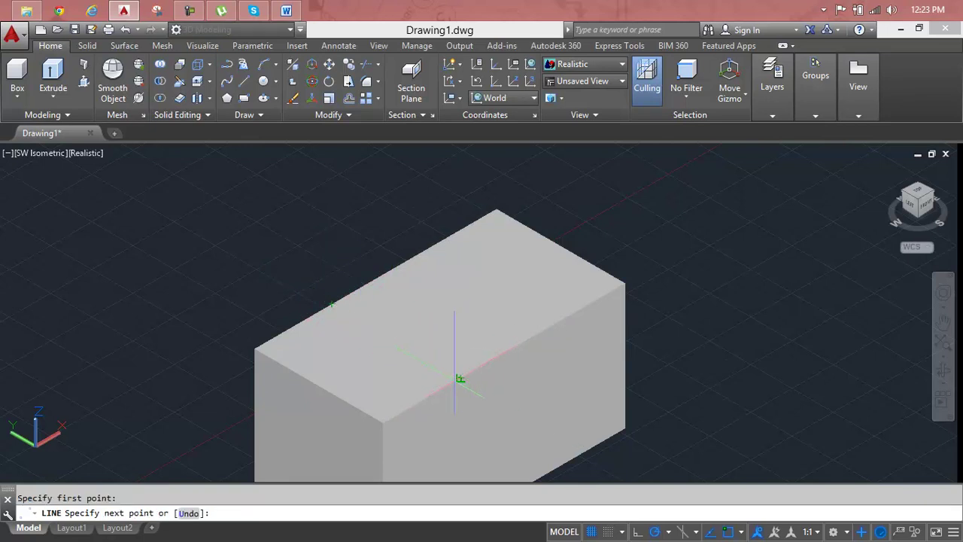
key("Return")
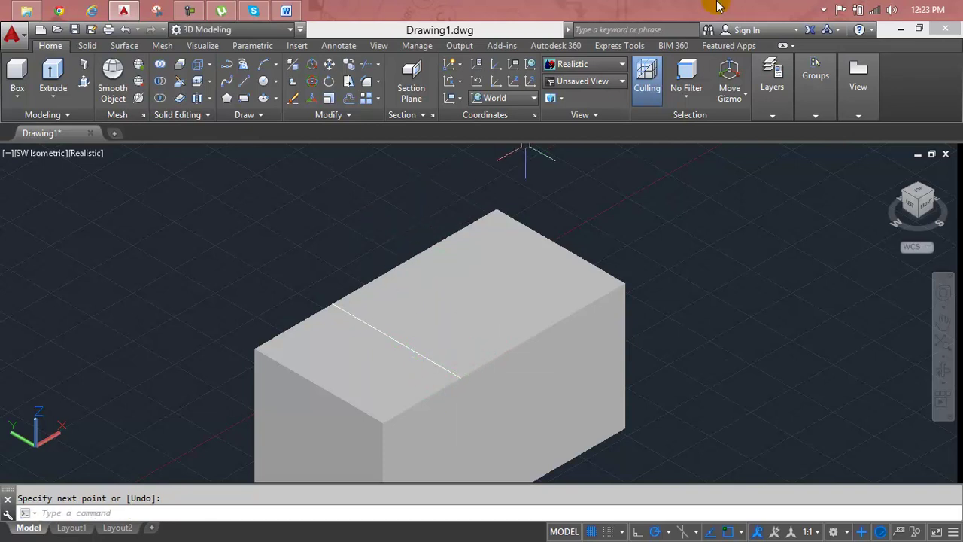
- Switch to Wireframe and imprint the line onto the box, keeping the source line
left_click(565, 66)
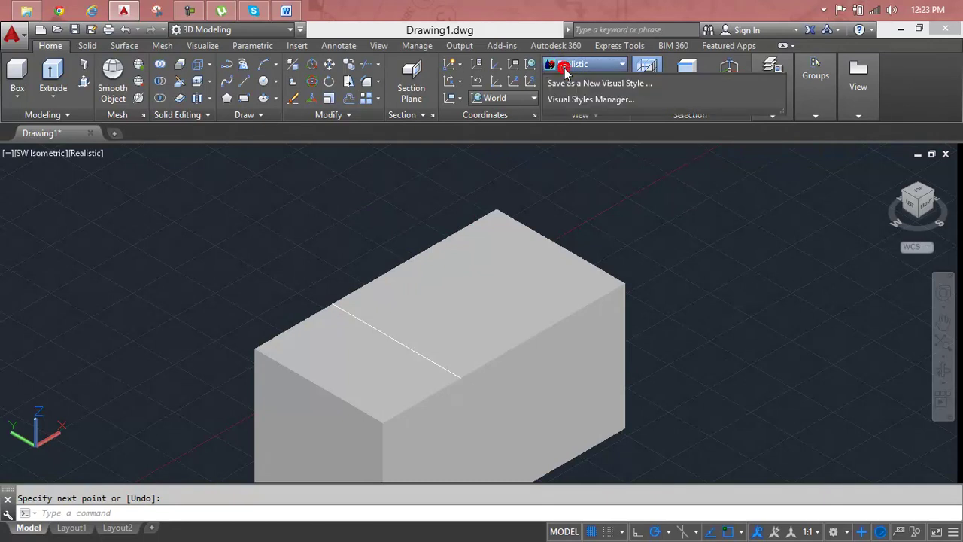
left_click(565, 80)
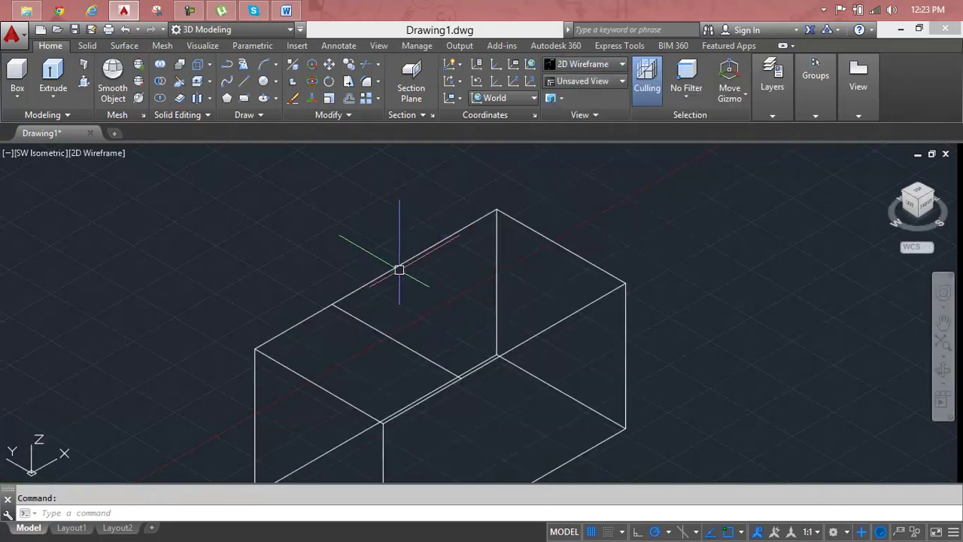
left_click(212, 66)
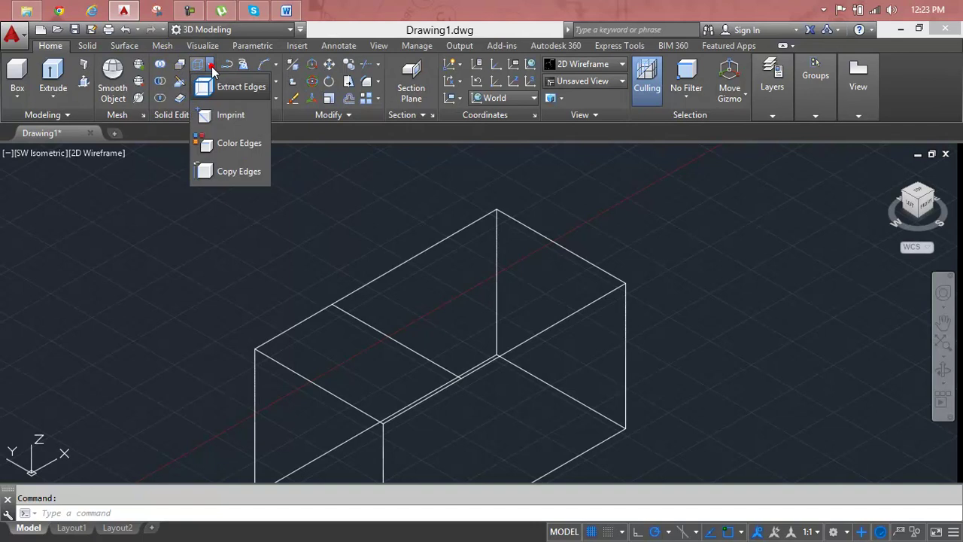
left_click(204, 113)
left_click(506, 353)
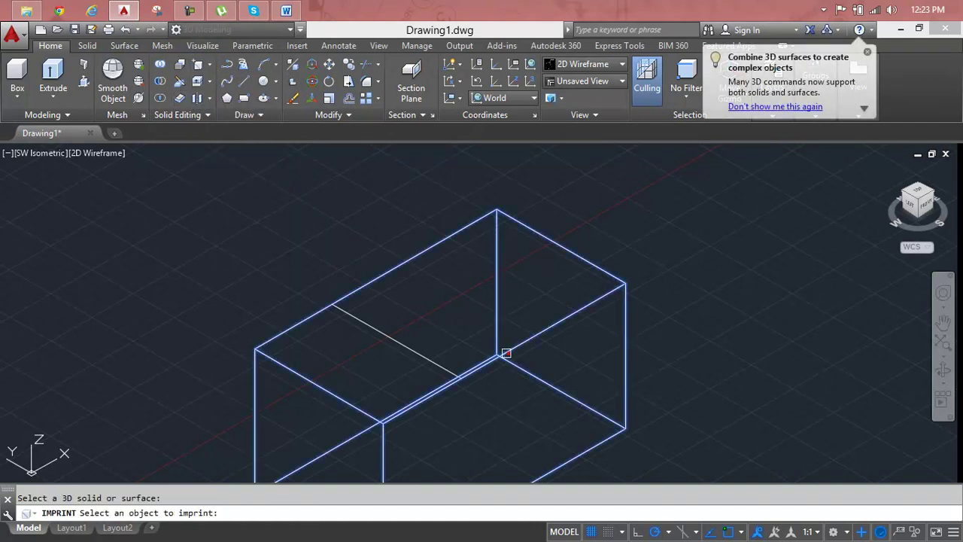
left_click(433, 359)
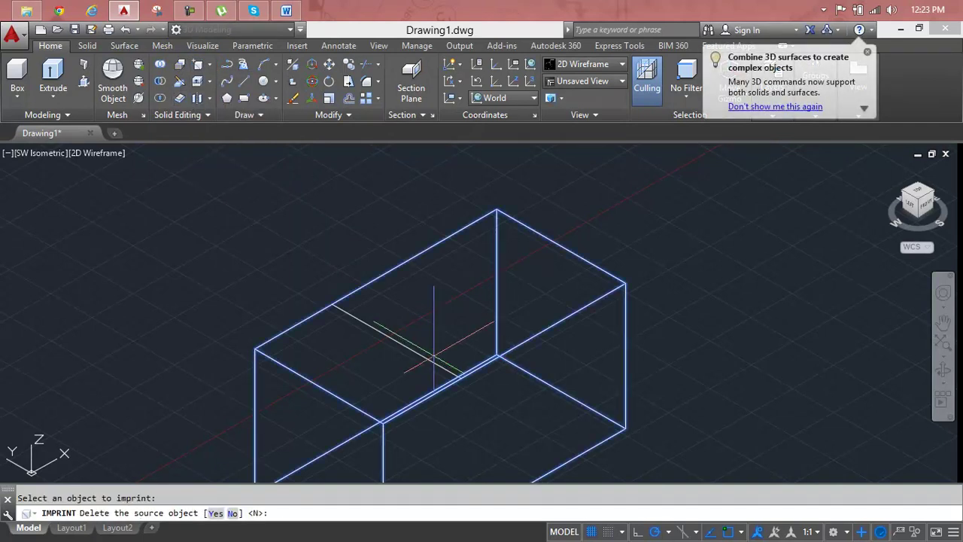
key("Return")
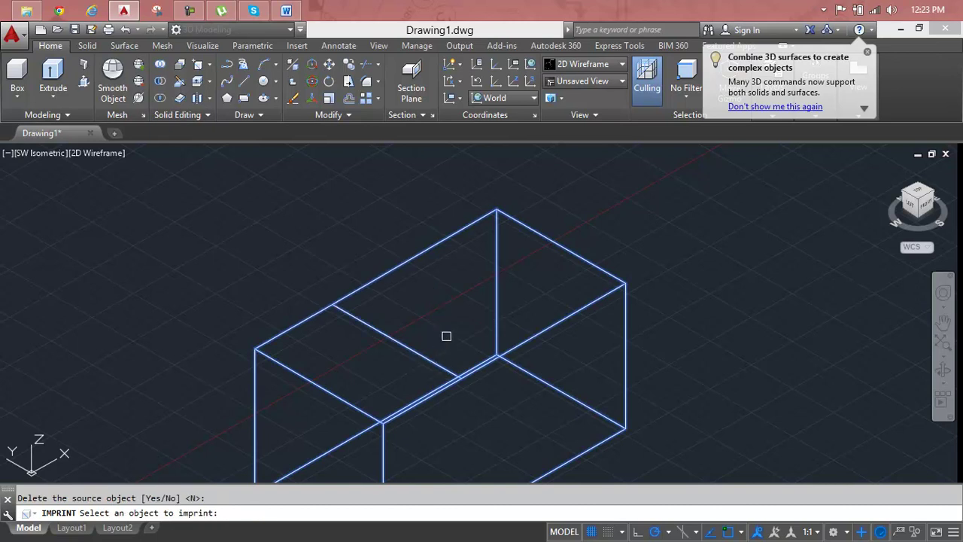
key("Return")
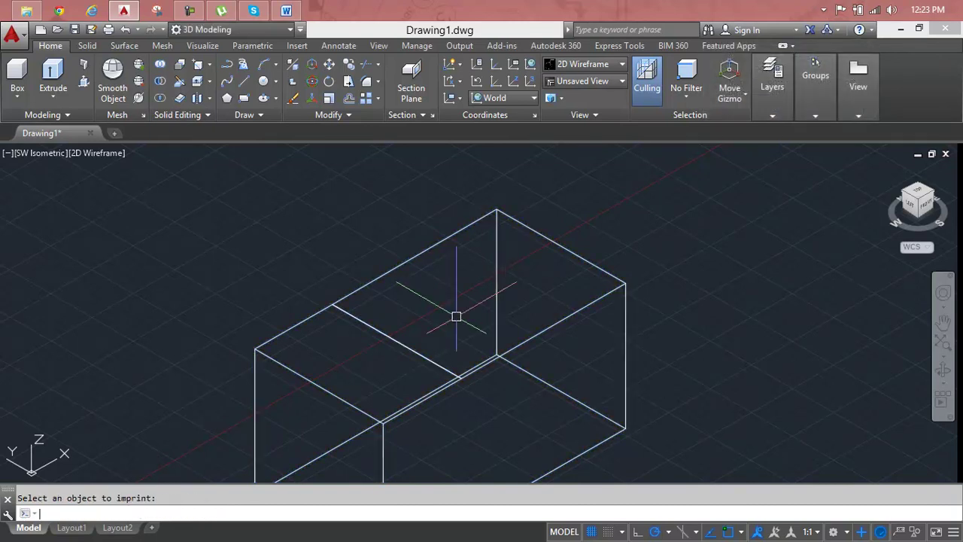
left_click(418, 354)
key("Escape")
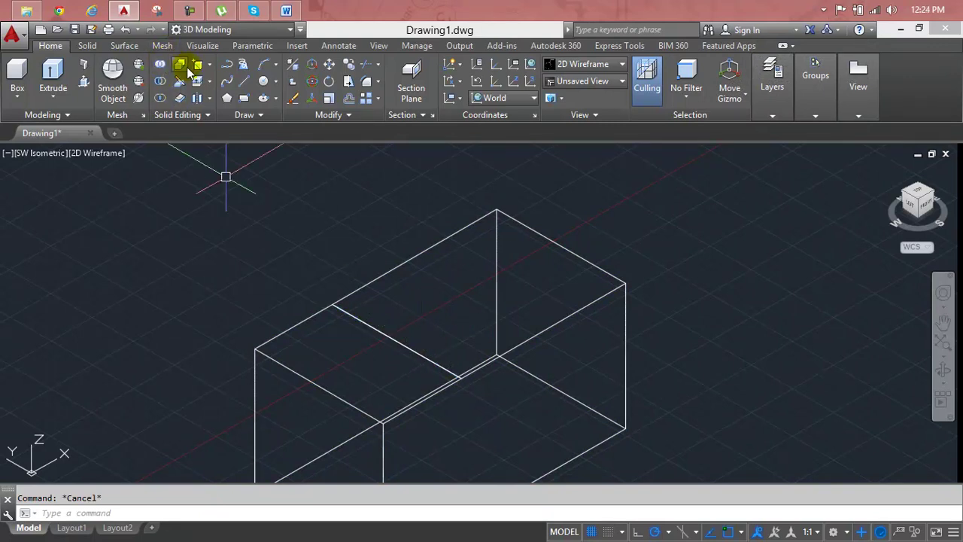
- Imprint the line onto the box's top face a second time
left_click(198, 69)
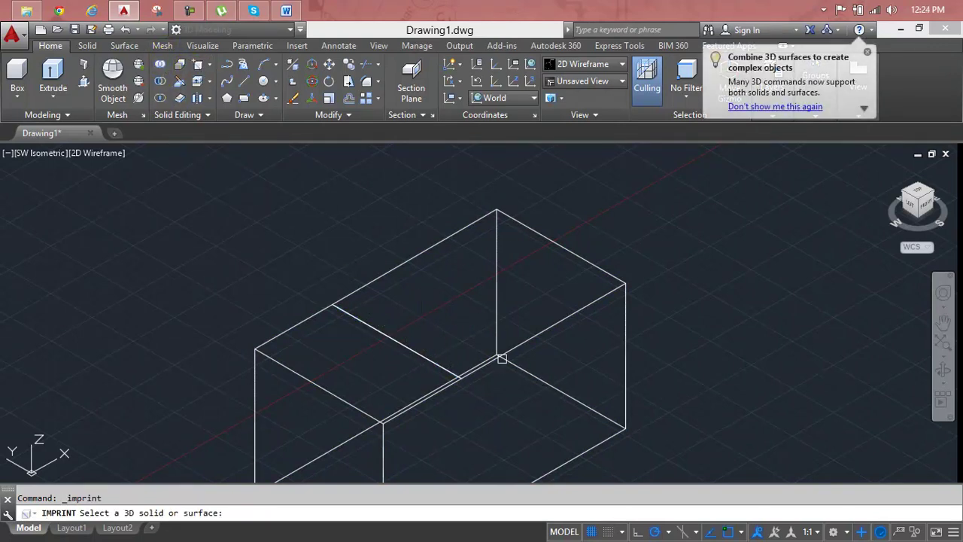
left_click(502, 359)
left_click(444, 363)
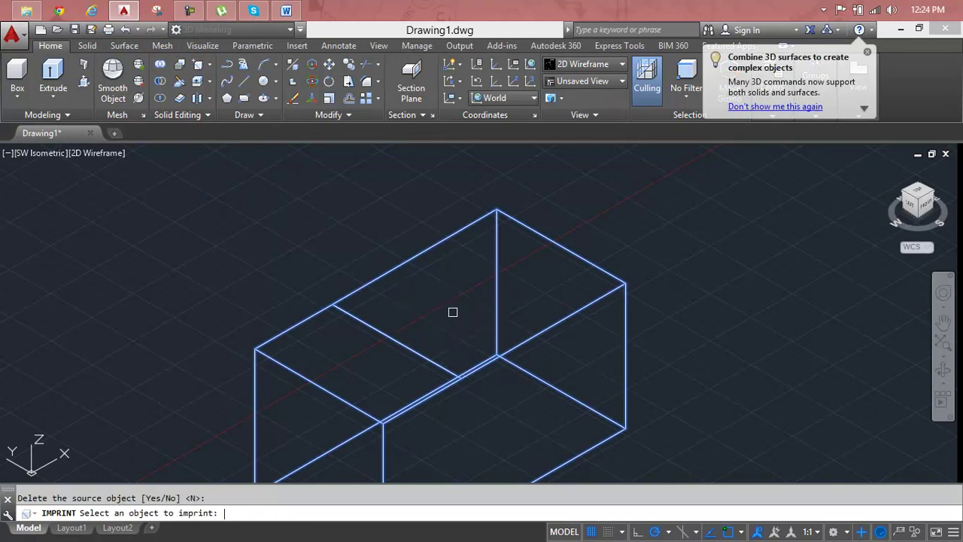
key("Escape")
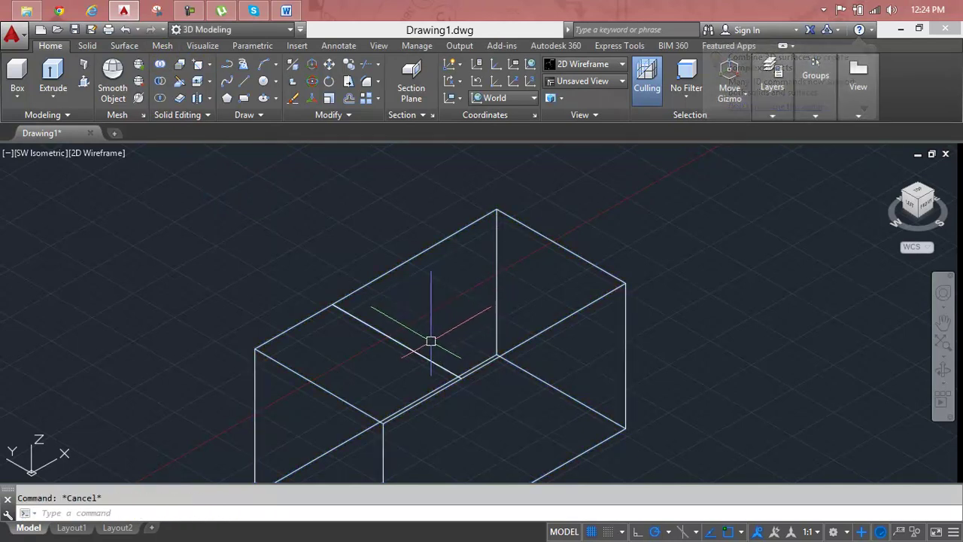
- Move the loose source line off the box and delete it
left_click(415, 353)
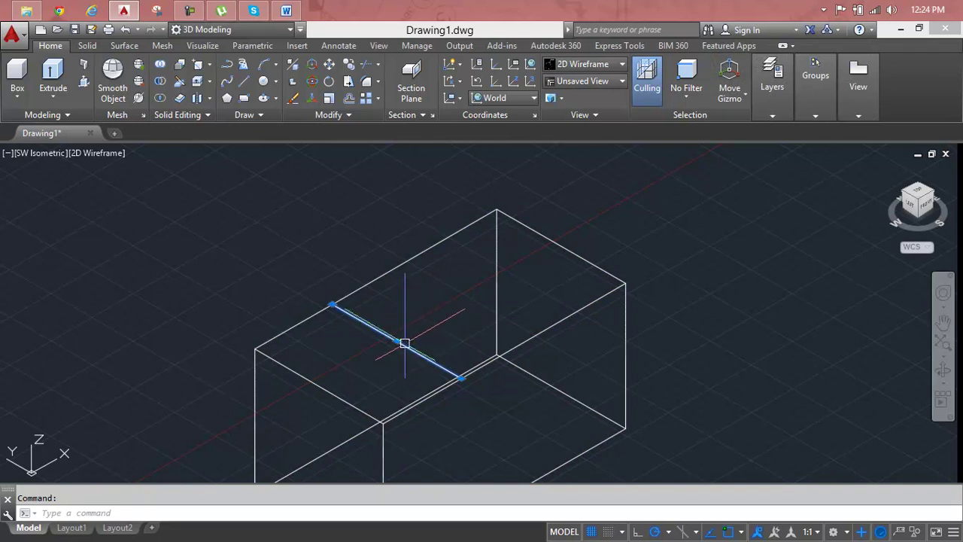
left_click(396, 341)
left_click(471, 248)
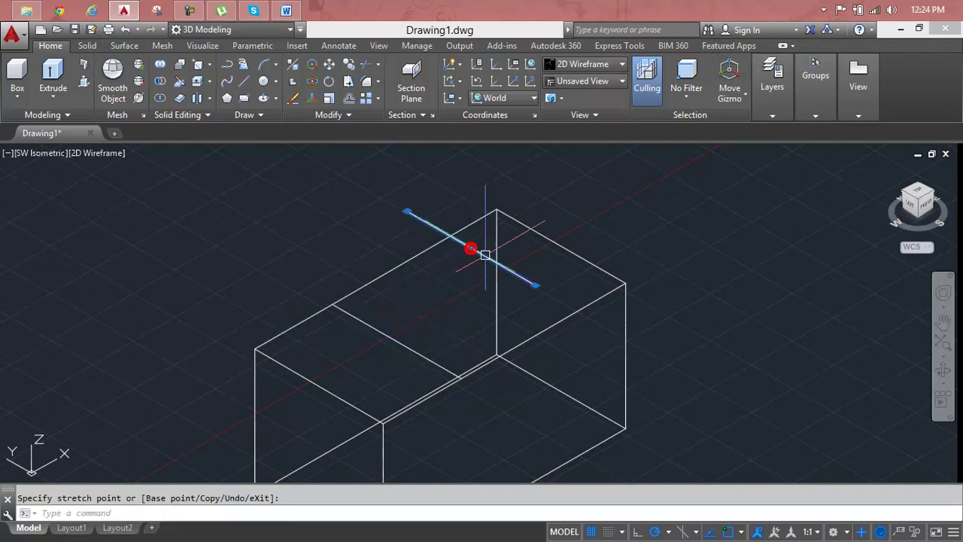
key("Delete")
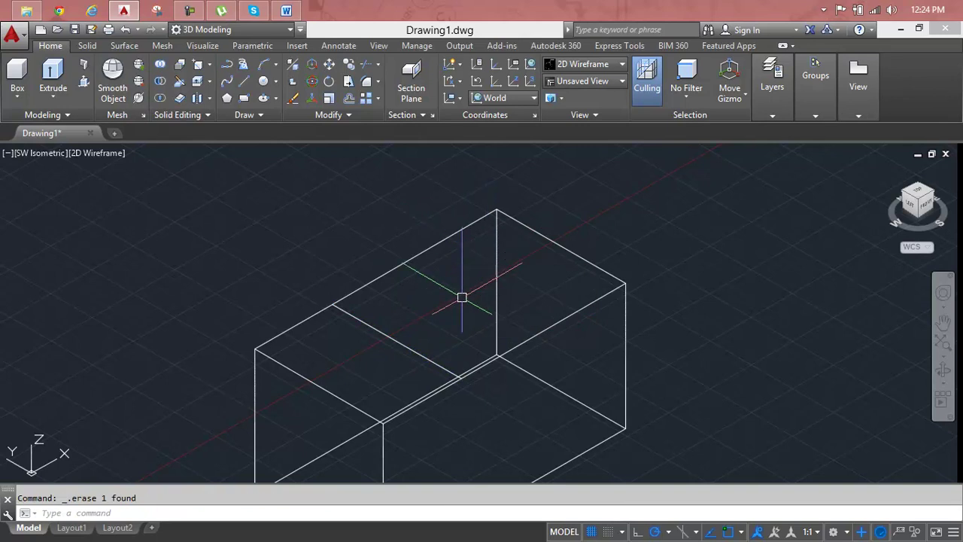
left_click(419, 349)
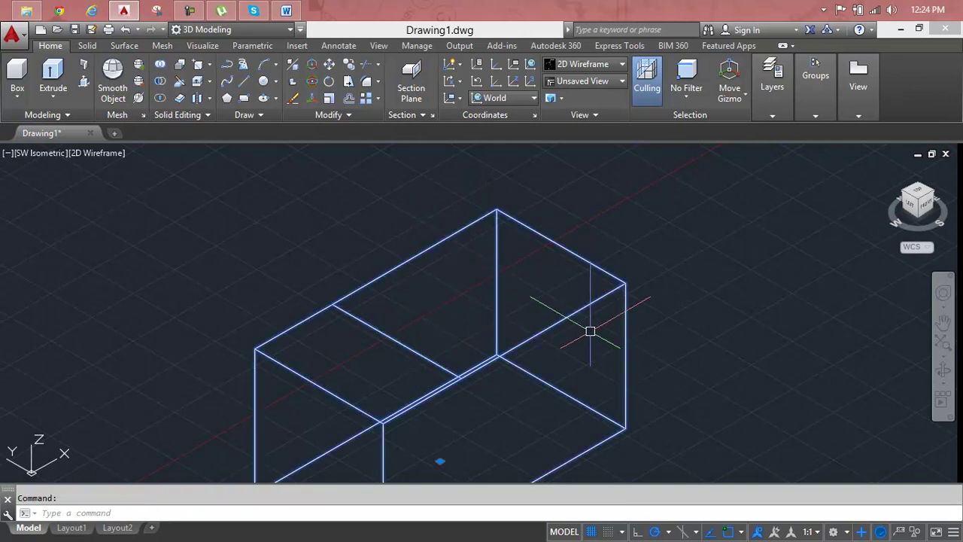
key("Escape")
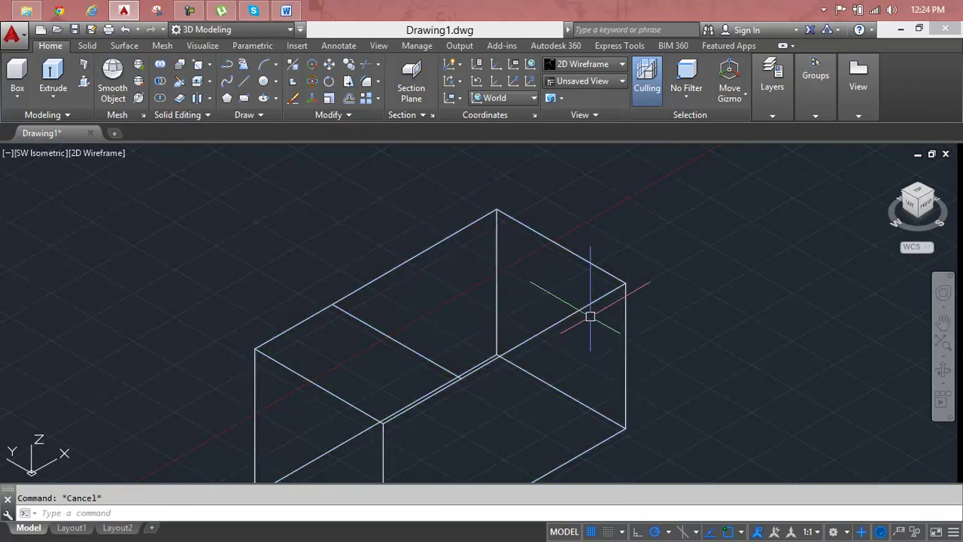
- Shade the model in the Realistic style and set the selection filter to Vertex
left_click(586, 64)
left_click(750, 96)
middle_click_drag(452, 347, 451, 321)
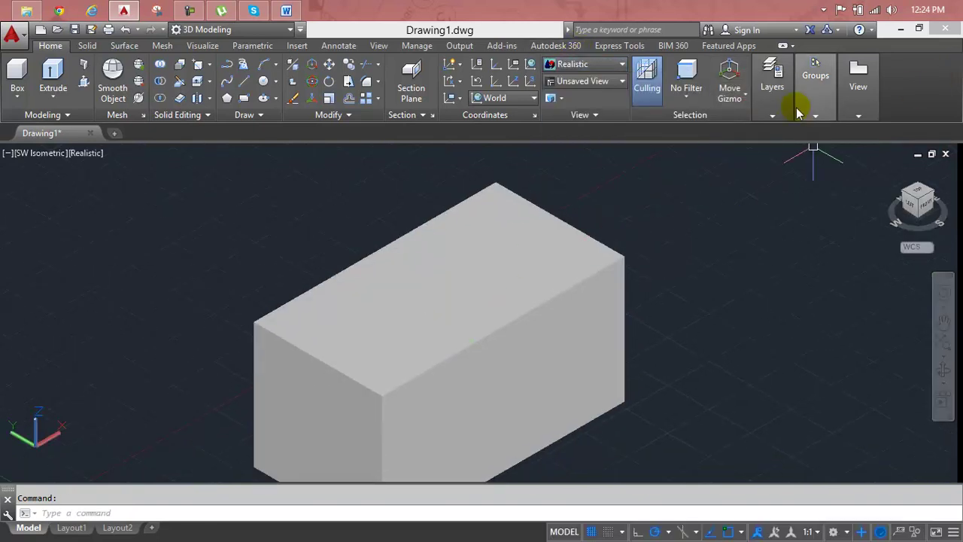
left_click(686, 96)
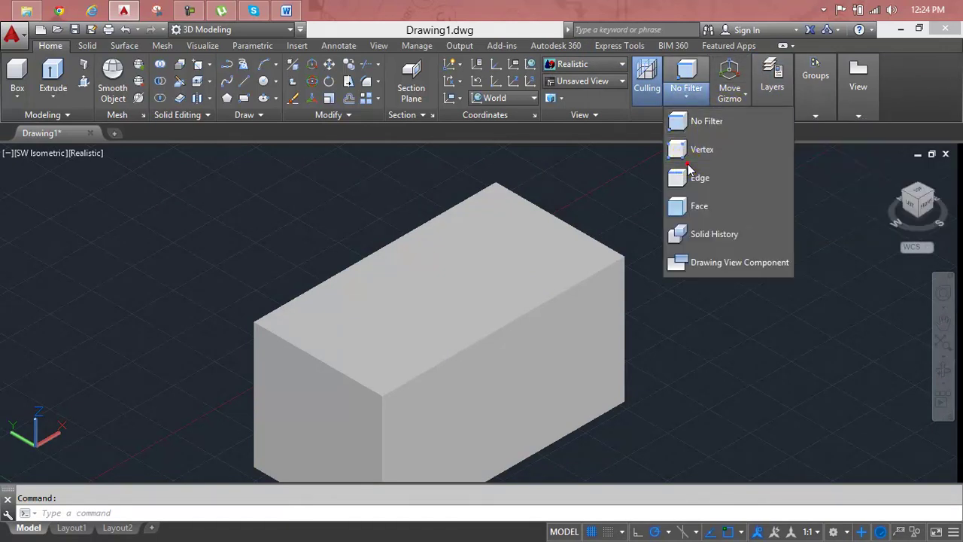
left_click(687, 149)
middle_click_drag(590, 230, 636, 192)
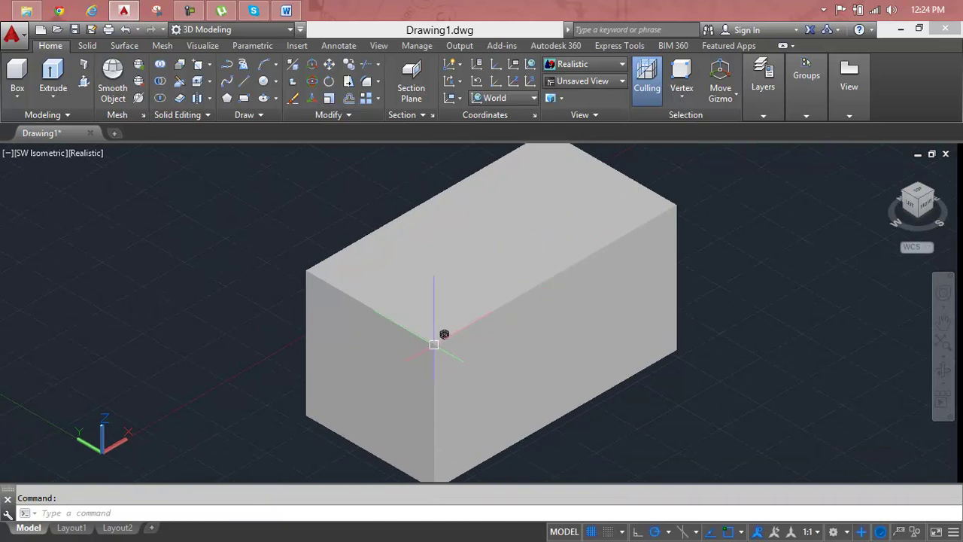
- Lower the box's top-left corner vertex along Z so the top's front slopes down
left_click(307, 269)
left_click(315, 259)
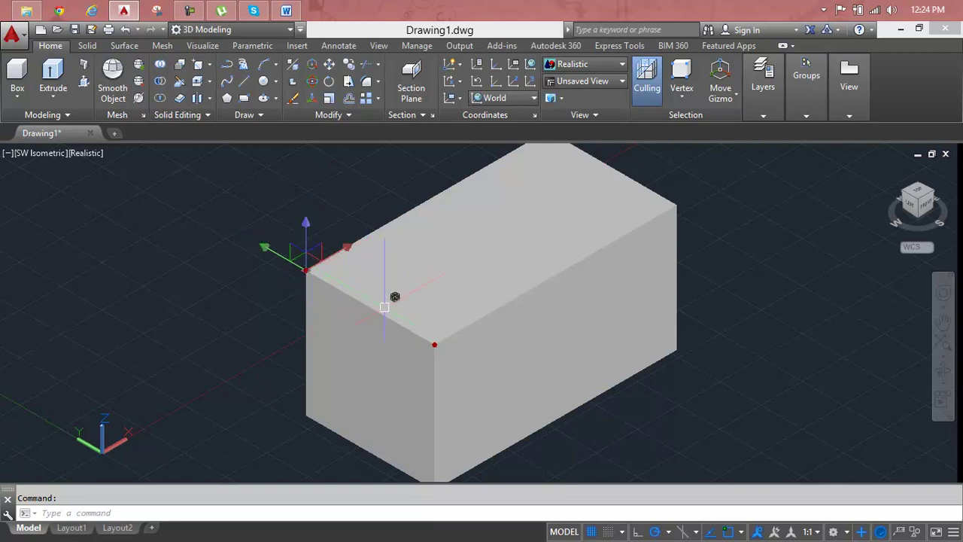
left_click(306, 221)
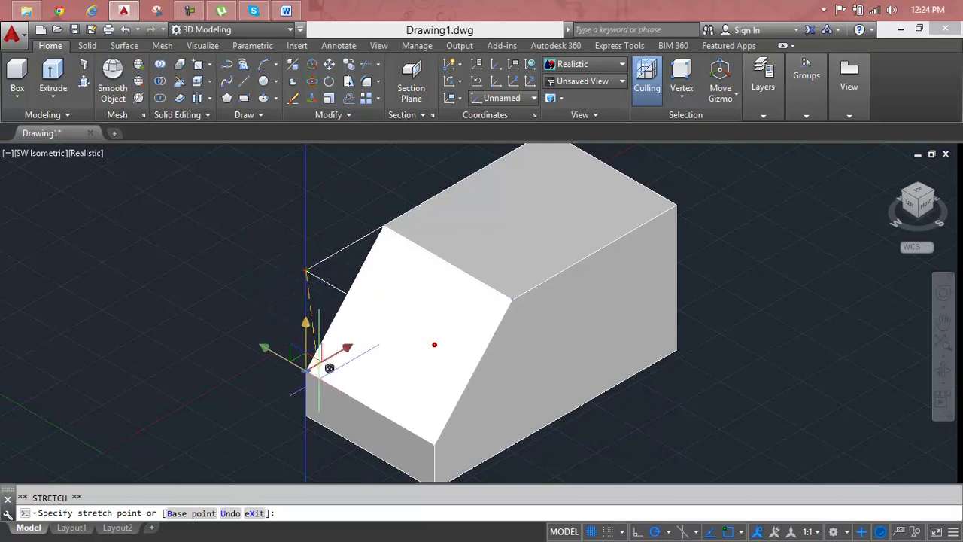
left_click(320, 367)
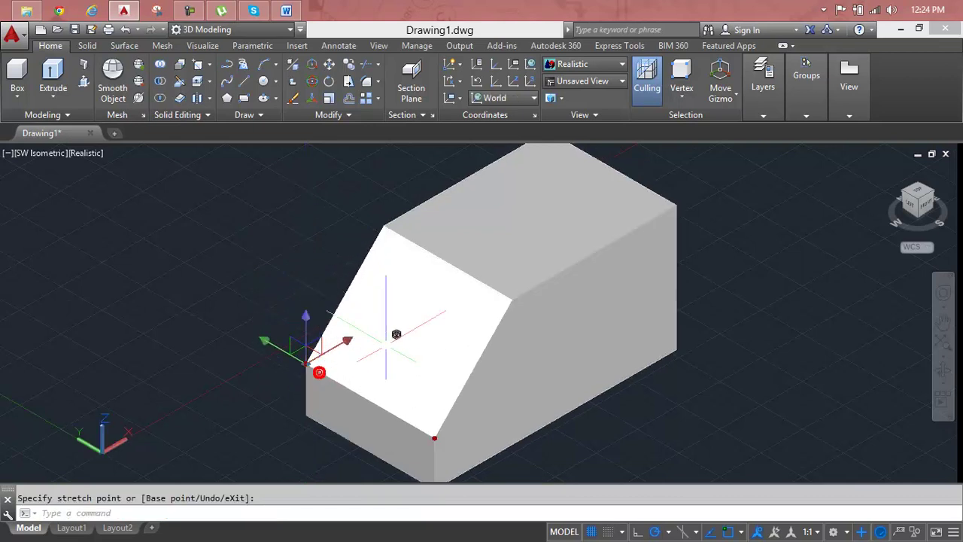
scroll(502, 278, "up", 4)
left_click(508, 301)
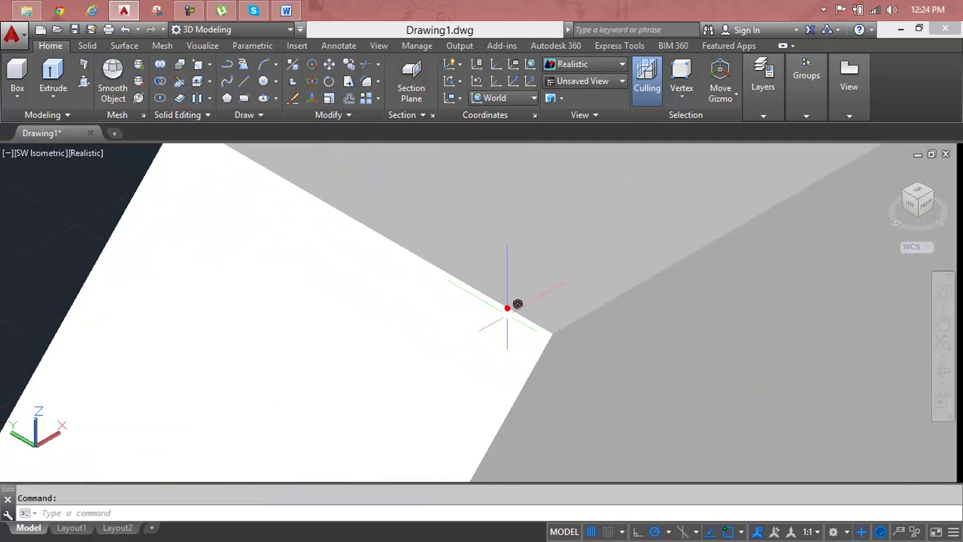
scroll(506, 325, "down", 1)
scroll(517, 315, "down", 2)
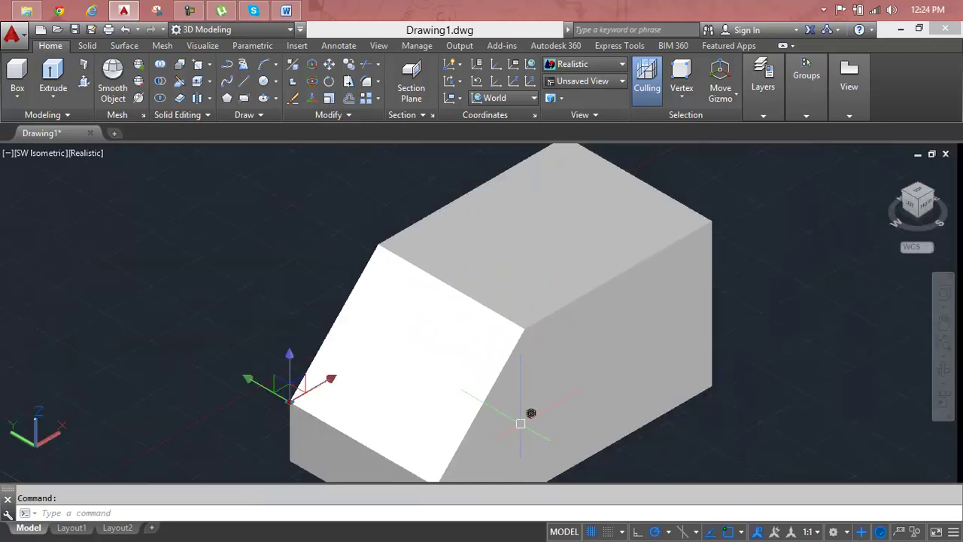
- Draw a circle (C) centred on the top face's right corner endpoint with a picked radius
mouse_move(523, 424)
middle_mouse_down("shift")
mouse_move(472, 376)
mouse_move(462, 391)
mouse_move(344, 383)
mouse_move(307, 366)
mouse_move(269, 399)
mouse_move(195, 402)
mouse_move(140, 389)
mouse_move(441, 408)
mouse_move(530, 401)
mouse_move(483, 432)
mouse_move(493, 420)
middle_mouse_up("shift")
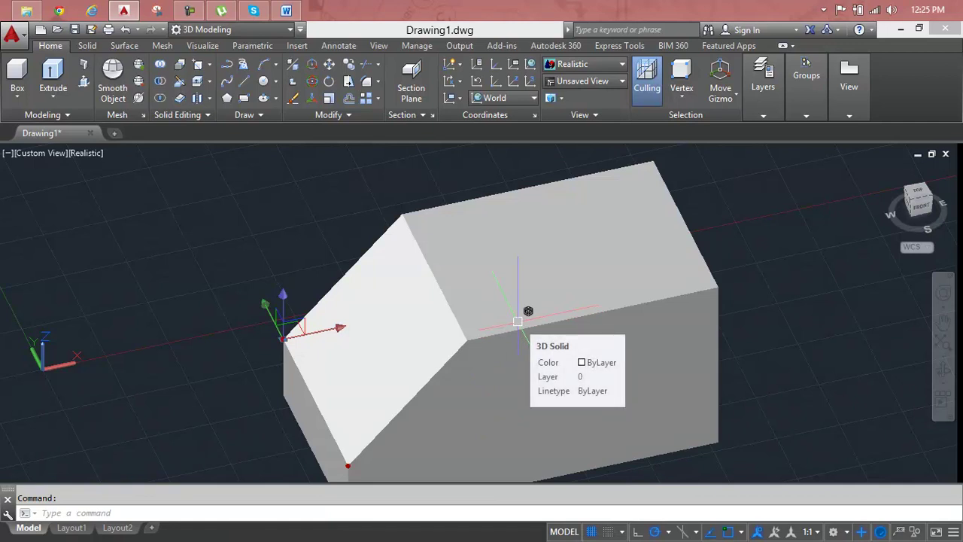
key("Escape")
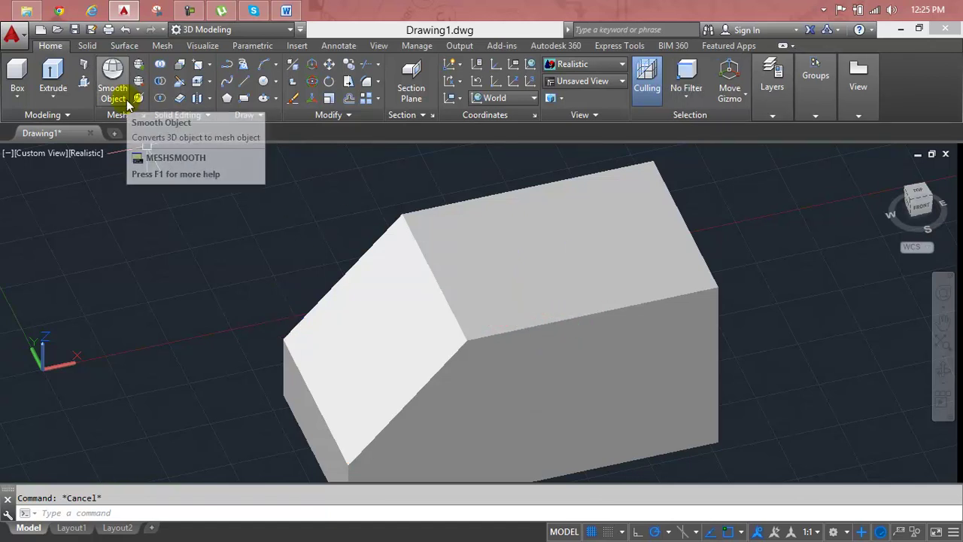
type("c")
key("Return")
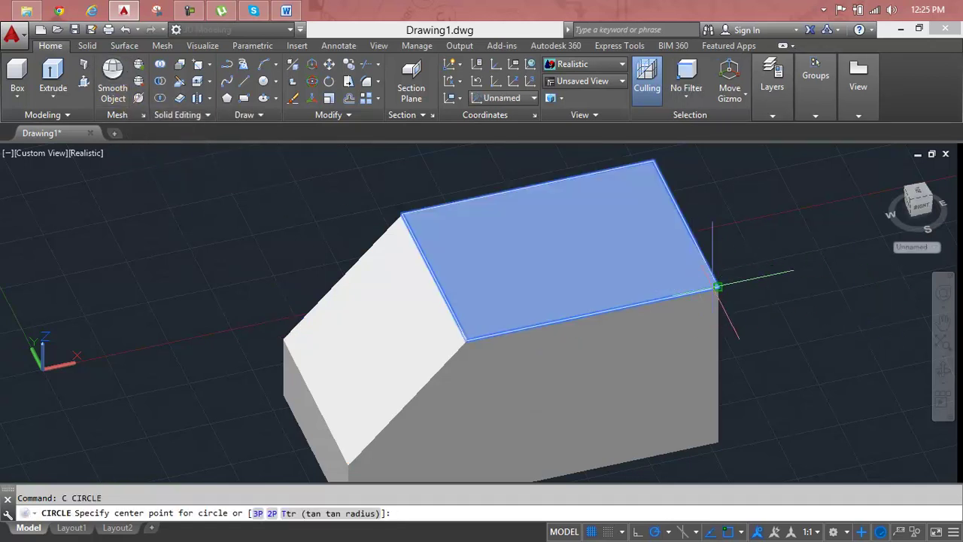
left_click(717, 286)
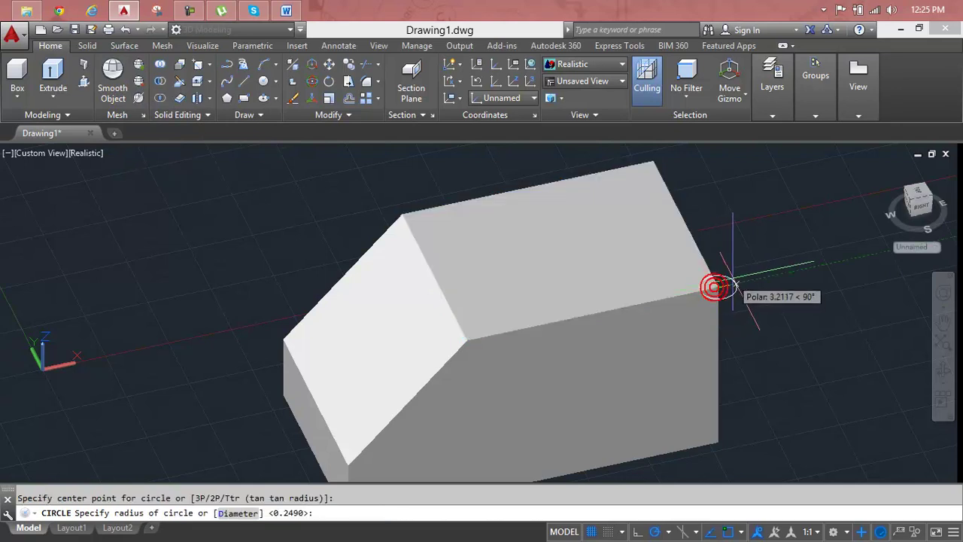
left_click(813, 267)
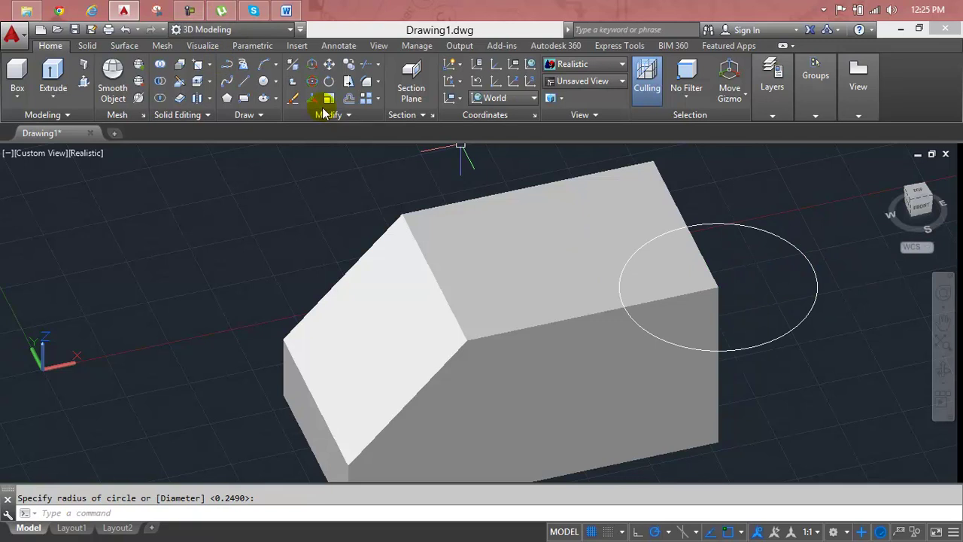
- Imprint the circle onto the box solid at its corner, keeping the source circle
left_click(203, 63)
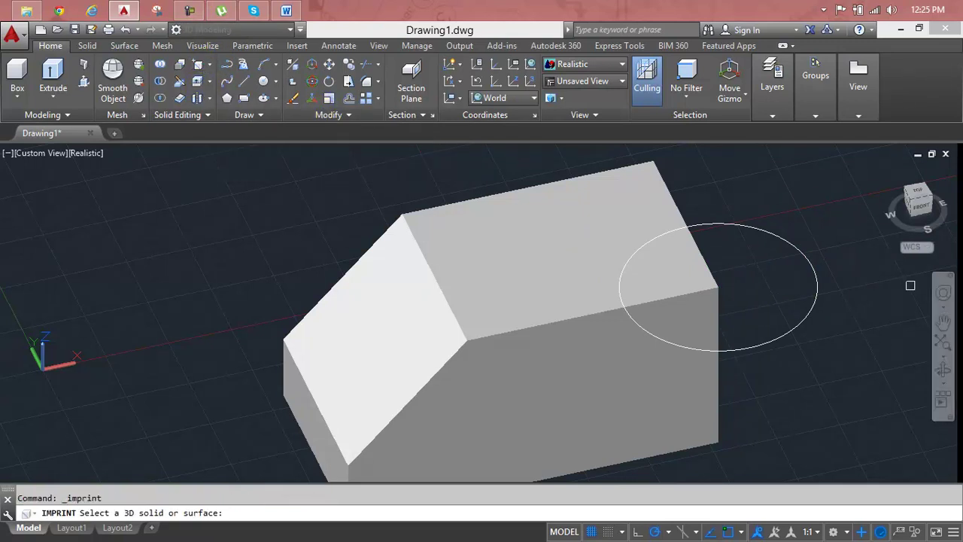
left_click(673, 199)
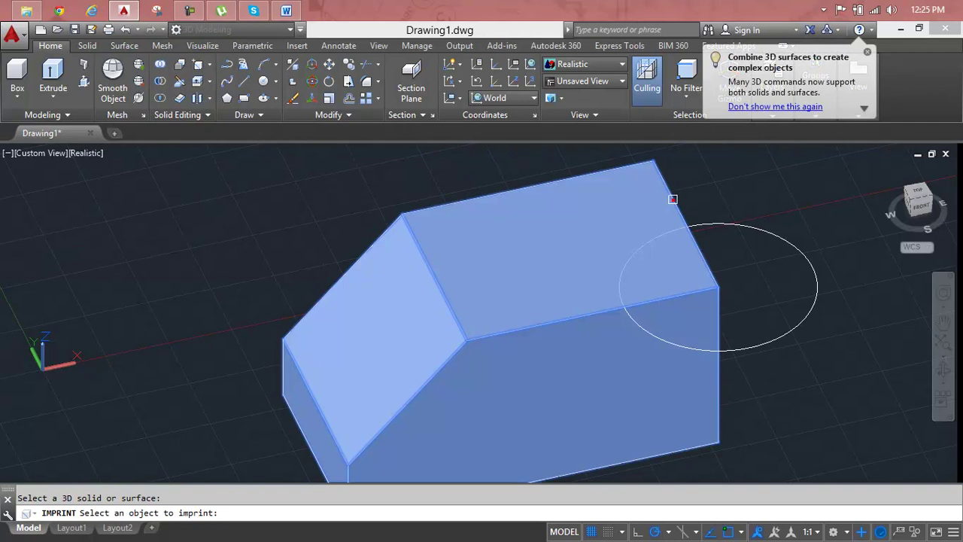
left_click(703, 223)
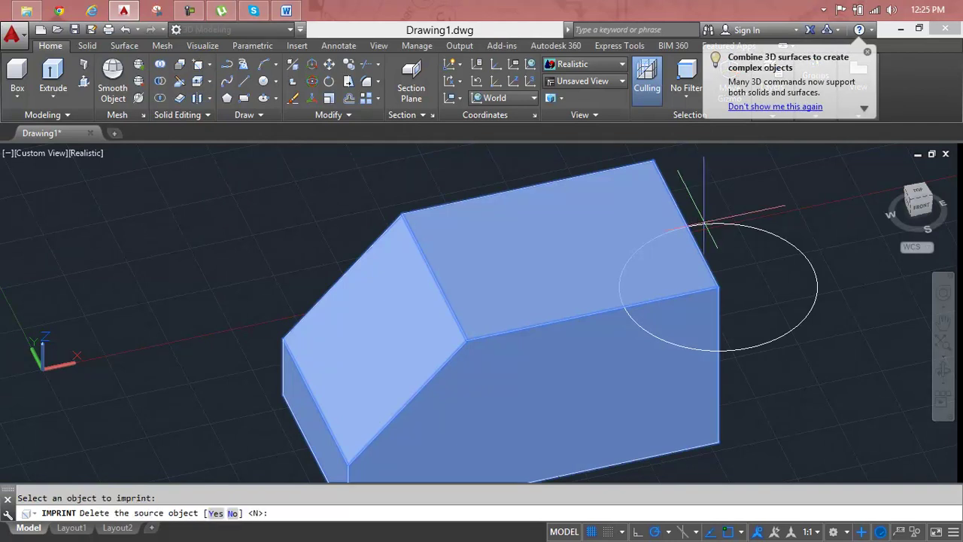
type("y")
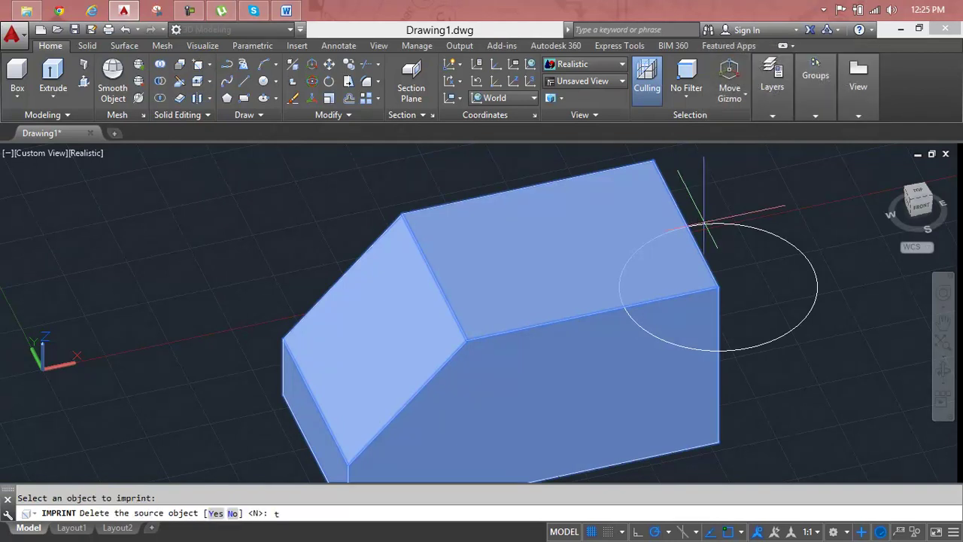
key("Return")
left_click(709, 224)
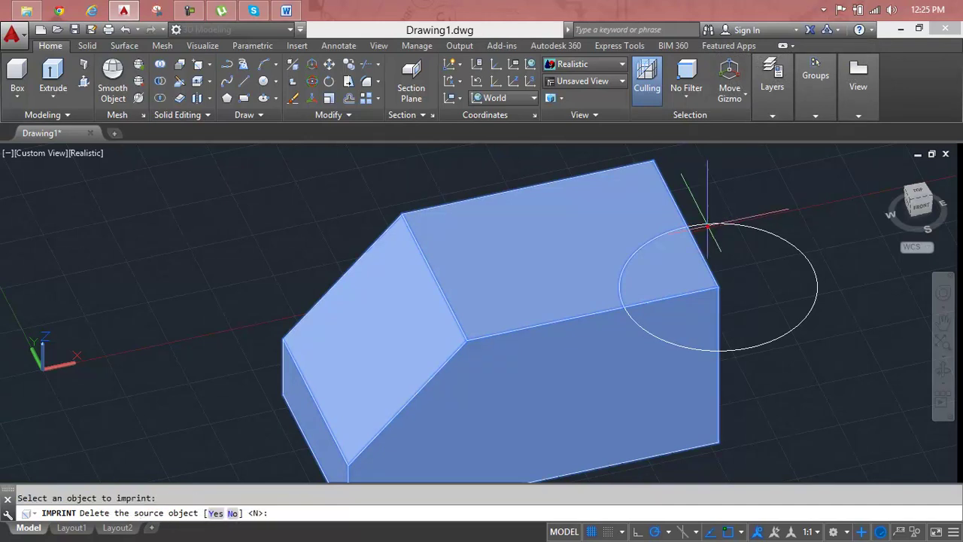
key("Return")
key("Escape")
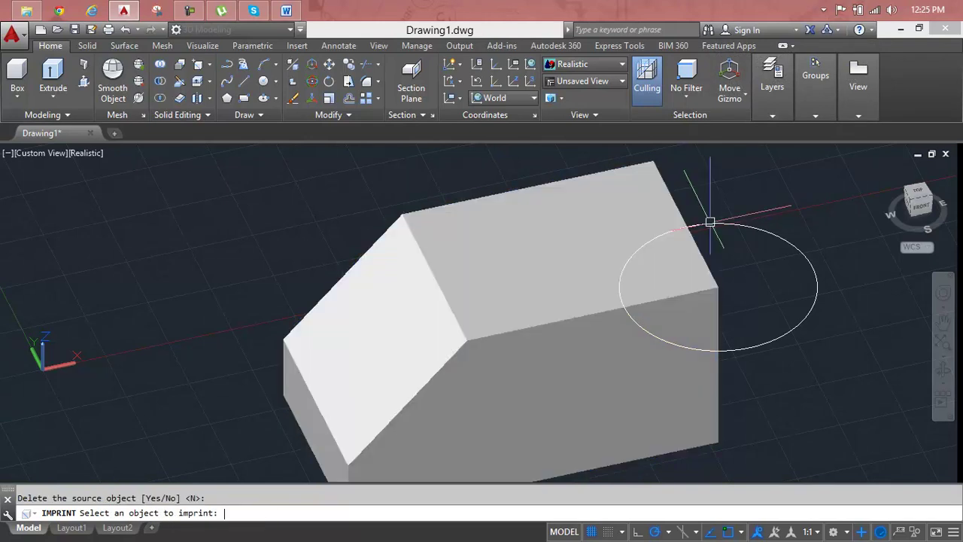
- Switch to 2D Wireframe and erase the loose circle beside the box
left_click(566, 66)
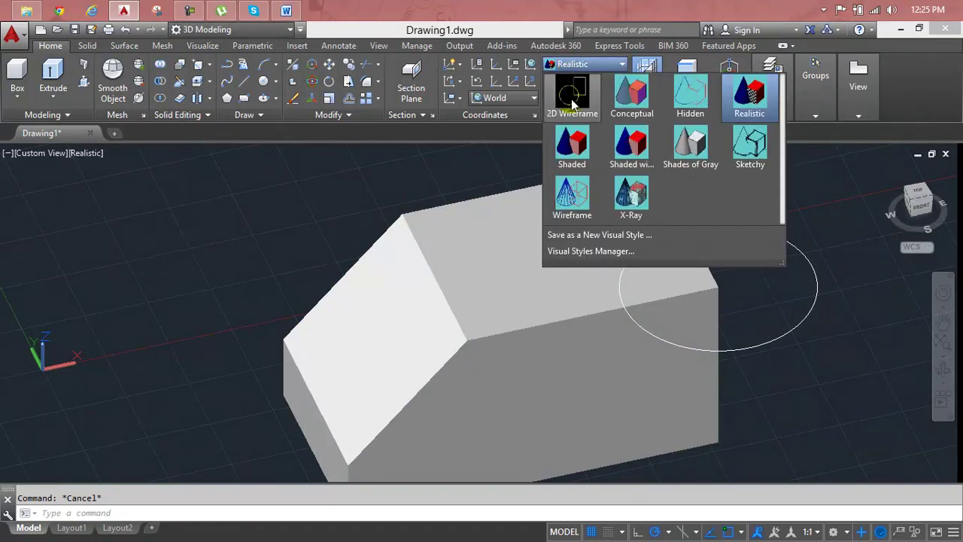
left_click(573, 105)
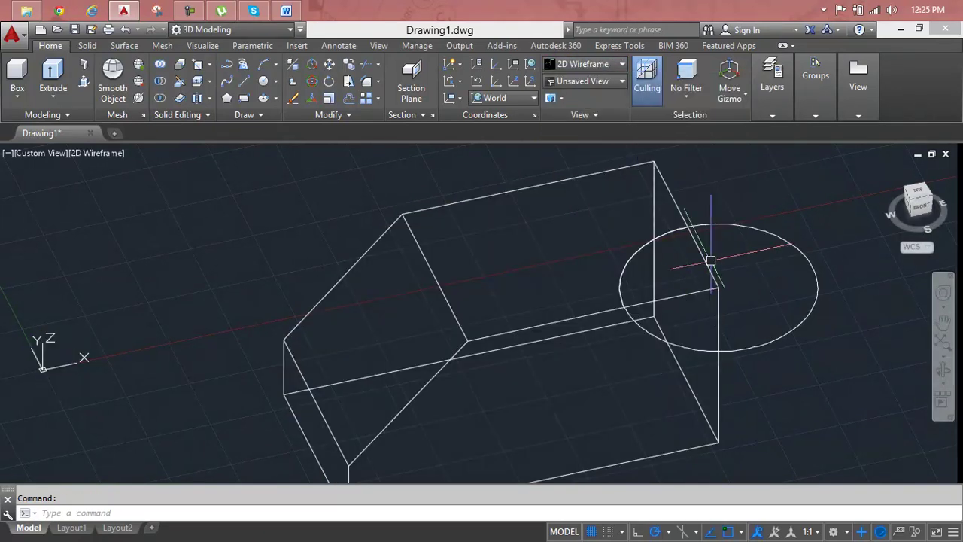
left_click(730, 226)
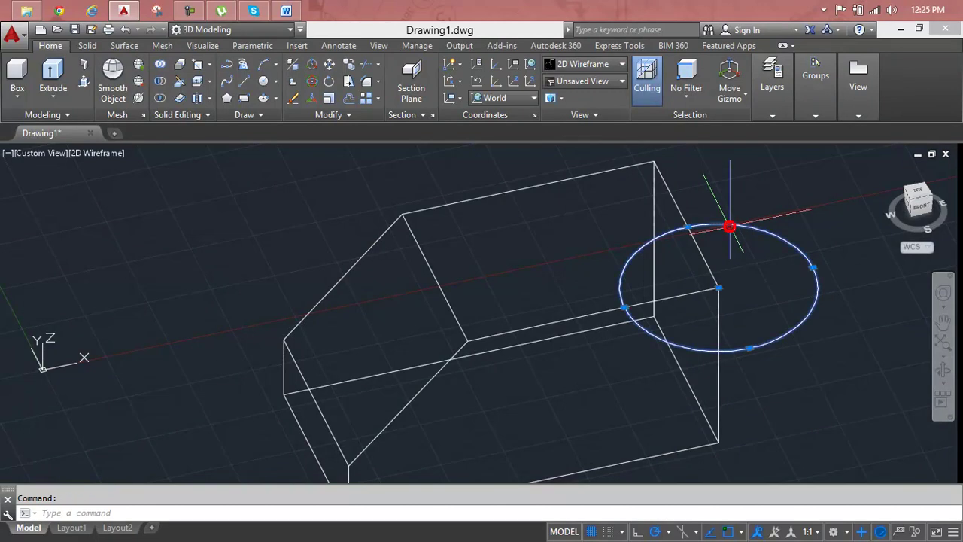
key("Delete")
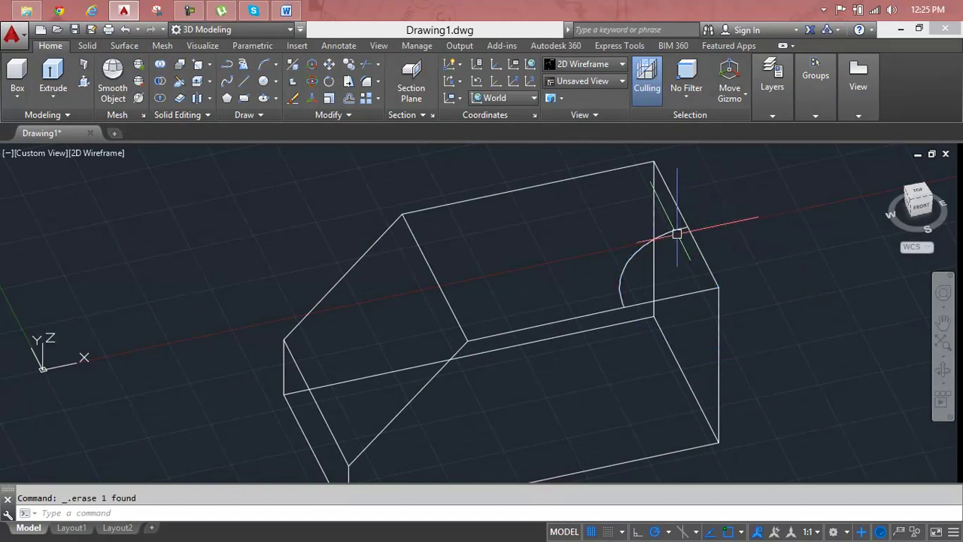
left_click(661, 231)
key("Escape")
key("Escape")
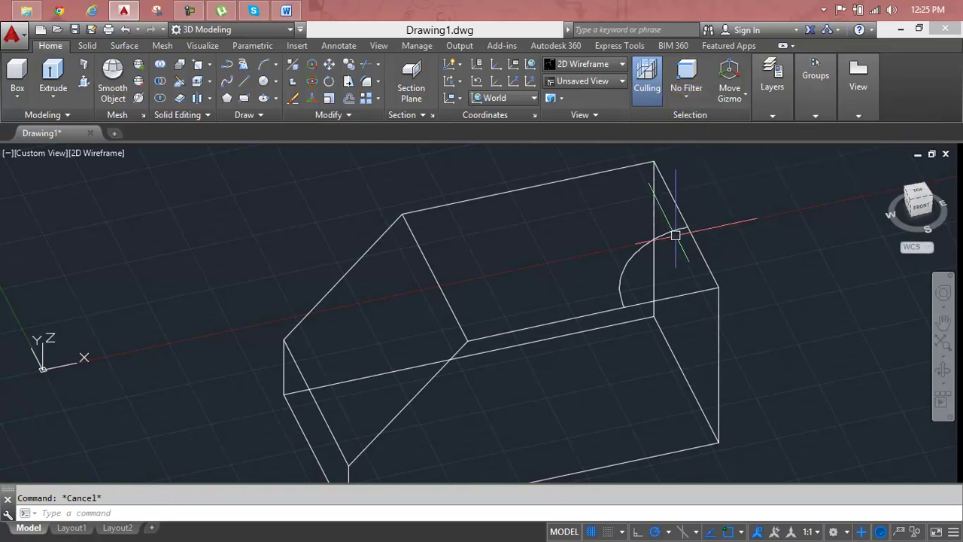
mouse_move(772, 79)
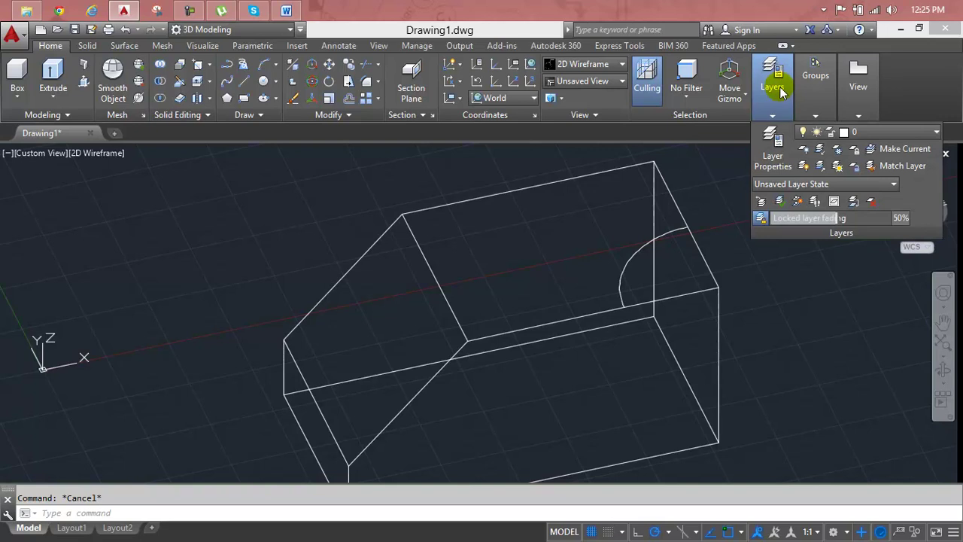
middle_click_drag(652, 253, 520, 224)
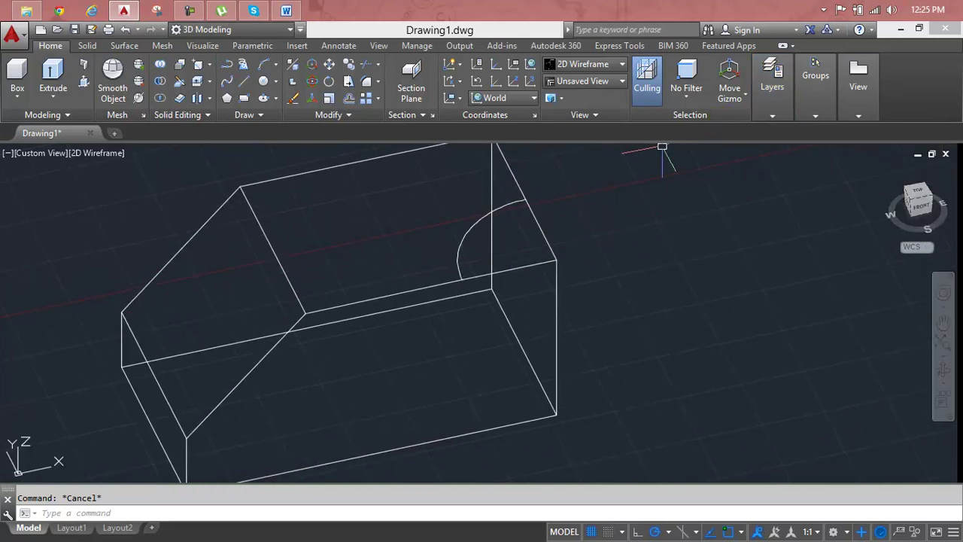
- Set the subobject selection filter to Vertex and pick the box's top-right corner
left_click(682, 90)
left_click(684, 148)
left_click(556, 260)
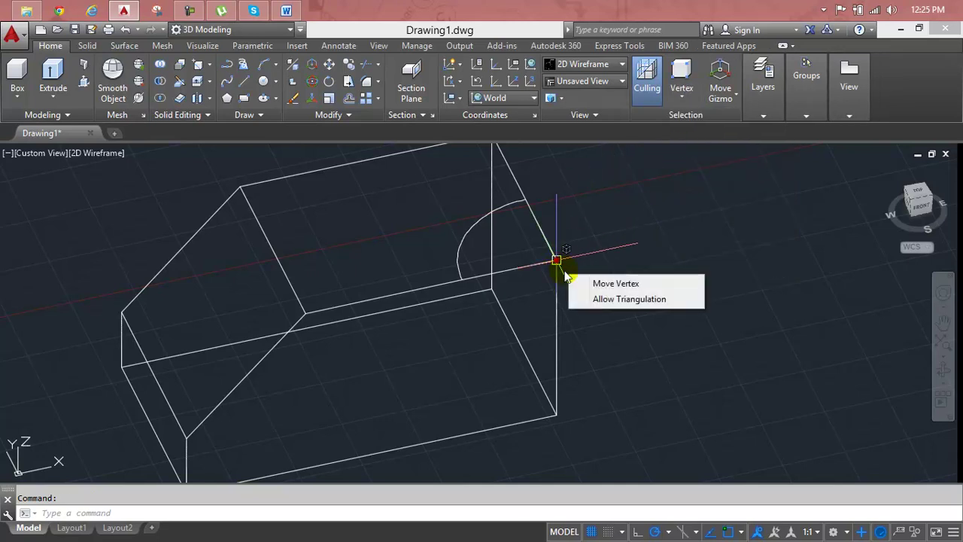
left_click(556, 261)
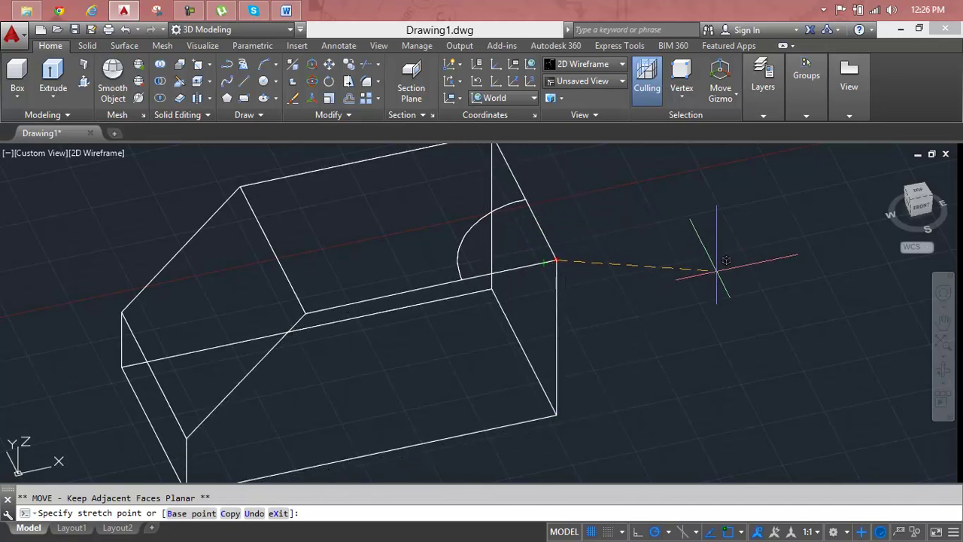
key("Escape")
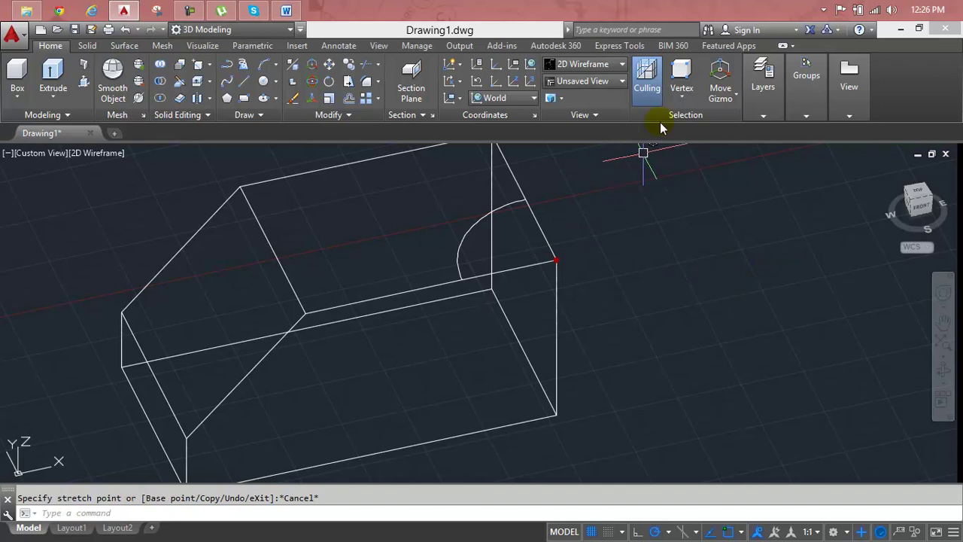
- Pull the top-right corner vertex outward to the right, then switch to Realistic shading
left_click(721, 96)
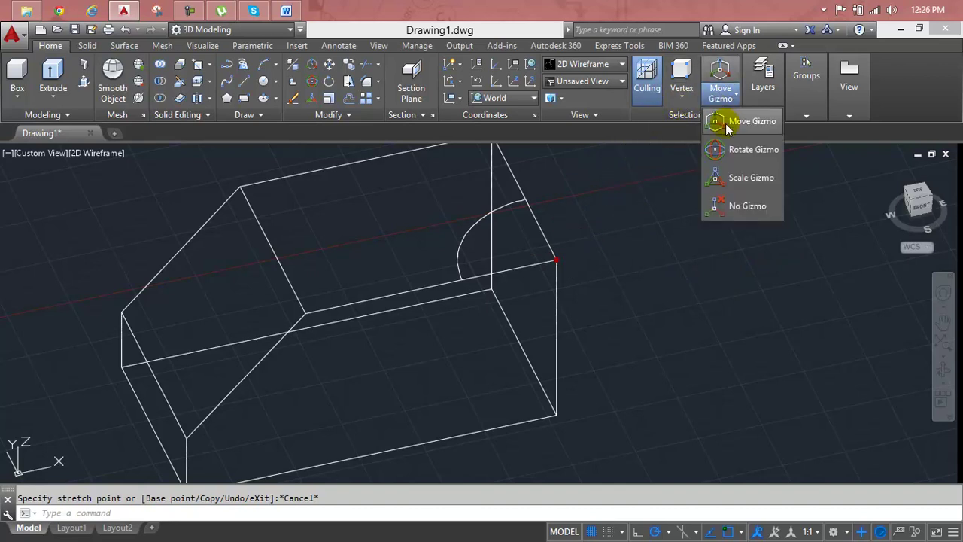
left_click(727, 158)
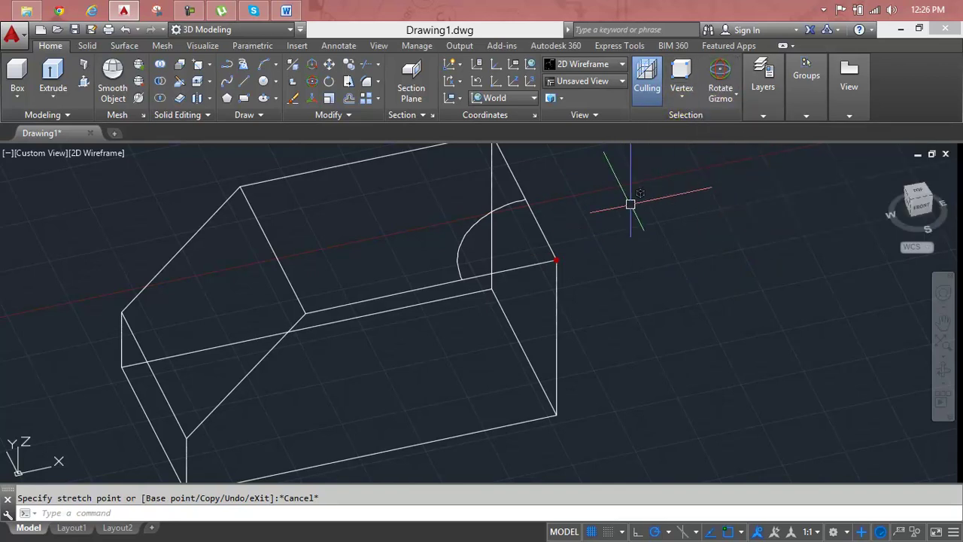
left_click(556, 260)
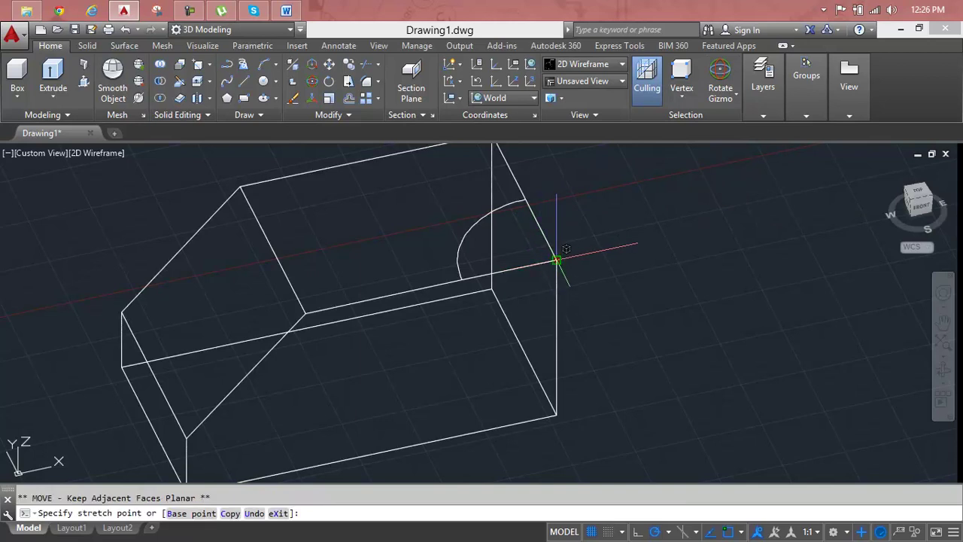
left_click(587, 246)
key("Escape")
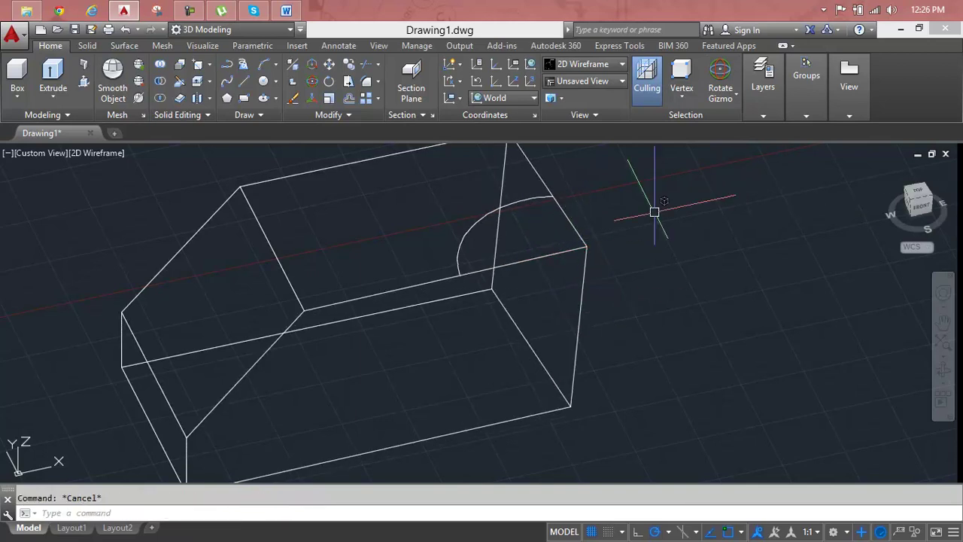
left_click(609, 65)
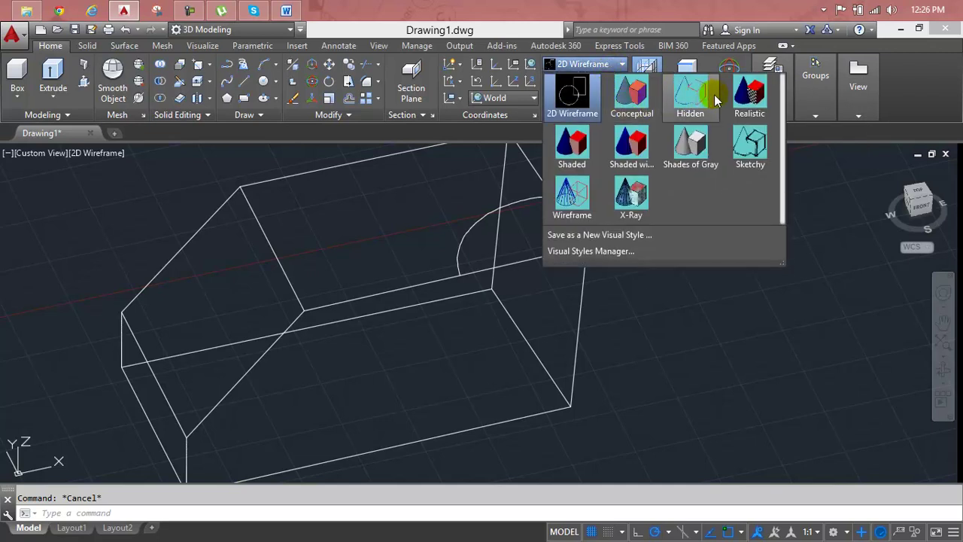
left_click(749, 94)
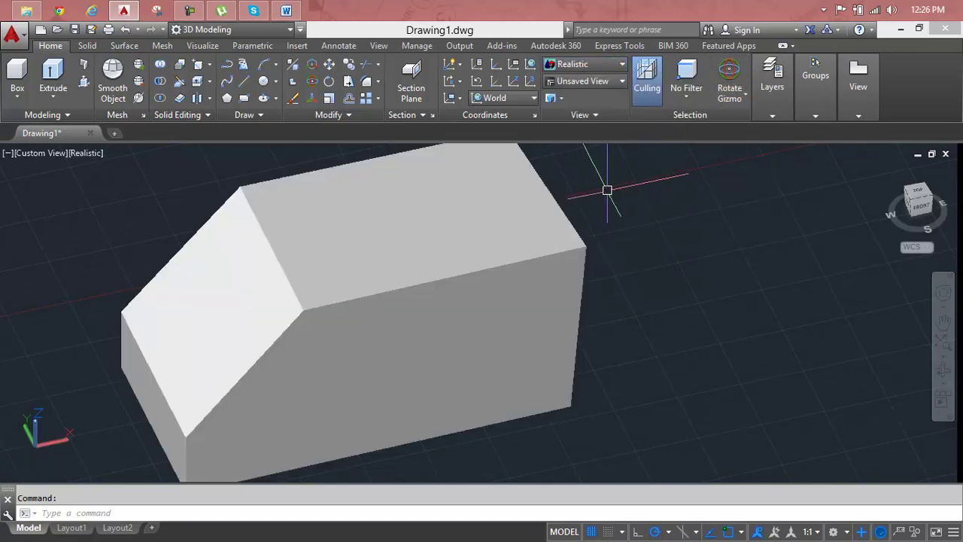
- Try rotating the solid about its right corner with the gizmo, then cancel
left_click(579, 243)
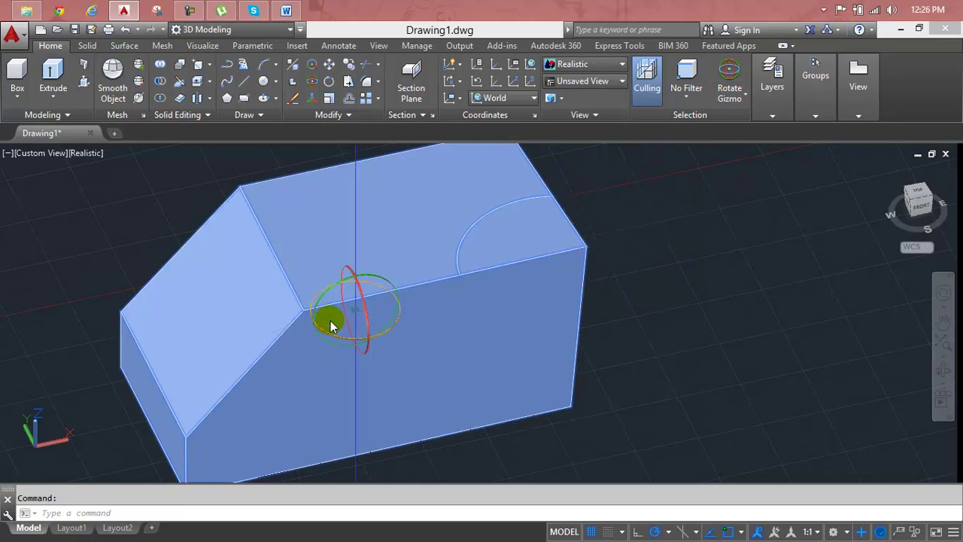
left_click(351, 307)
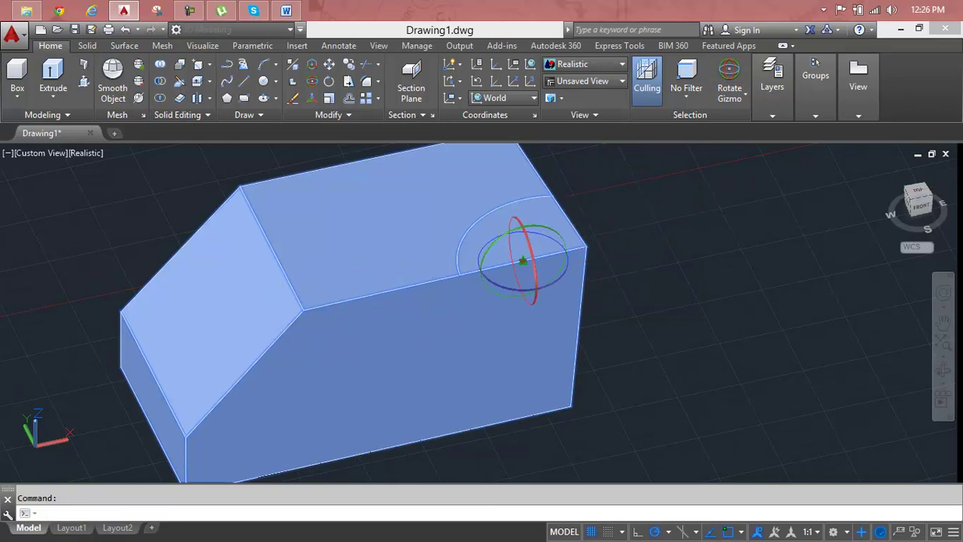
left_click(585, 249)
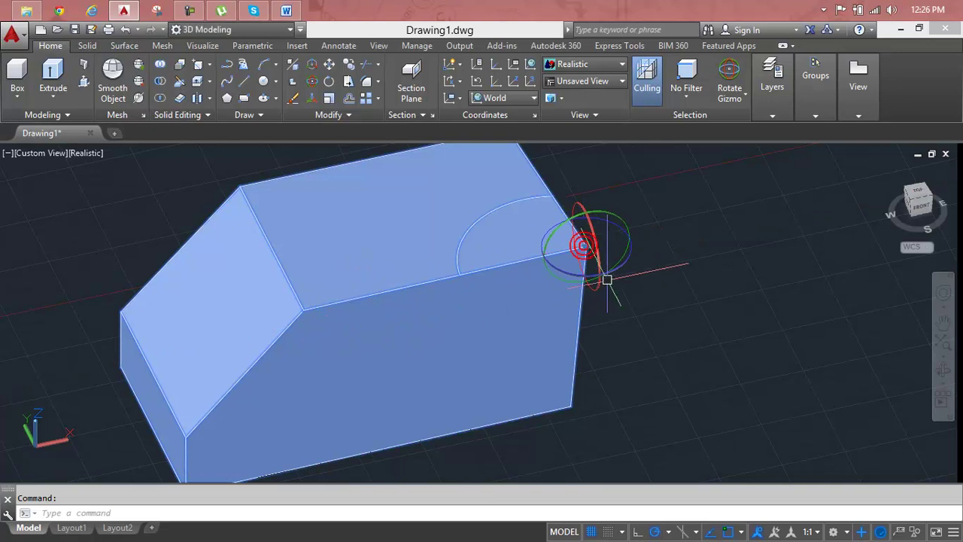
left_click(599, 233)
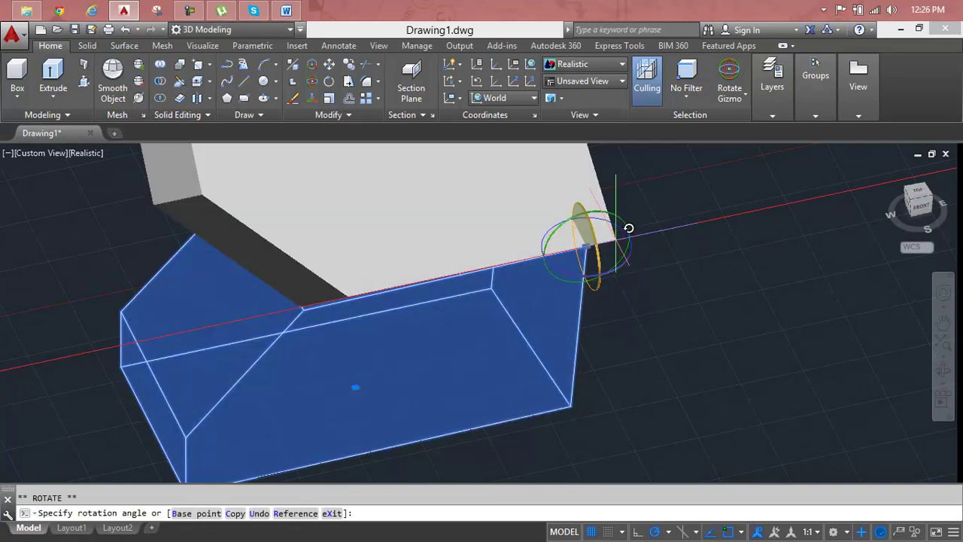
scroll(629, 228, "down", 5)
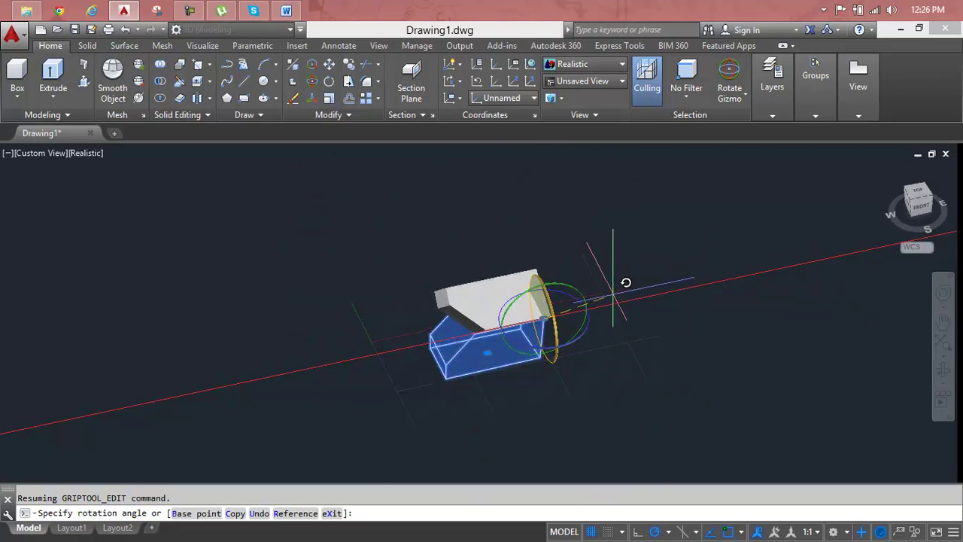
key("Escape")
scroll(542, 324, "up", 4)
- Reselect the box solid and erase it
left_click(556, 328)
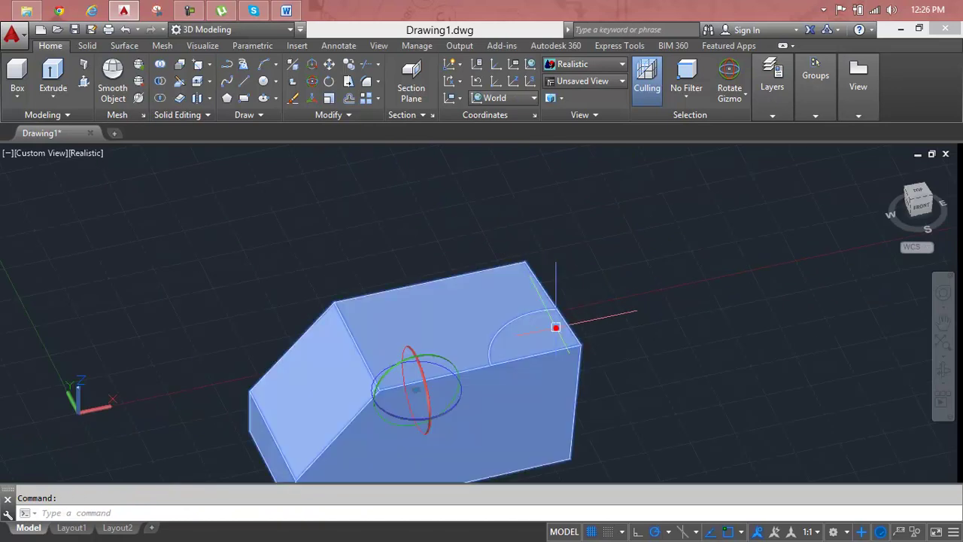
key("Escape")
left_click(570, 341)
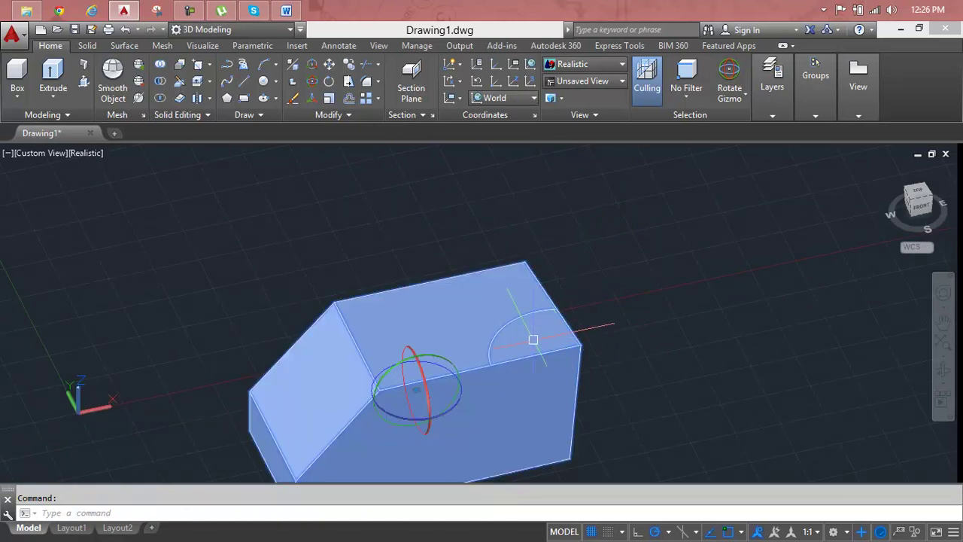
key("Delete")
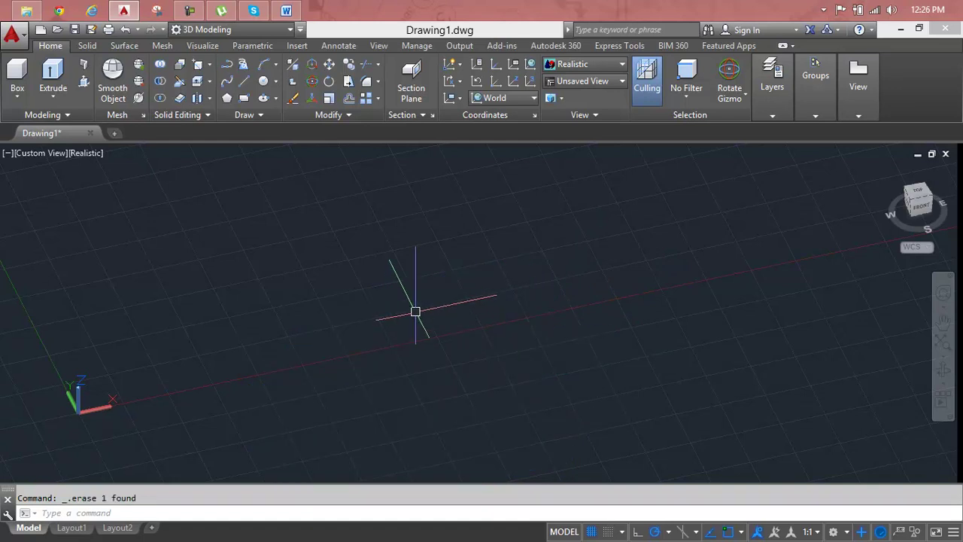
- Draw a new box solid from two base corners and a picked height
left_click(17, 71)
left_click(311, 343)
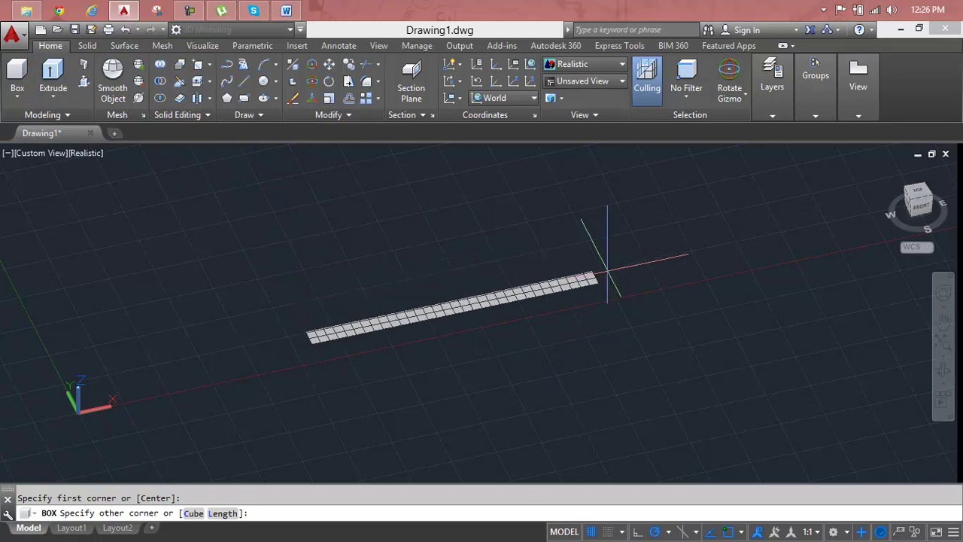
scroll(678, 184, "down", 2)
middle_click_drag(684, 185, 597, 383)
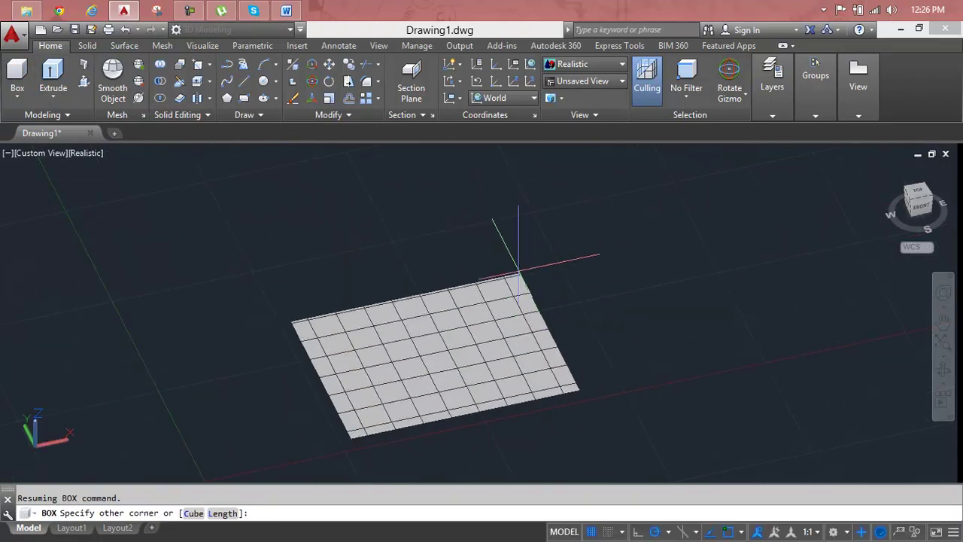
left_click(564, 271)
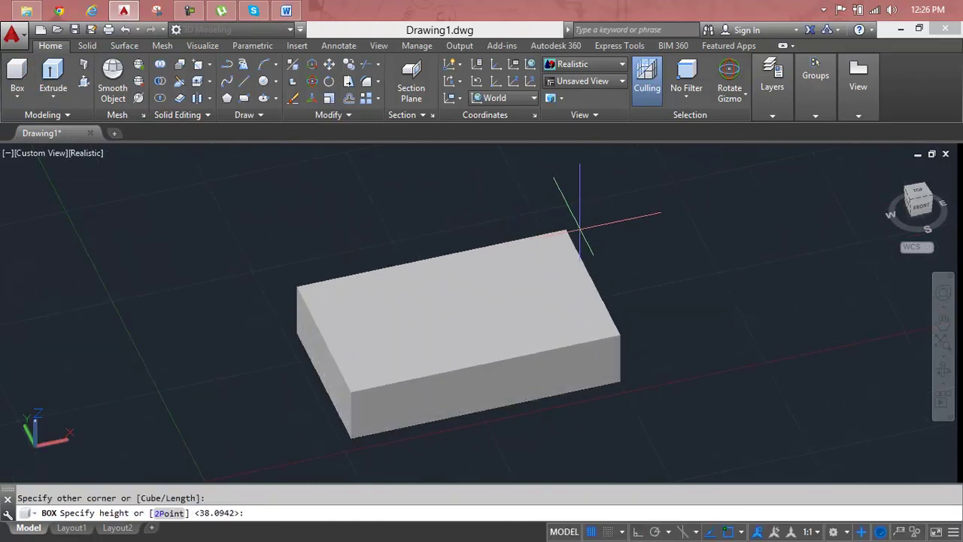
scroll(580, 179, "down", 2)
mouse_move(577, 183)
middle_mouse_down()
mouse_move(572, 213)
mouse_move(427, 313)
middle_mouse_up()
left_click(436, 297)
type("L")
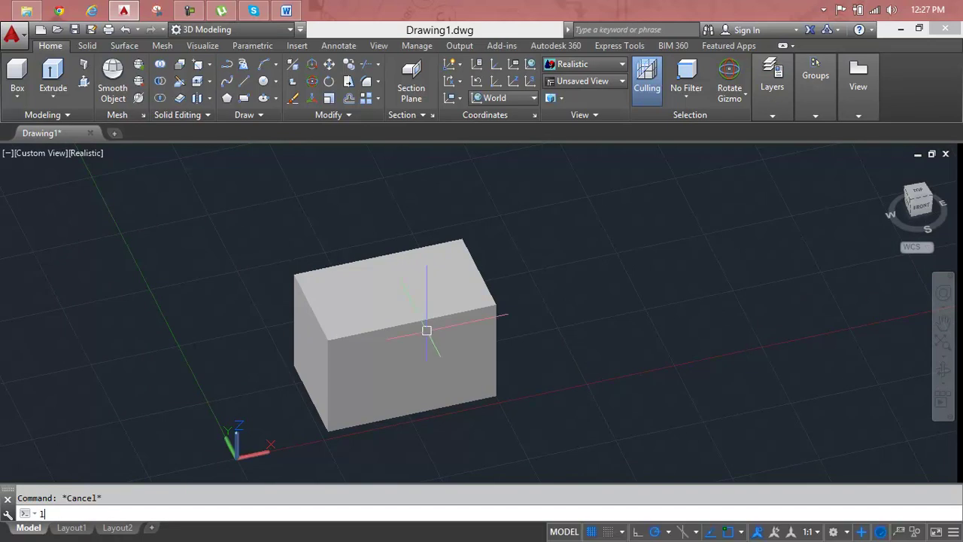
- Draw a line between midpoints of two opposite top edges, then switch to 2D Wireframe
left_click(310, 308)
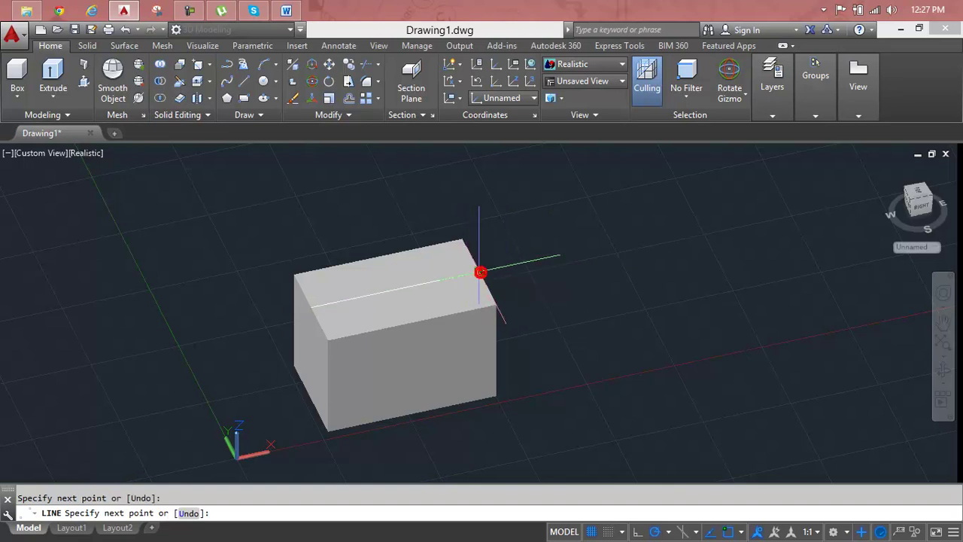
left_click(481, 272)
key("Return")
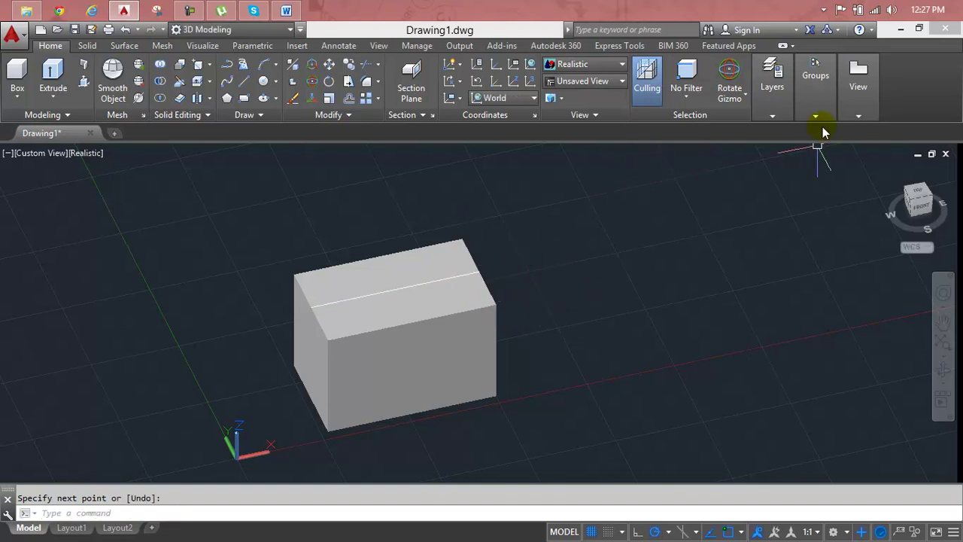
left_click(622, 67)
left_click(570, 96)
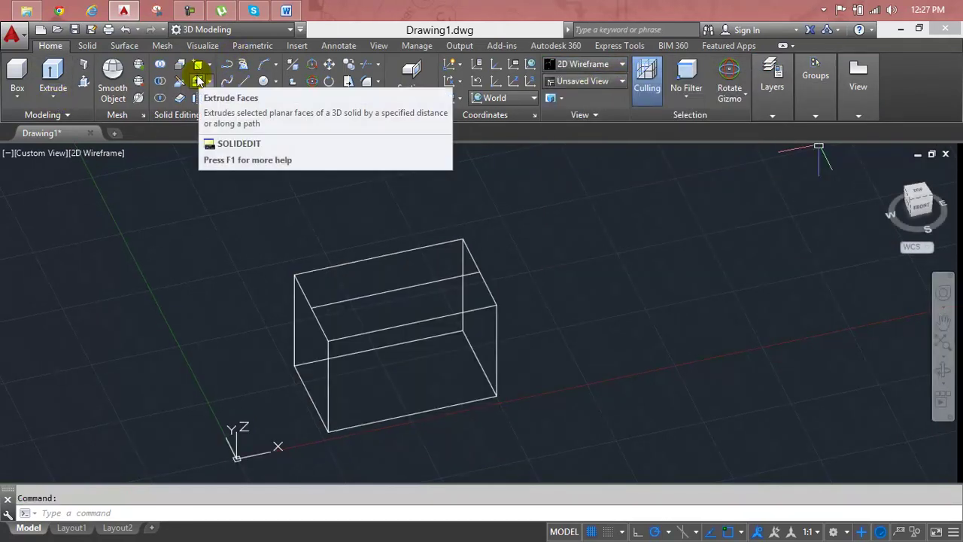
- Imprint the cross line onto the box's top face, deleting the source line
left_click(198, 65)
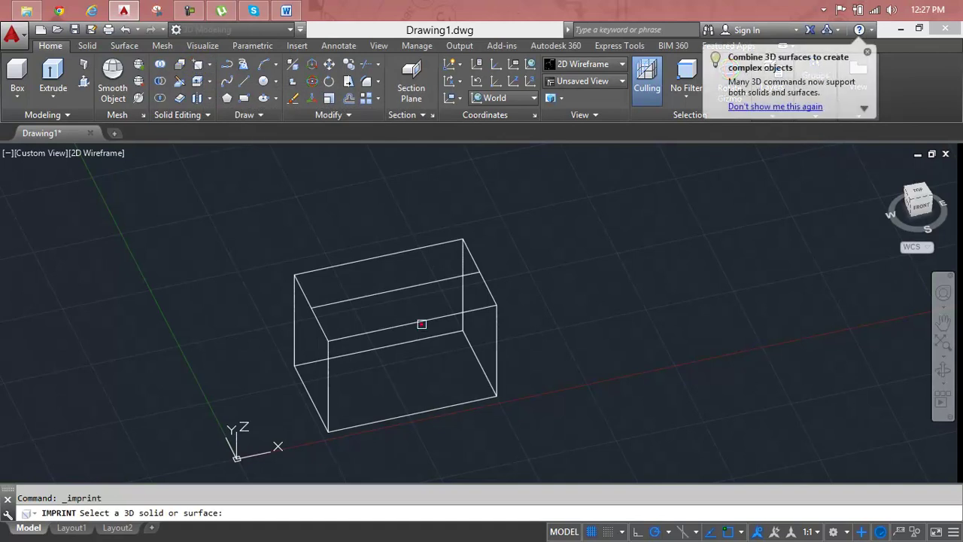
left_click(421, 323)
left_click(410, 286)
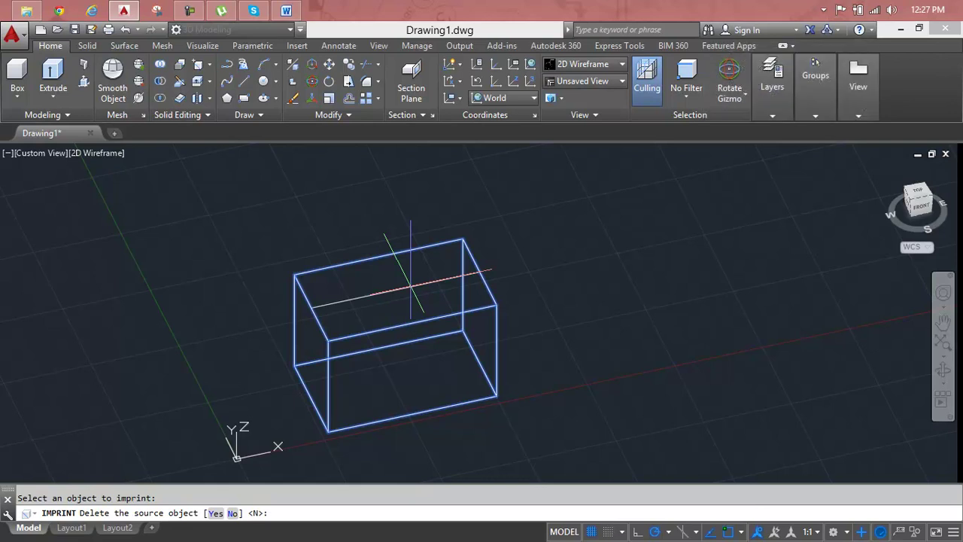
type("y")
key("Return")
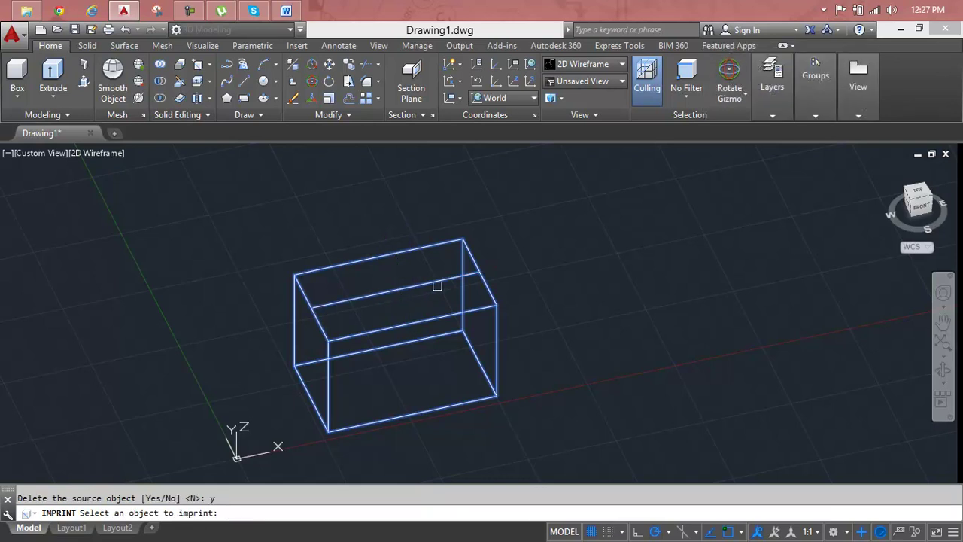
key("Escape")
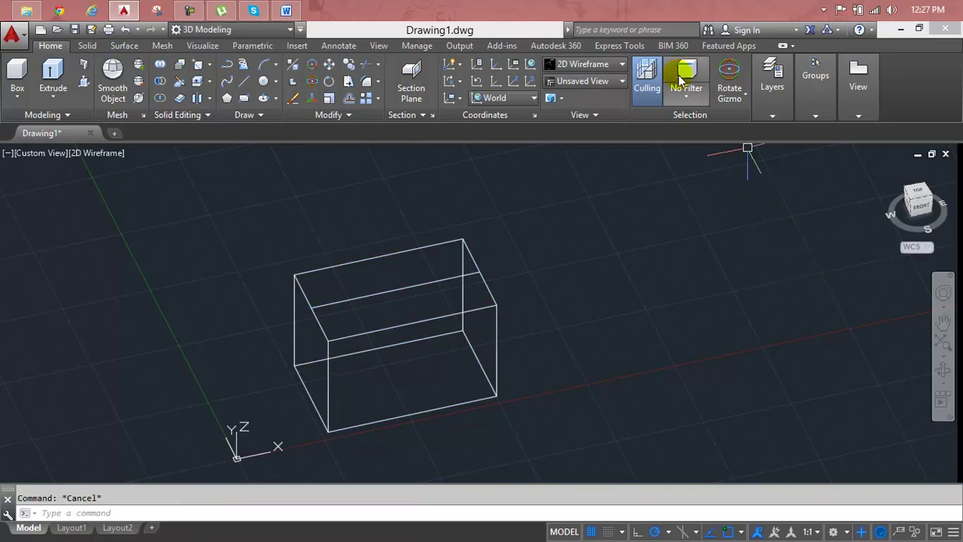
- Switch the visual style to Realistic
left_click(683, 89)
left_click(623, 65)
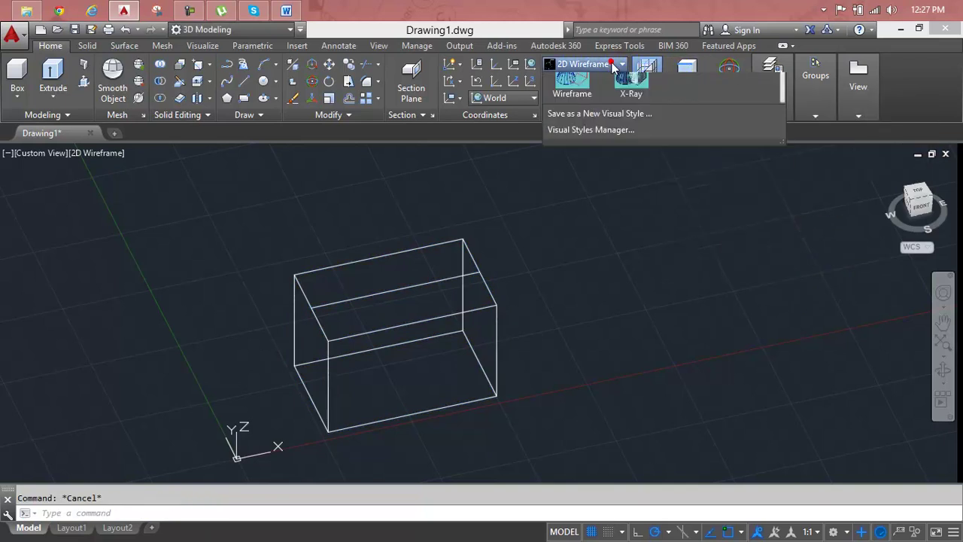
left_click(736, 106)
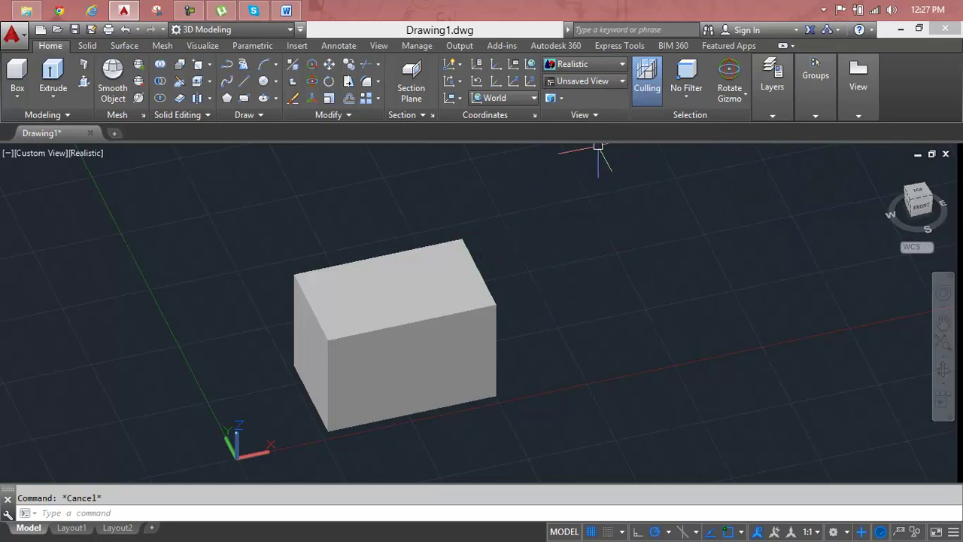
- Set the subobject selection filter to Edge and pick the box's top-front edge
left_click(686, 84)
left_click(706, 151)
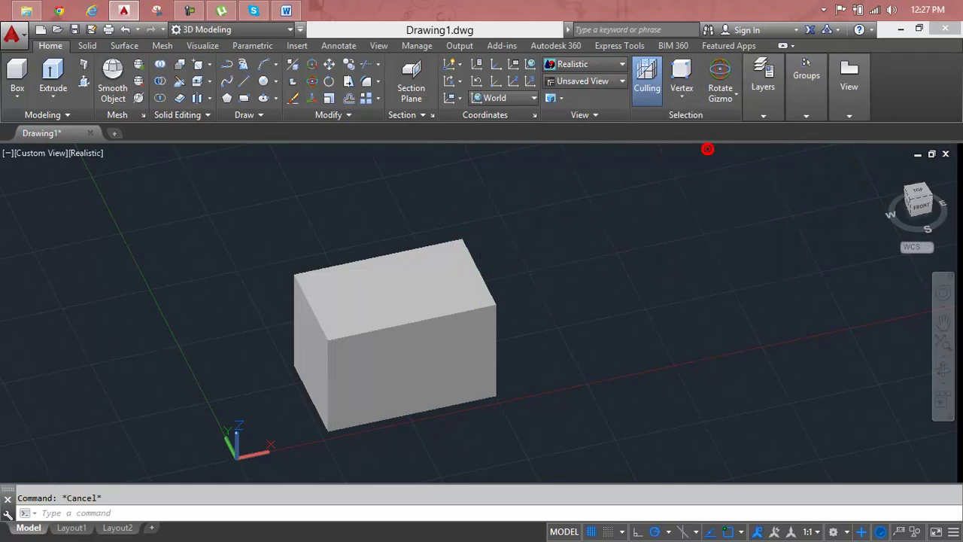
left_click(683, 97)
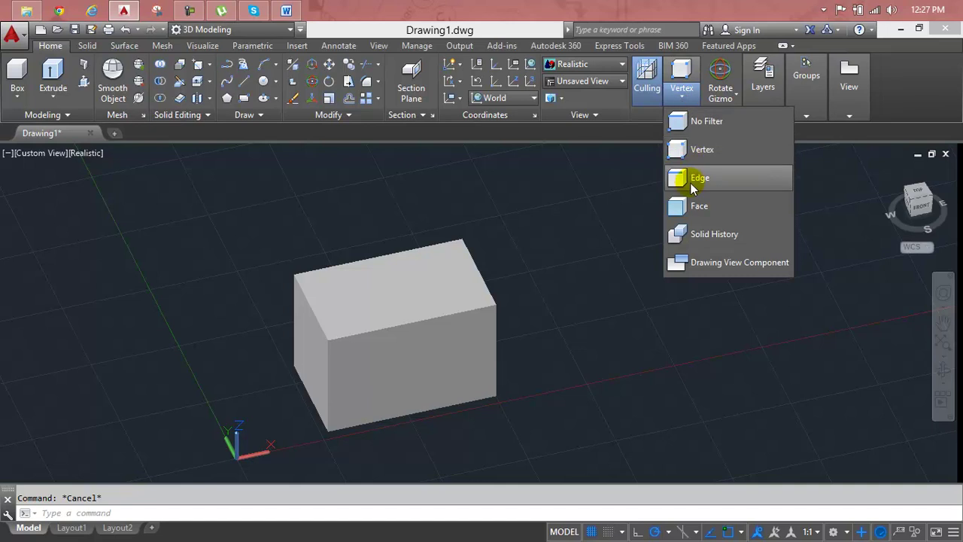
left_click(690, 182)
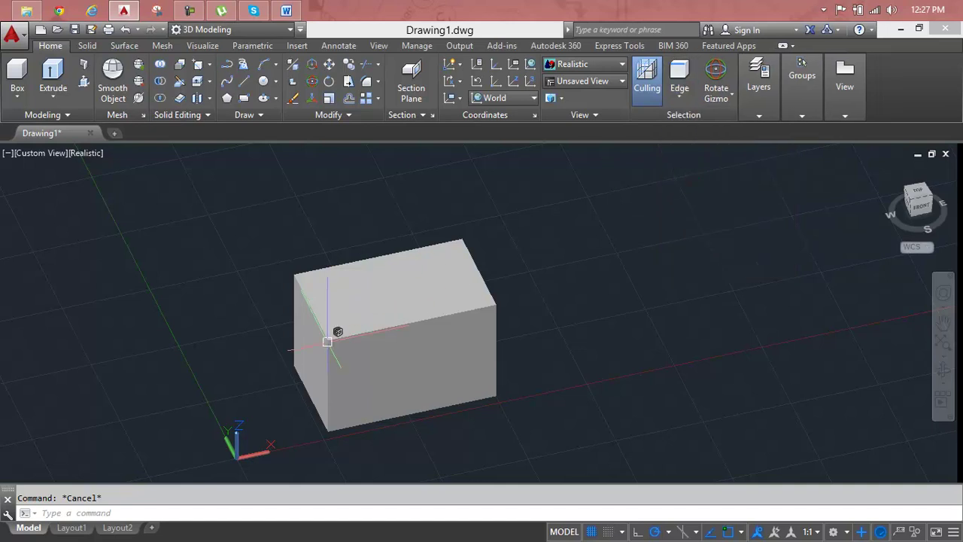
scroll(376, 331, "up", 2)
left_click(406, 322)
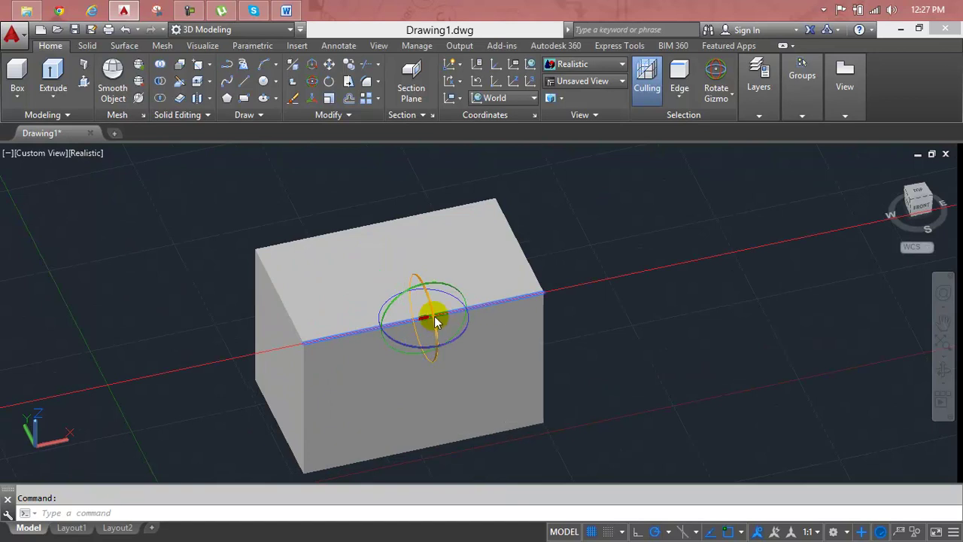
right_click(422, 320)
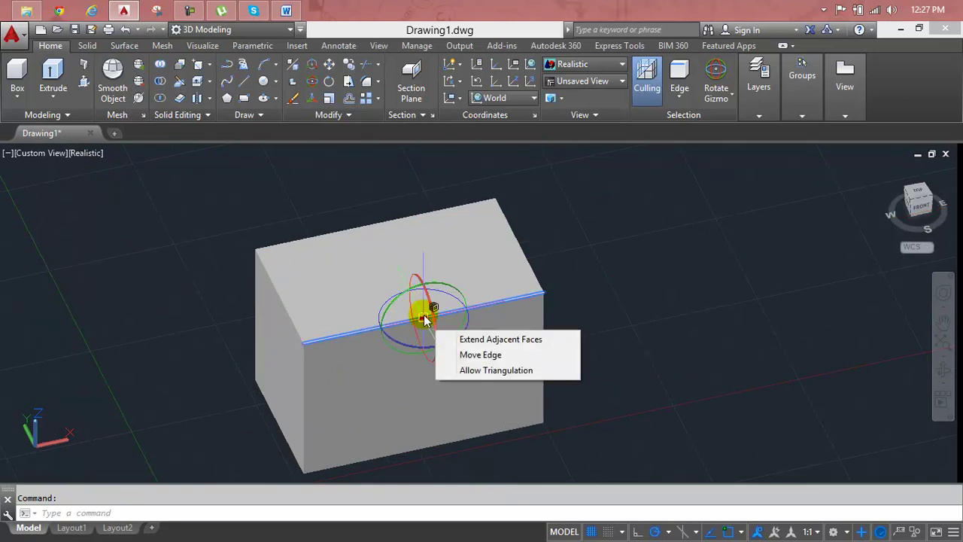
key("Escape")
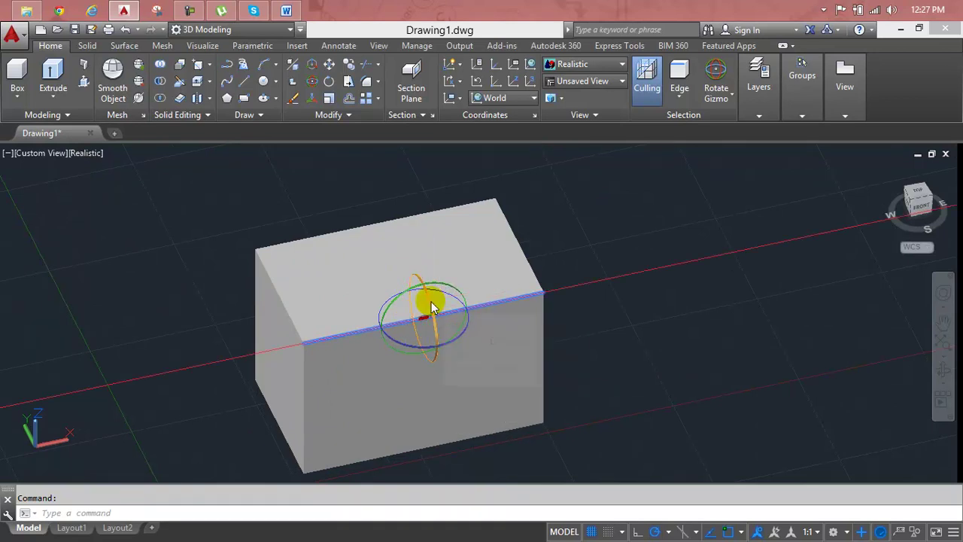
left_click(434, 302)
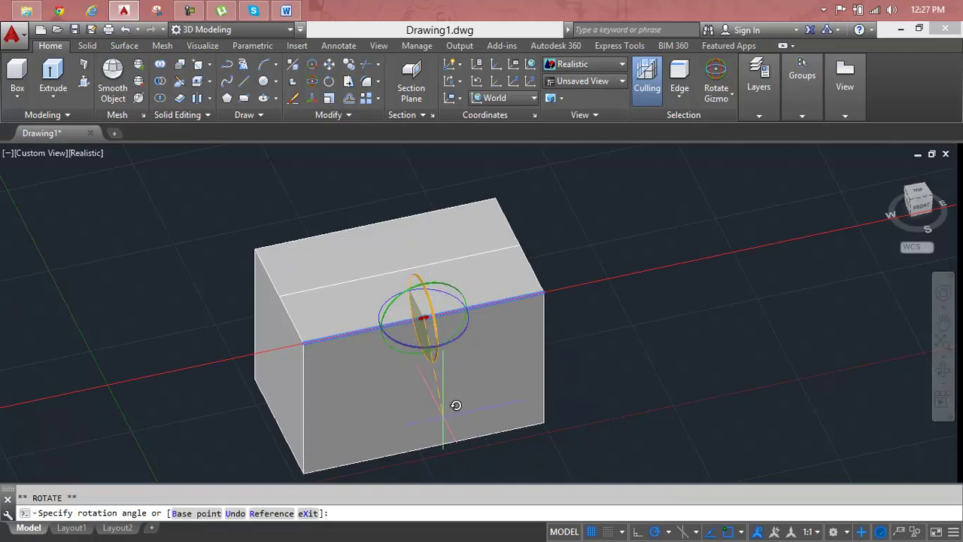
key("Escape")
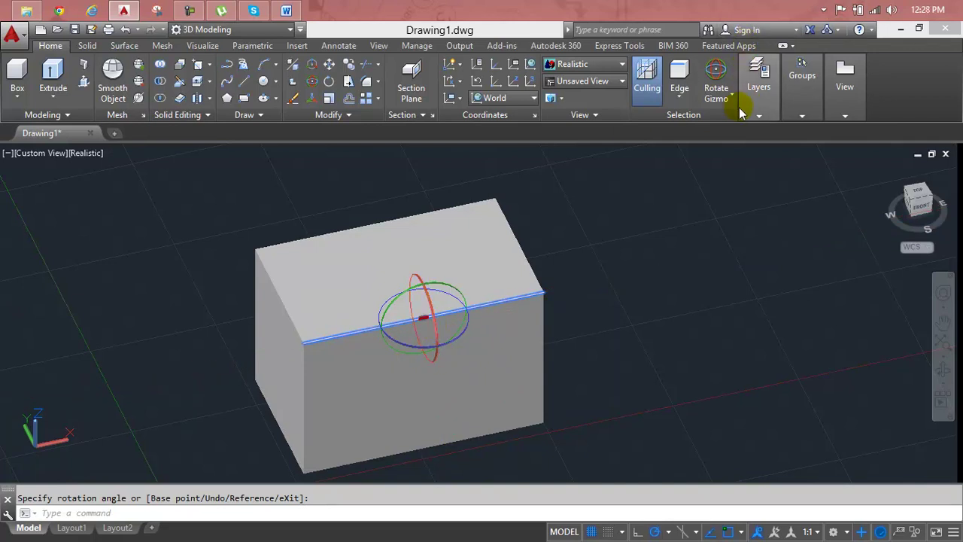
- Switch to the Scale gizmo and stretch the edge with Extend Adjacent Faces
left_click(719, 93)
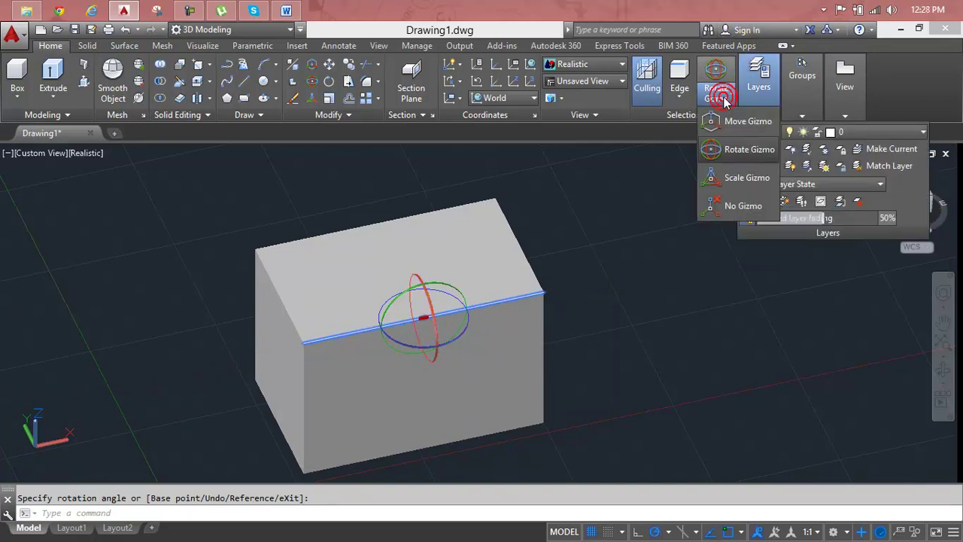
left_click(734, 179)
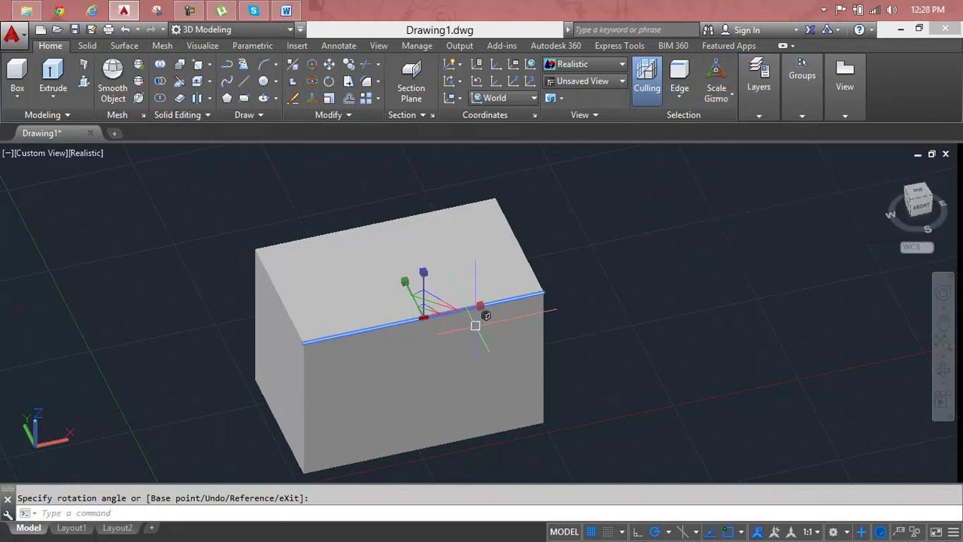
right_click(424, 317)
left_click(493, 337)
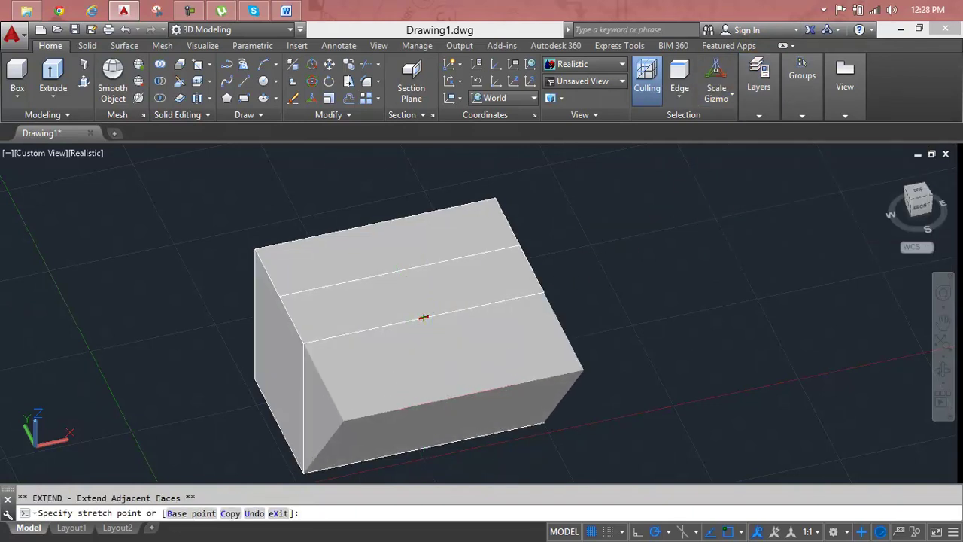
- Place the stretched edge to slope the box's front, then undo back to the rectangular box
middle_click_drag(450, 390, 399, 294)
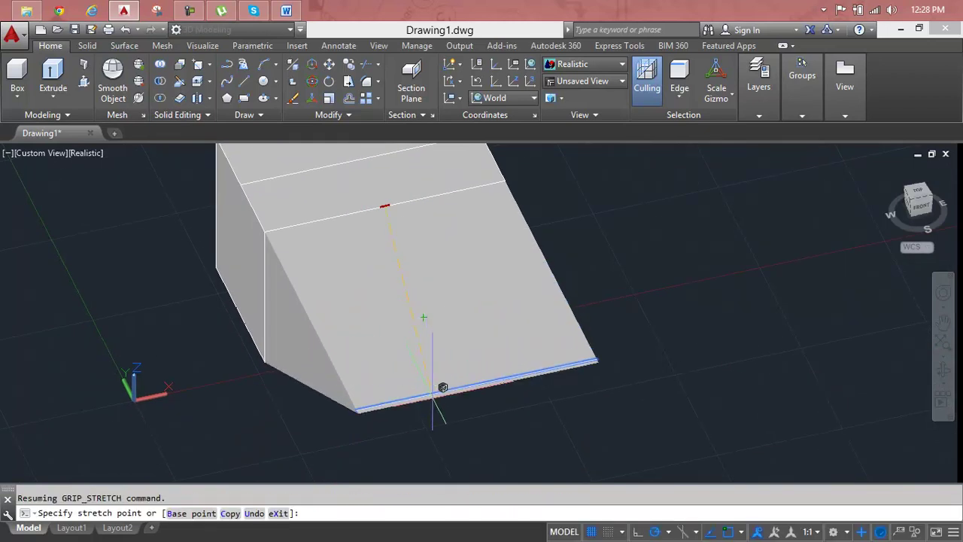
middle_click_drag(450, 429, 415, 316, "shift")
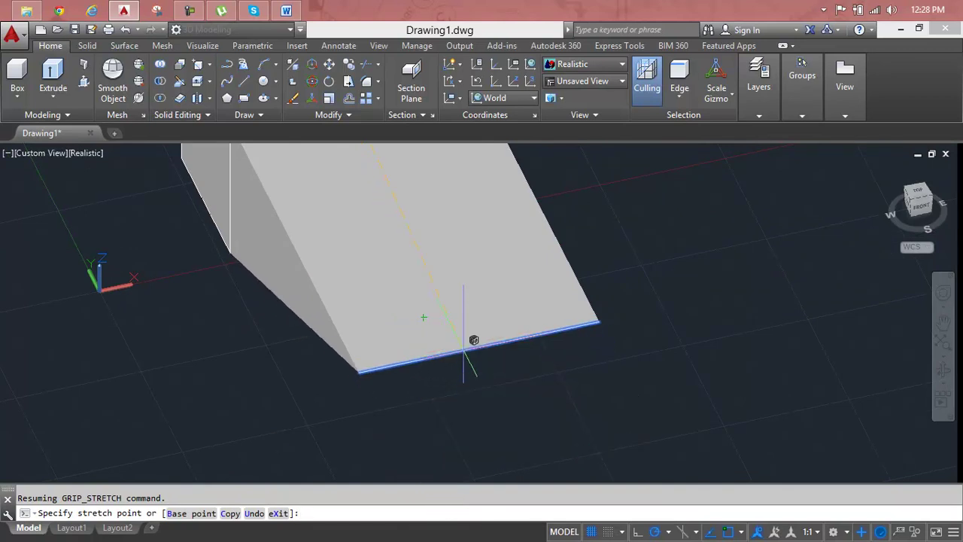
left_click(462, 460)
middle_click_drag(496, 301, 400, 415, "shift")
key("Escape")
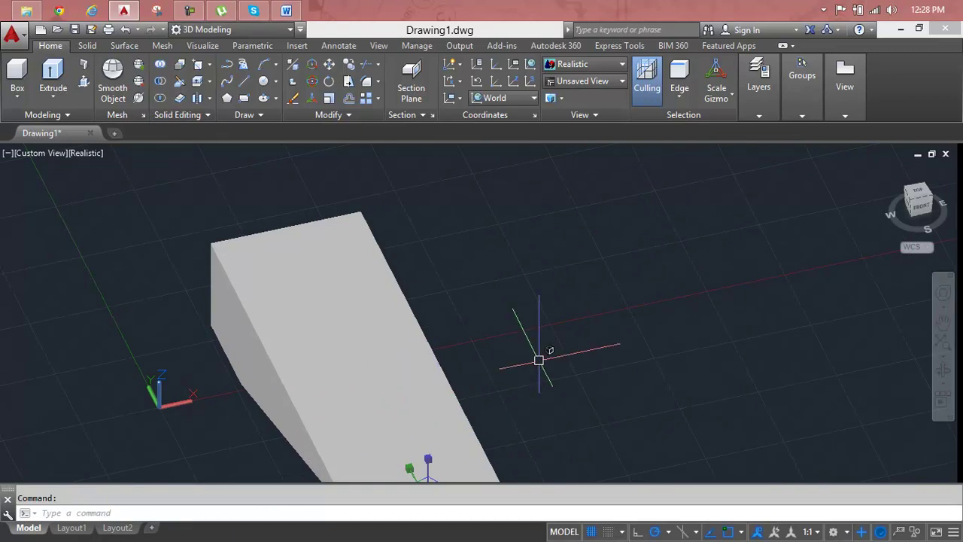
key("ctrl+z")
key("ctrl+z")
key("ctrl+z")
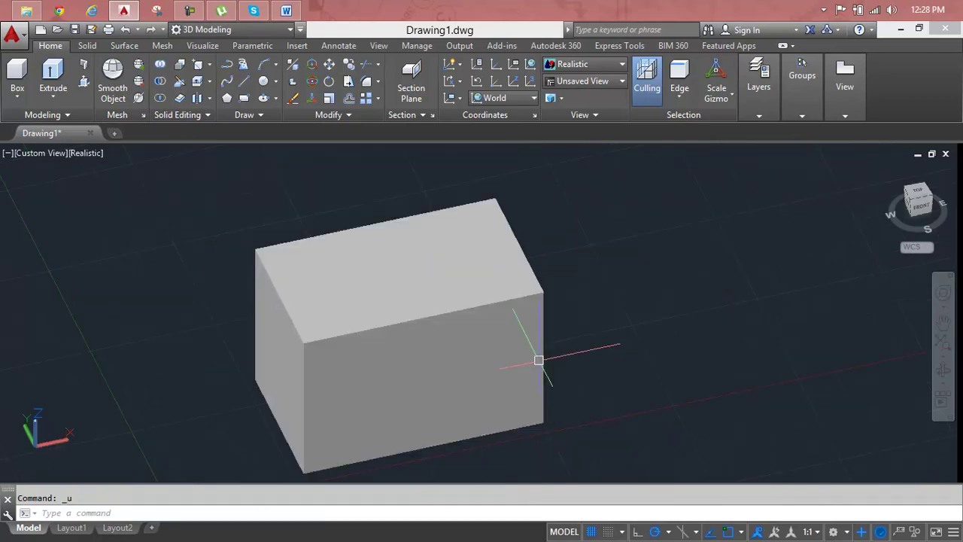
- Attempt scaling the box's top-front edge with the gizmo, then select the whole box
left_click(431, 307)
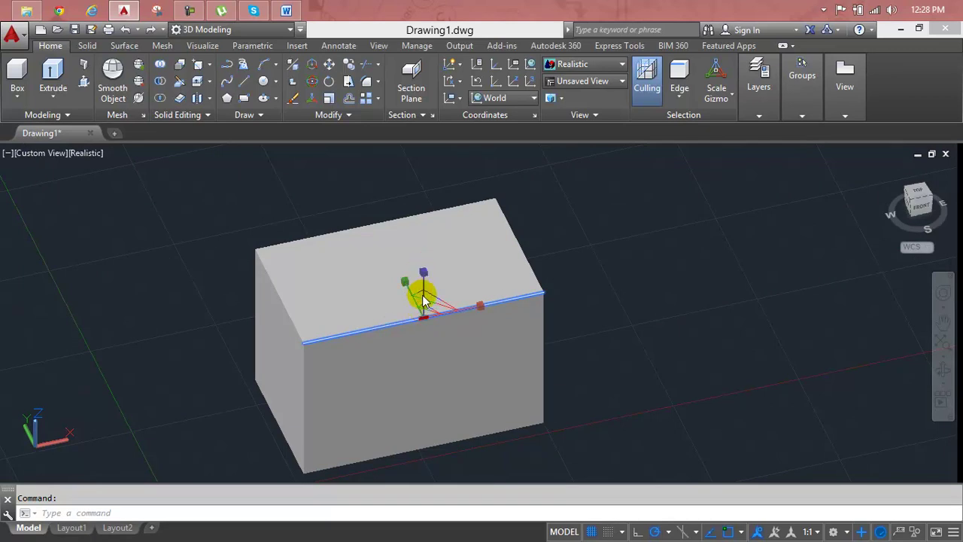
left_click(423, 313)
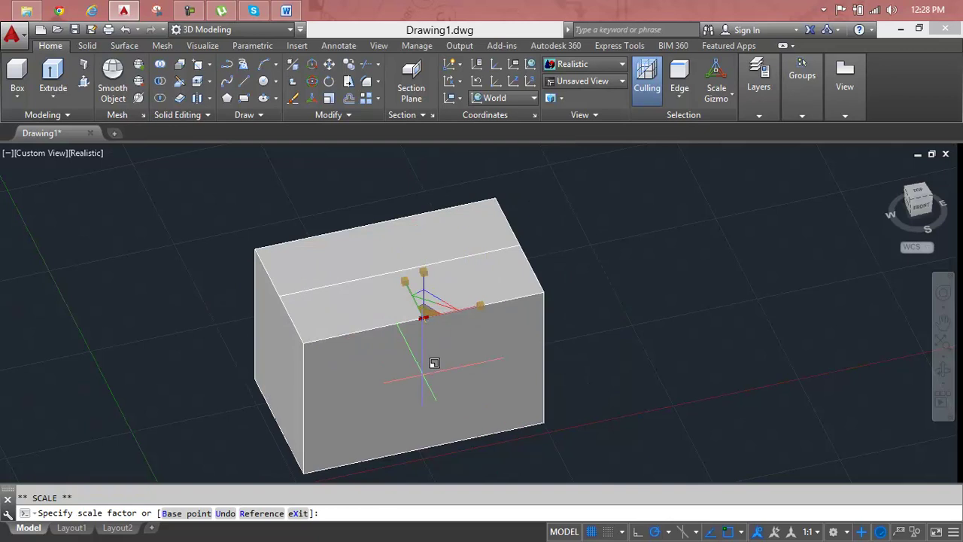
left_click(478, 305)
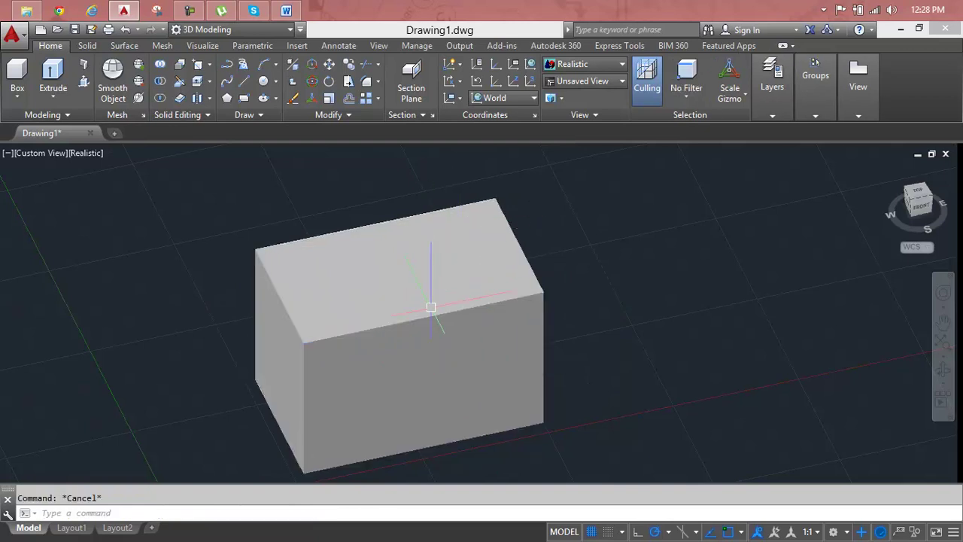
left_click(431, 317)
scroll(416, 322, "up", 3)
scroll(408, 327, "up", 2)
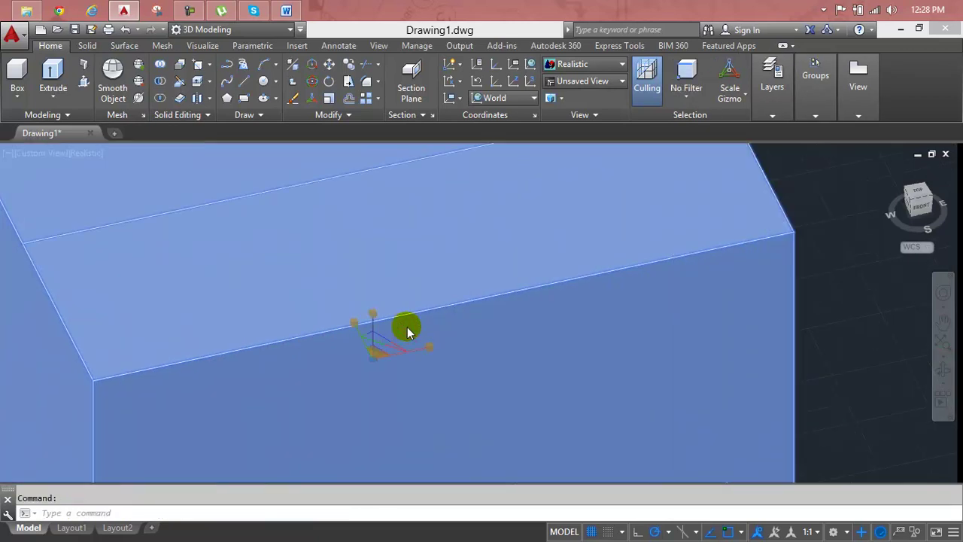
middle_click_drag(382, 357, 392, 311)
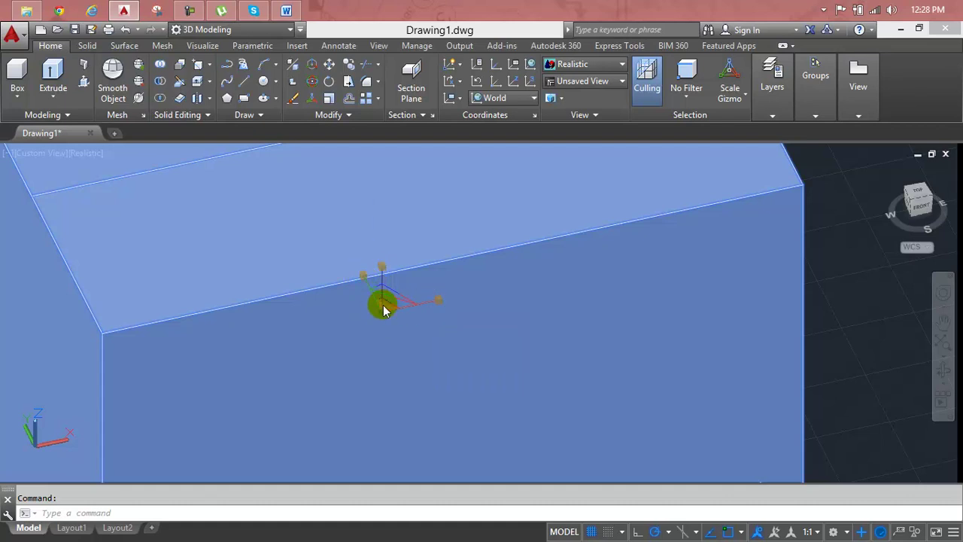
left_click(397, 297)
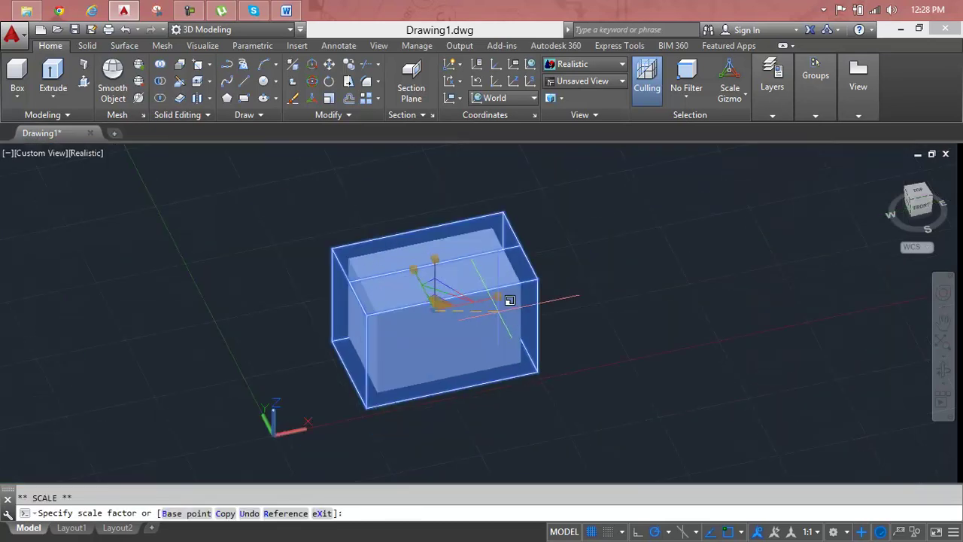
scroll(632, 292, "down", 3)
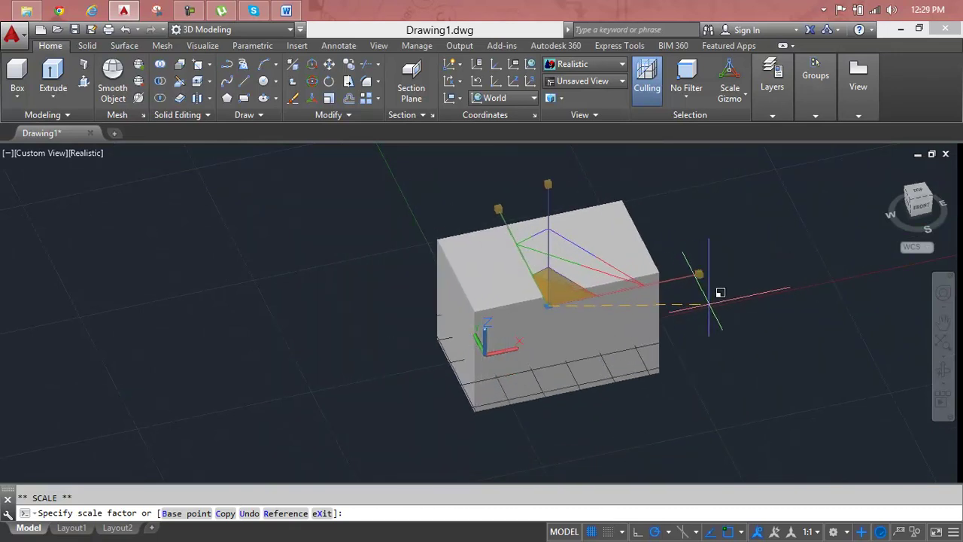
scroll(791, 288, "down", 3)
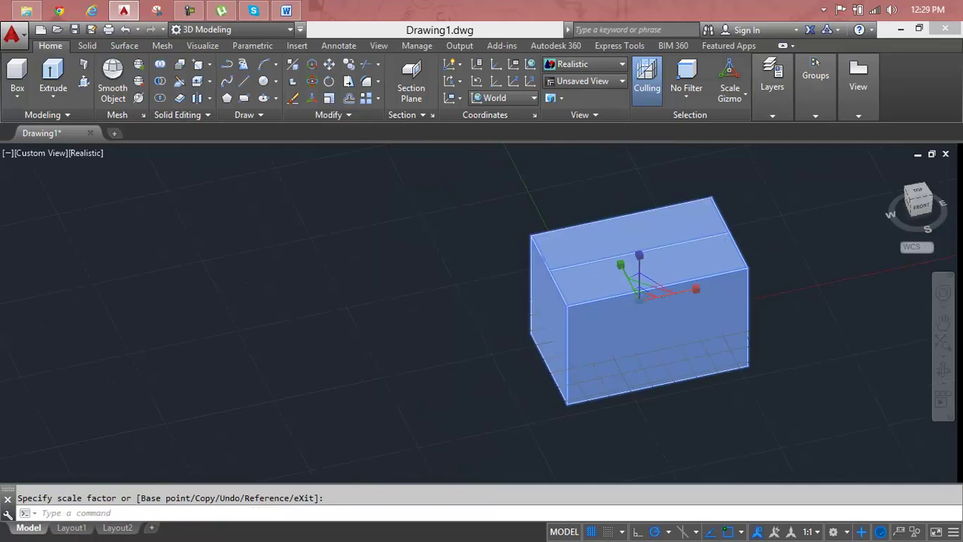
left_click(497, 343)
scroll(397, 343, "up", 2)
scroll(397, 342, "up", 2)
scroll(397, 343, "up", 1)
scroll(393, 350, "down", 2)
left_click(423, 341)
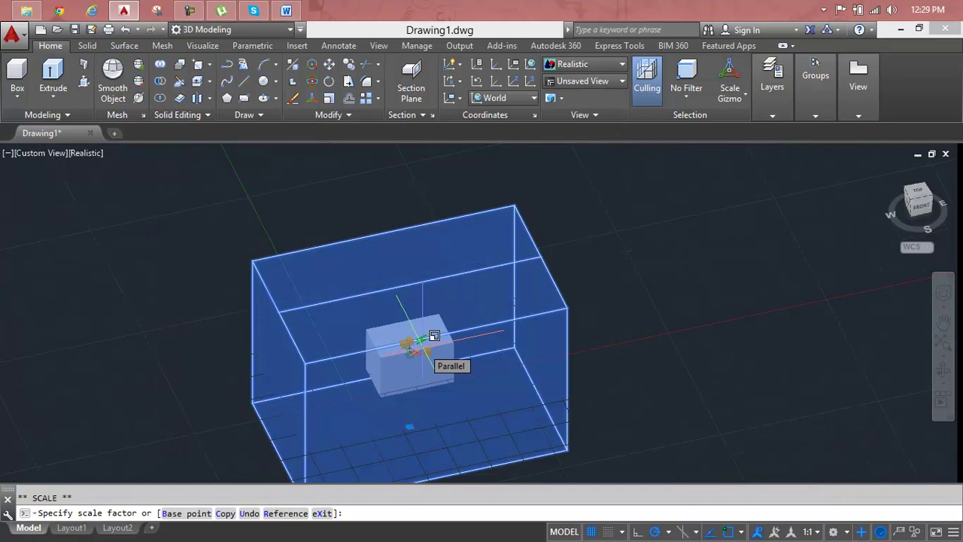
key("Escape")
key("Escape")
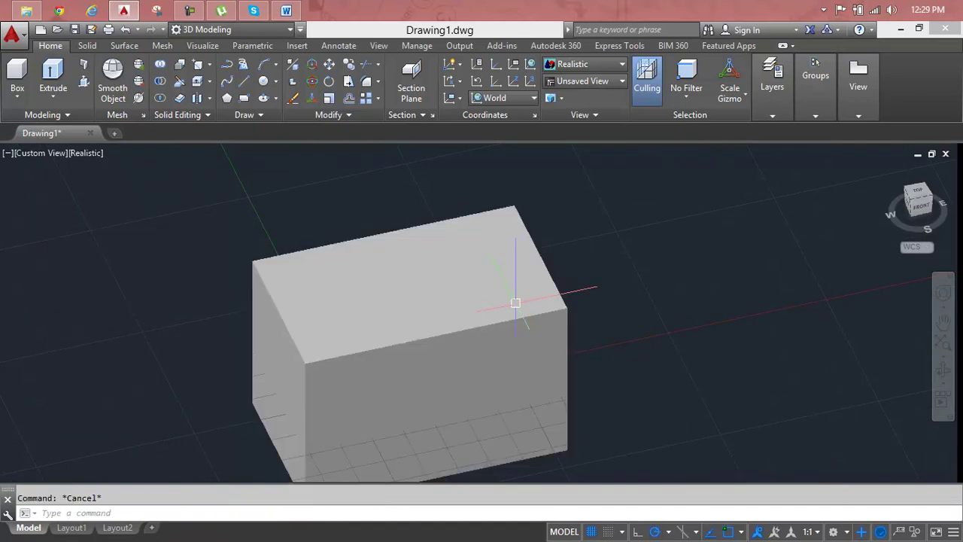
- Set the selection filter to Edge, select the box's top front edge, and choose No Gizmo
left_click(686, 96)
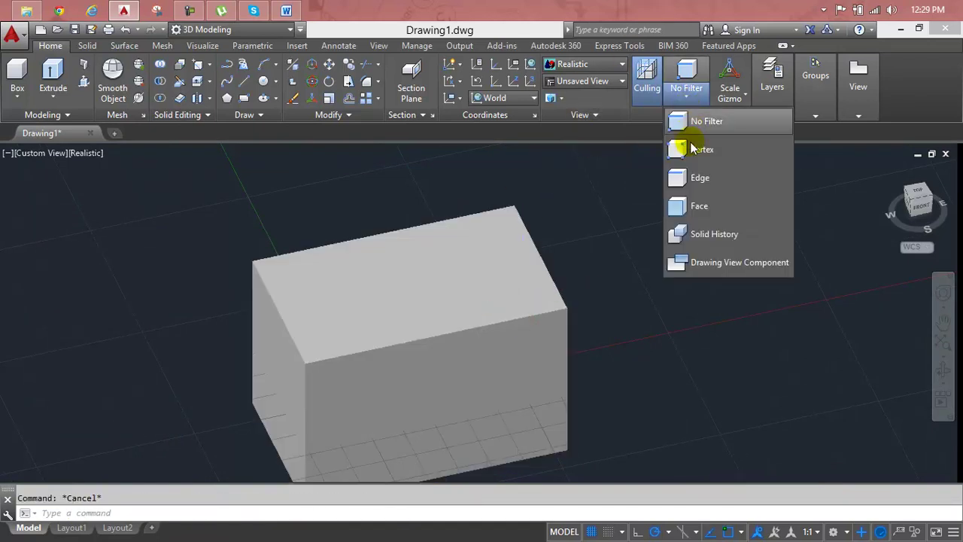
left_click(694, 180)
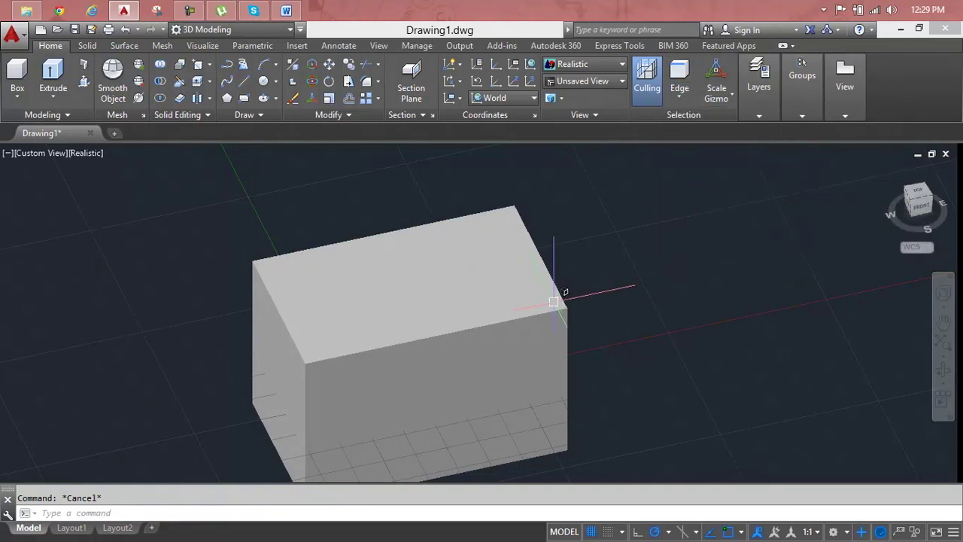
left_click(500, 320)
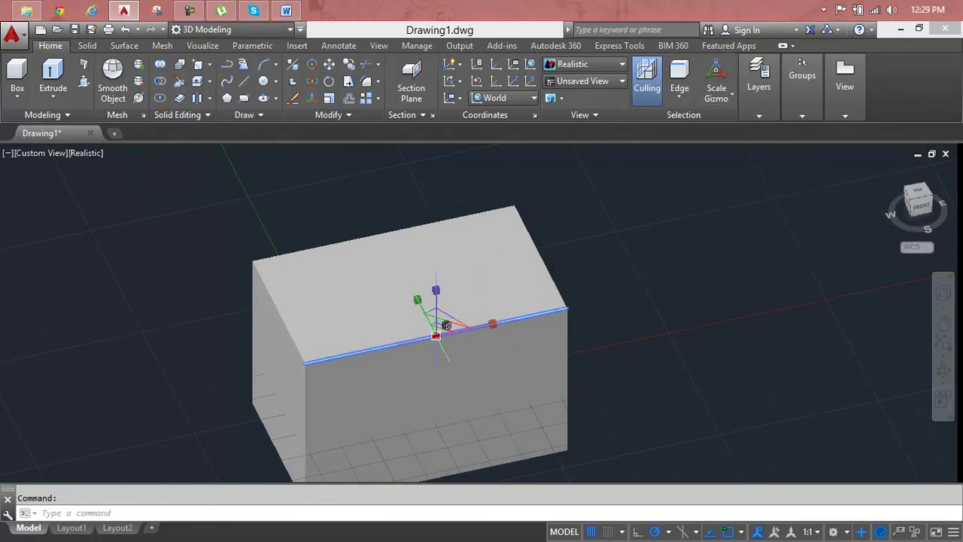
left_click(719, 94)
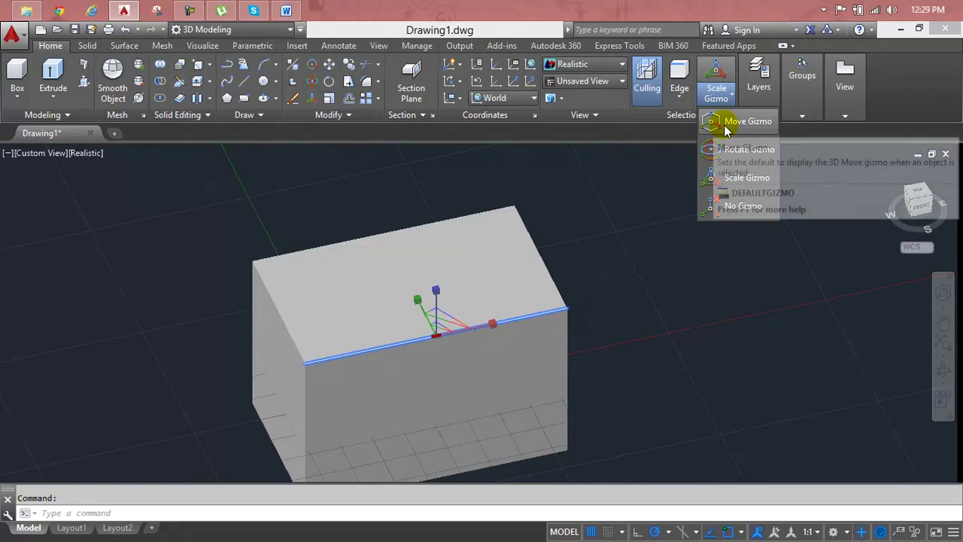
left_click(731, 208)
- Stretch the top front edge downward so the front face slopes back
scroll(475, 326, "down", 3)
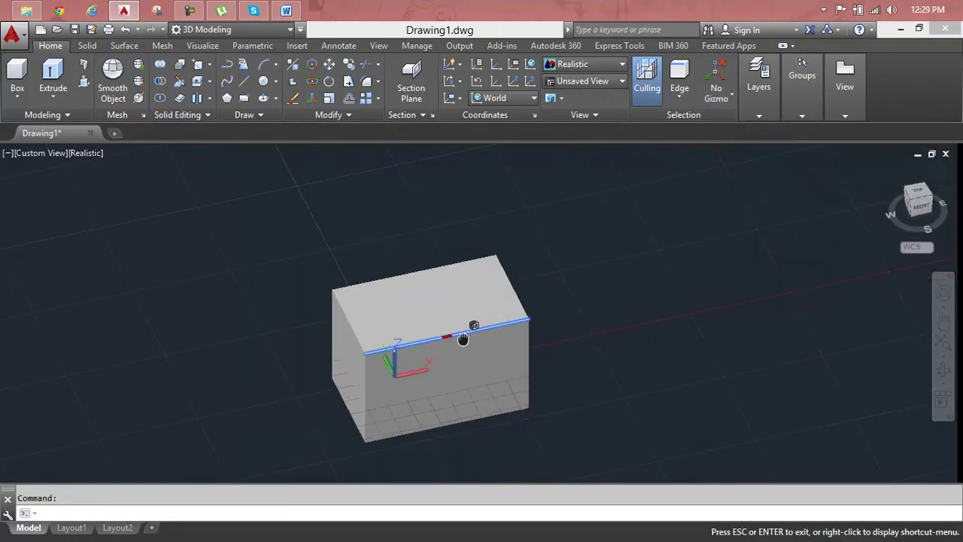
middle_click_drag(475, 327, 446, 276)
mouse_move(473, 326)
left_click(419, 283)
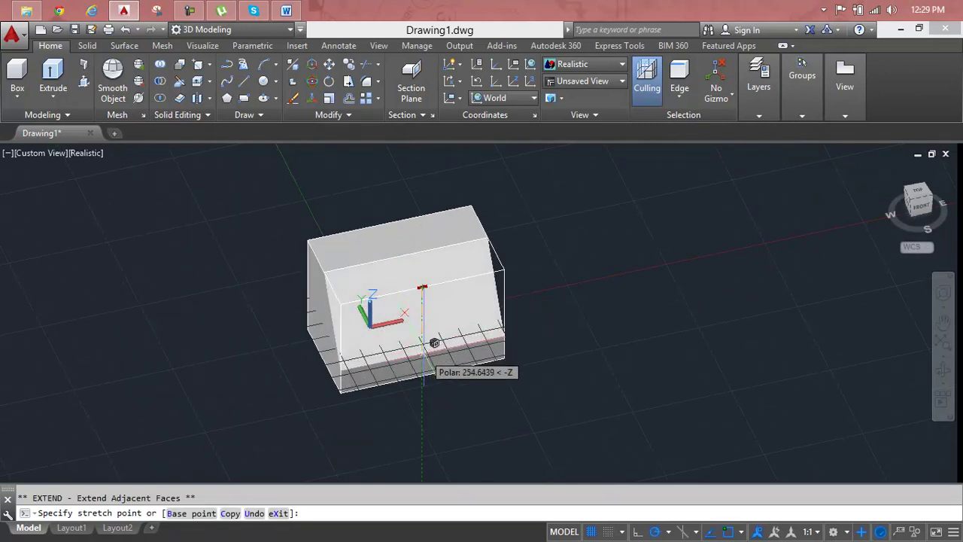
left_click(424, 353)
key("Escape")
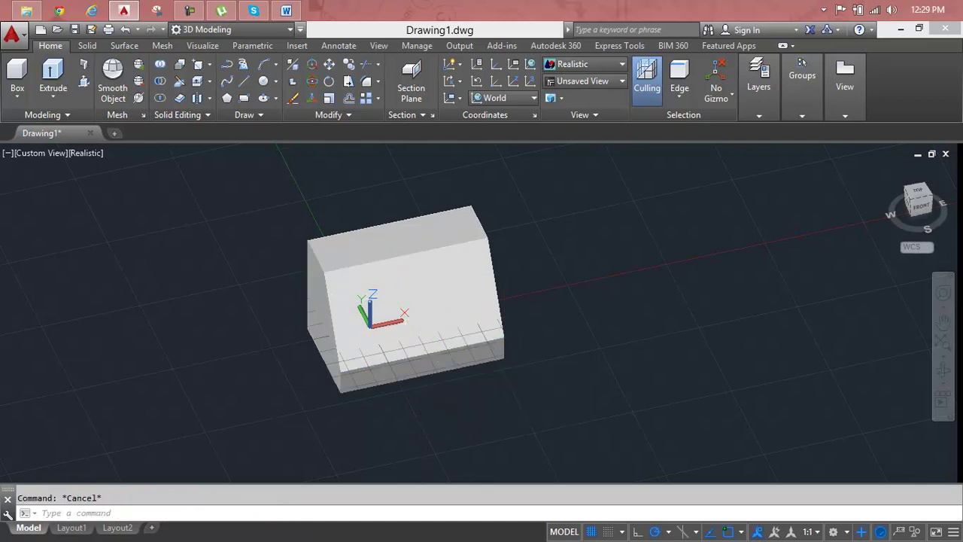
mouse_move(391, 366)
middle_mouse_down("shift")
mouse_move(424, 339)
mouse_move(523, 333)
mouse_move(496, 350)
mouse_move(378, 362)
middle_mouse_up("shift")
left_click(731, 90)
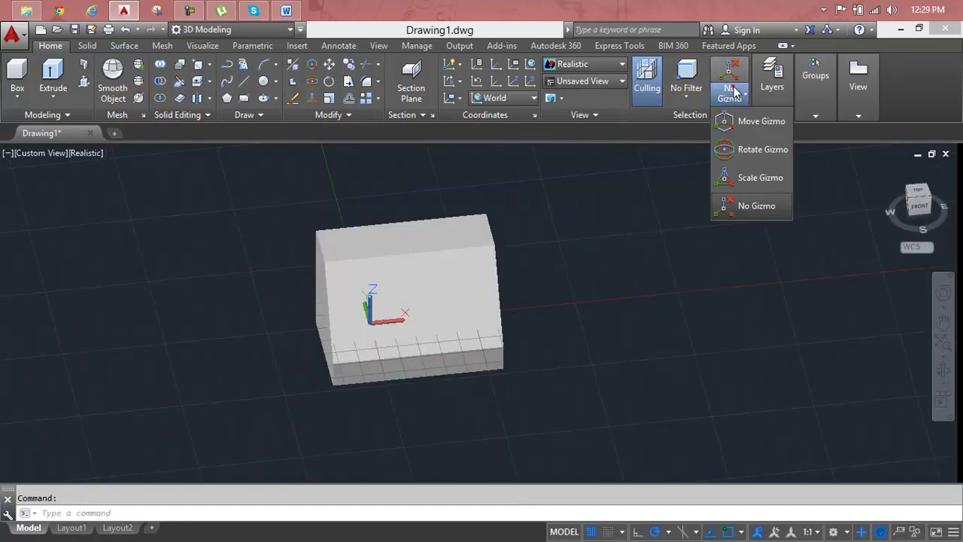
- Enlarge the slanted box with the Scale Gizmo, then delete it
left_click(744, 181)
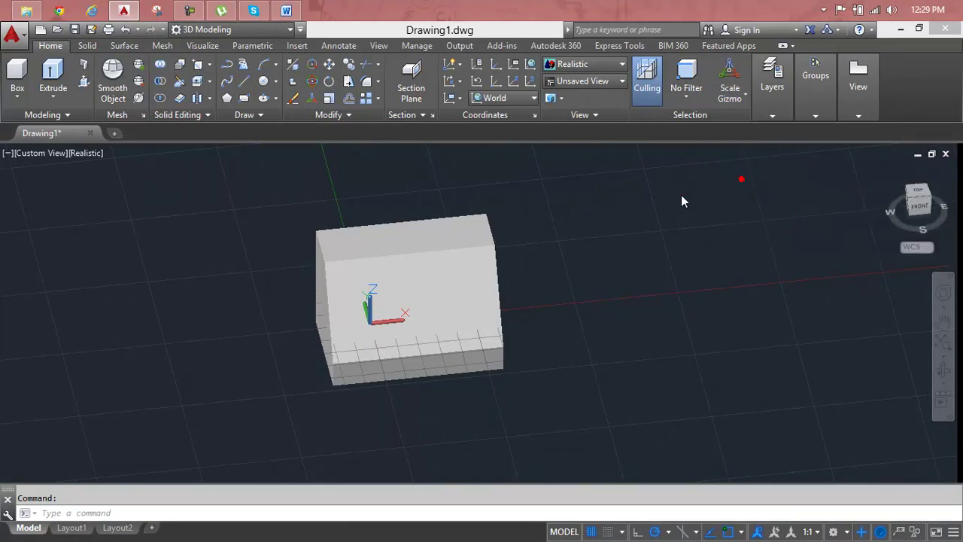
left_click(435, 249)
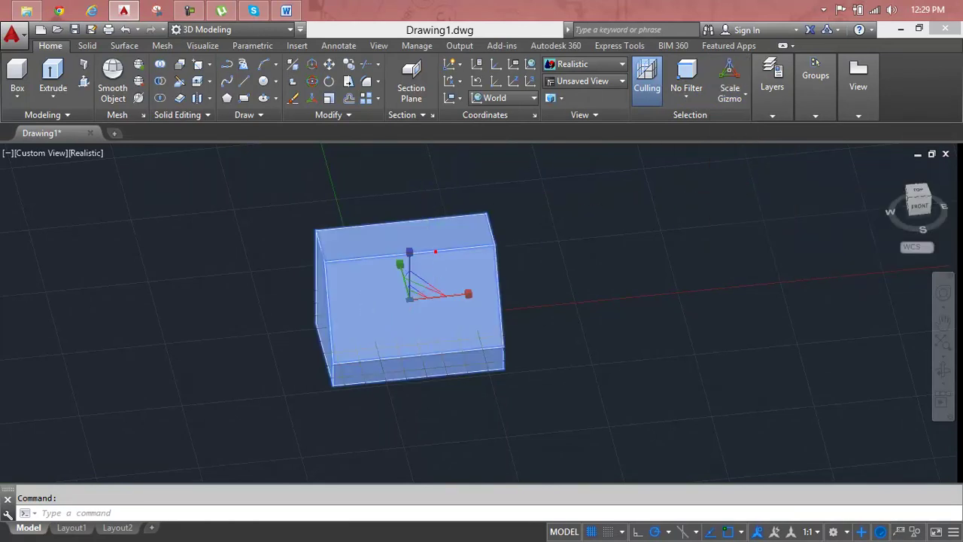
left_click(413, 293)
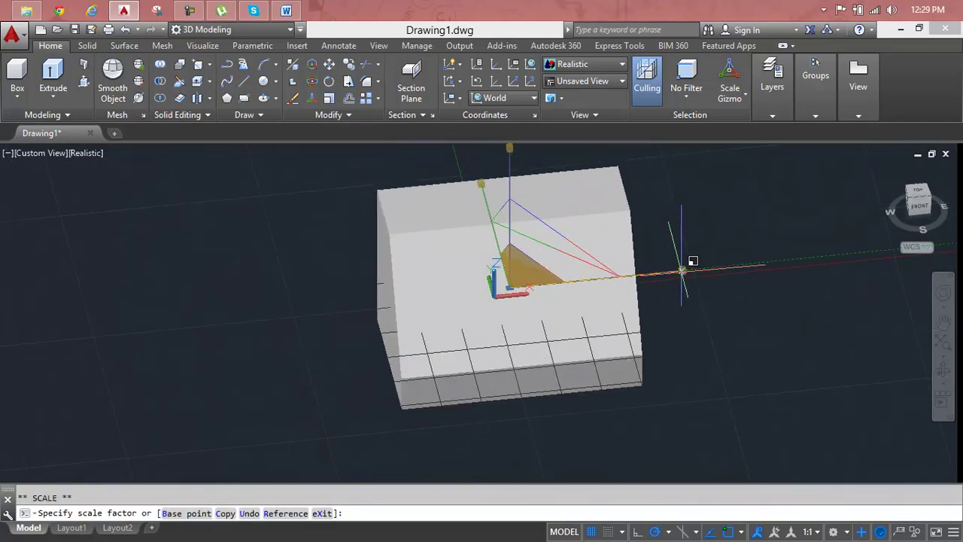
left_click(660, 282)
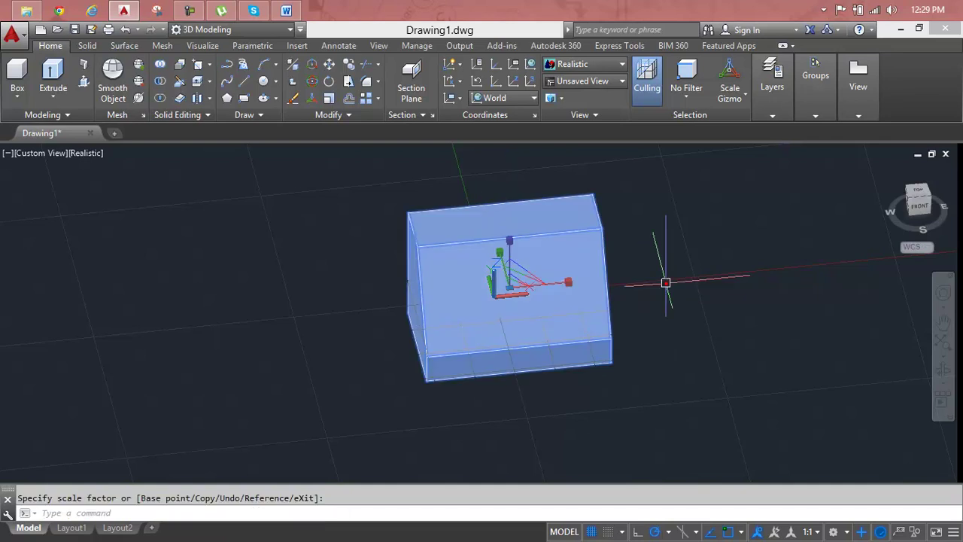
left_click(596, 247)
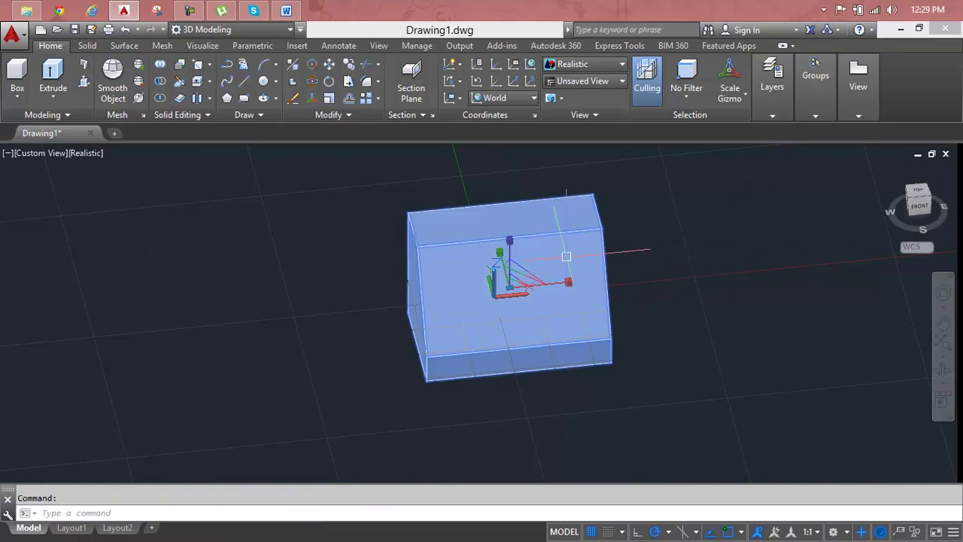
key("Delete")
left_click(686, 89)
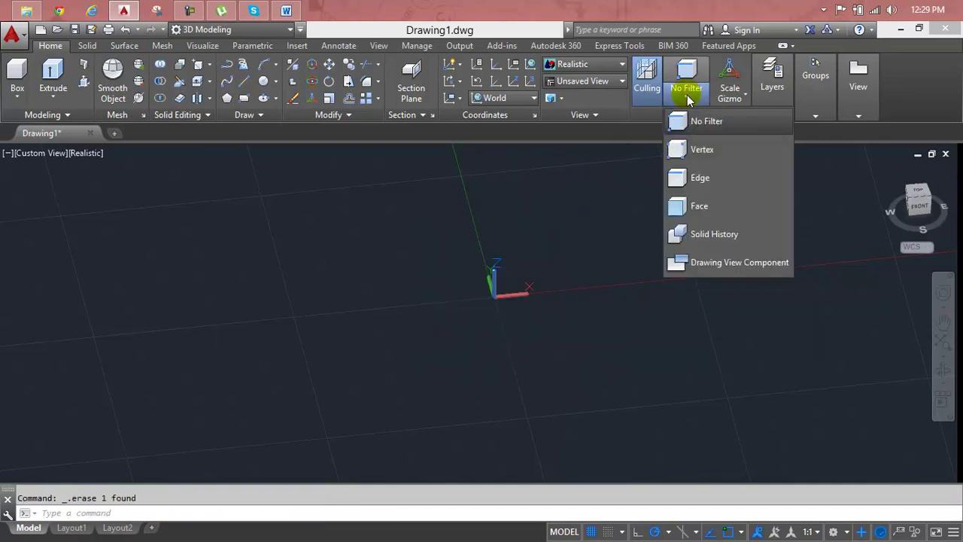
- From the Home view, draw a tall box from two base corners and a height
key("Escape")
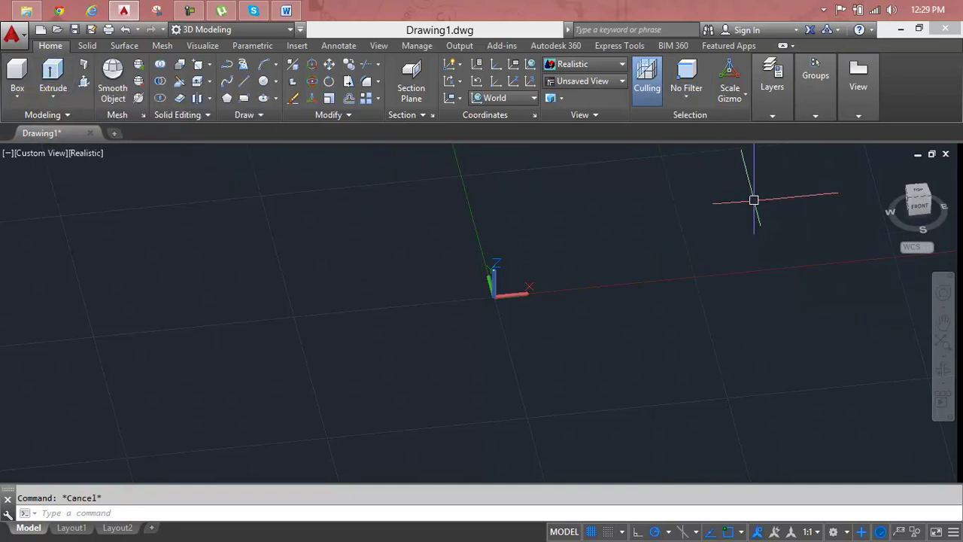
left_click(887, 171)
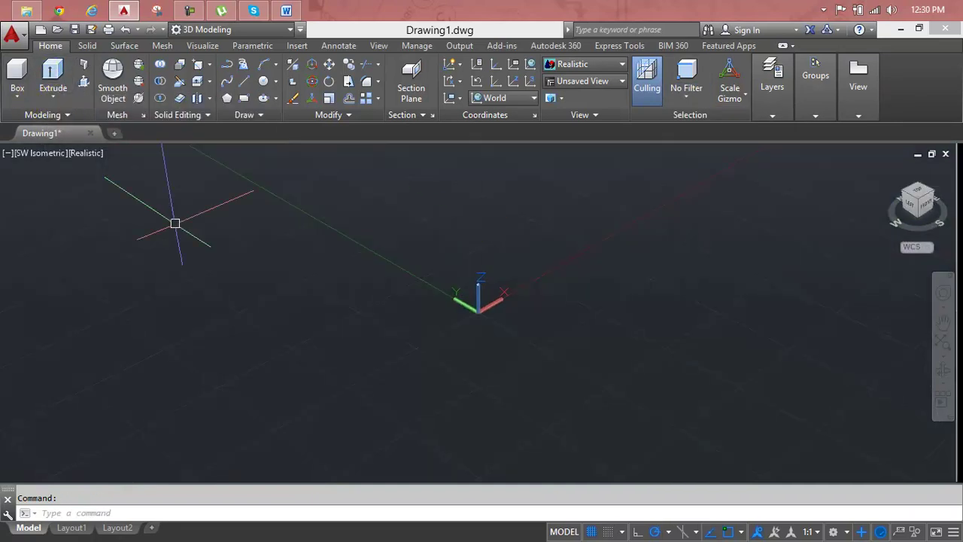
left_click(16, 75)
left_click(478, 305)
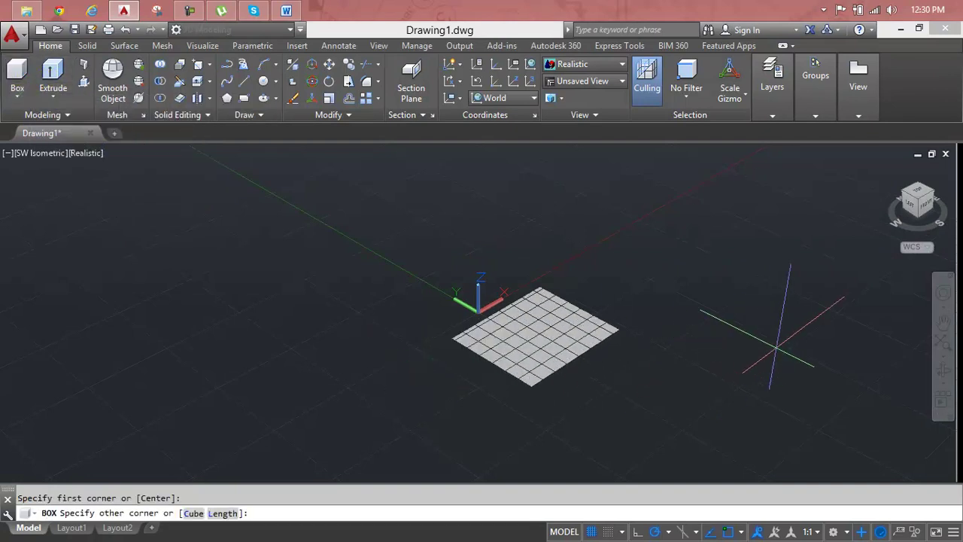
left_click(775, 348)
middle_click_drag(743, 291, 623, 388)
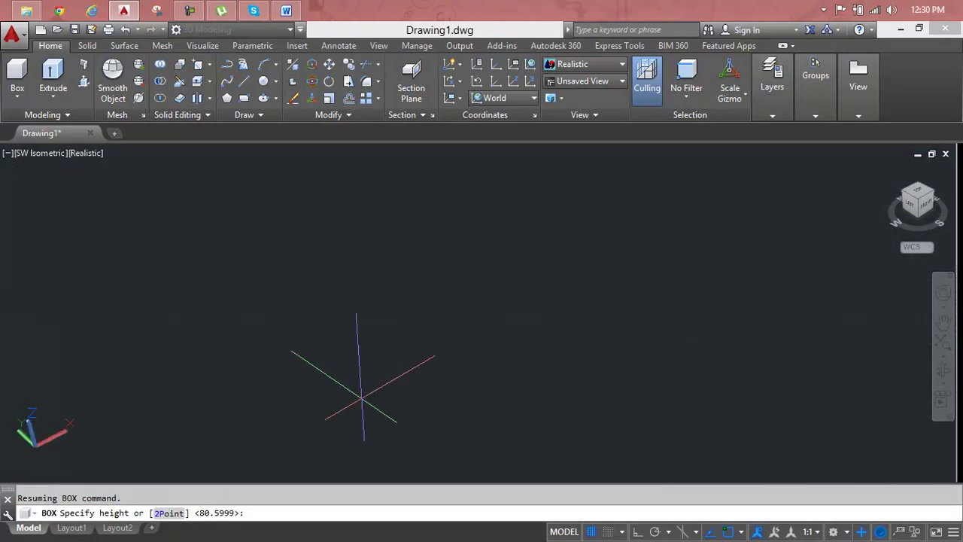
middle_click_drag(359, 377, 575, 241)
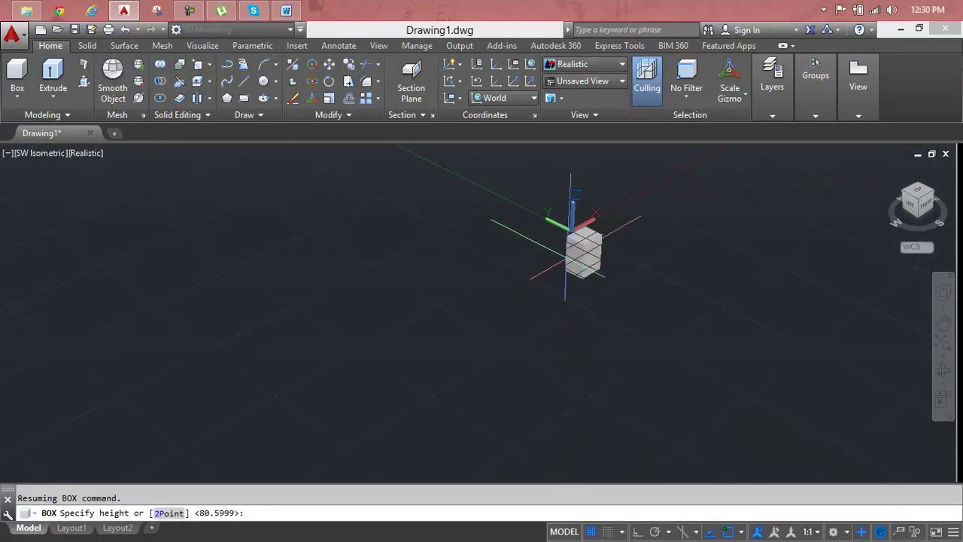
left_click(597, 206)
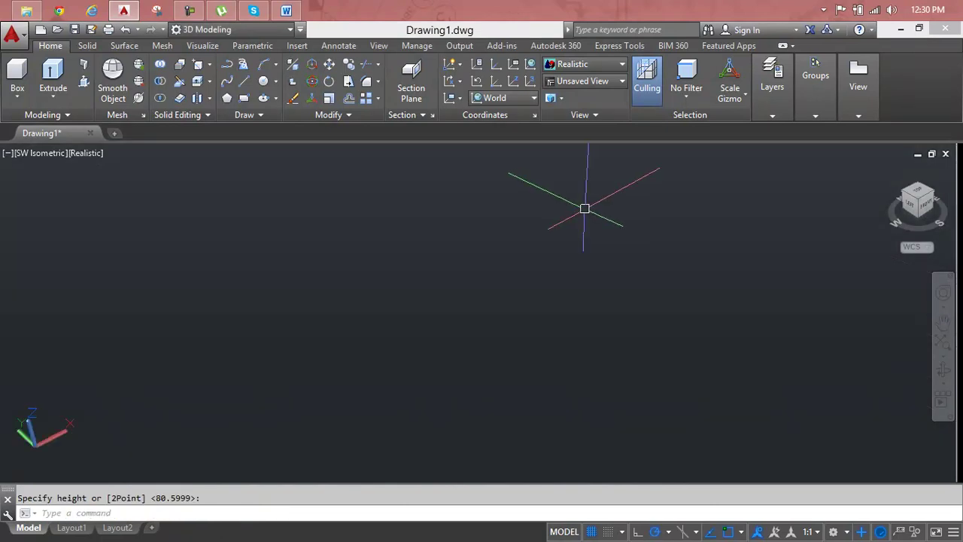
- Zoom All (Z, A) to fit the new box in the window
key("Escape")
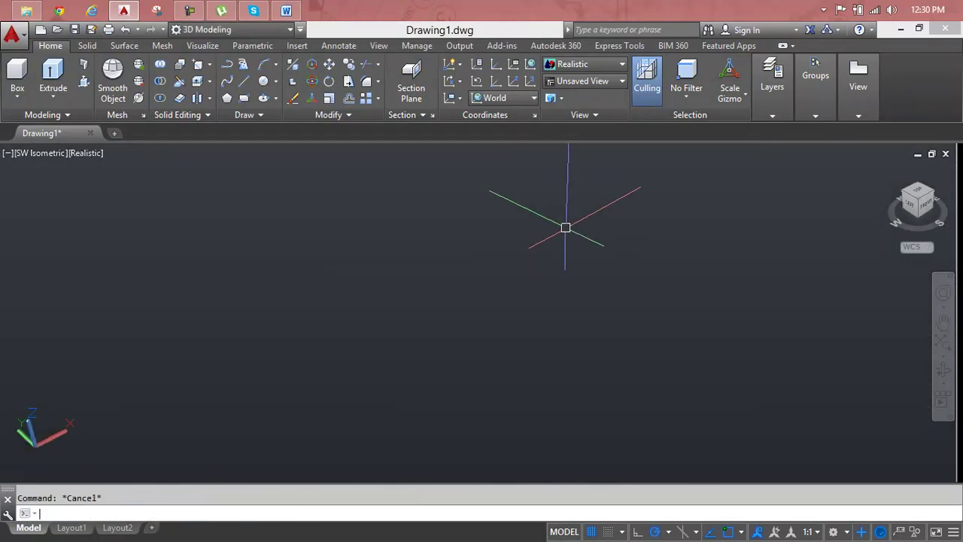
key("z")
key("Return")
type("a")
key("Return")
key("Return")
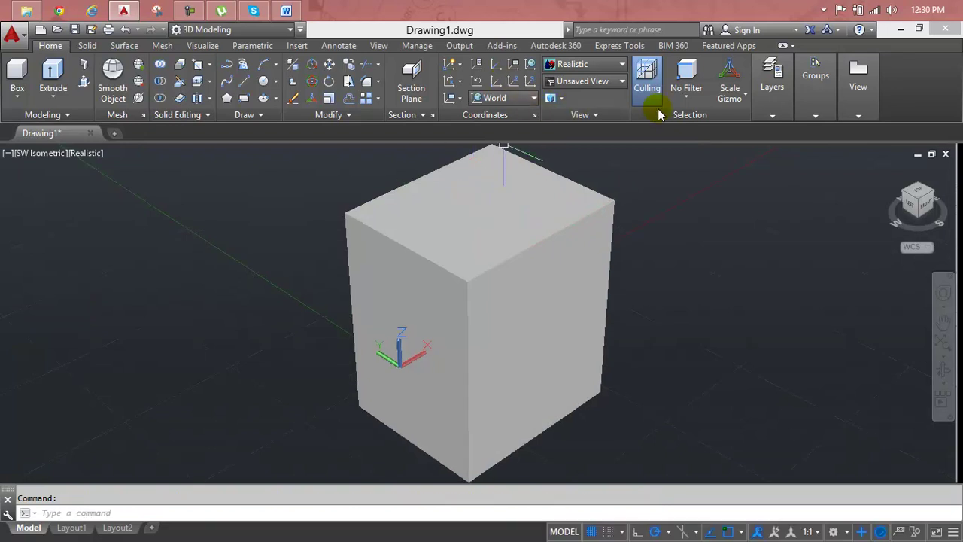
- With the Face filter, scale the box's top face down so the solid tapers
left_click(681, 90)
left_click(686, 207)
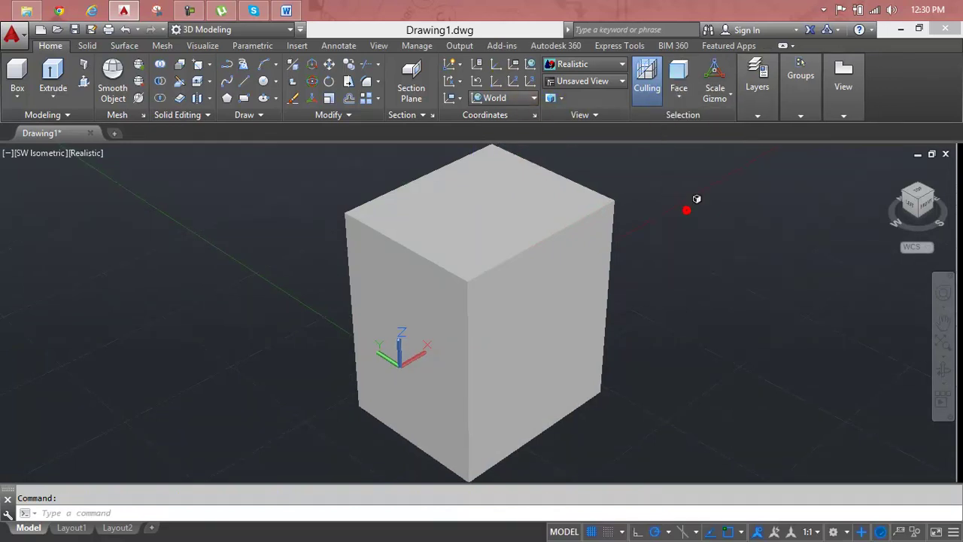
left_click(475, 249)
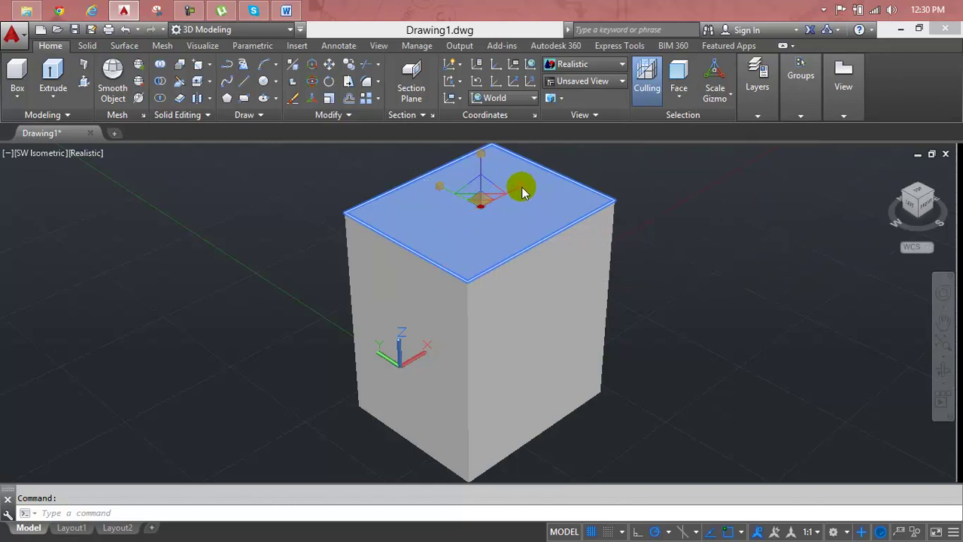
left_click(521, 188)
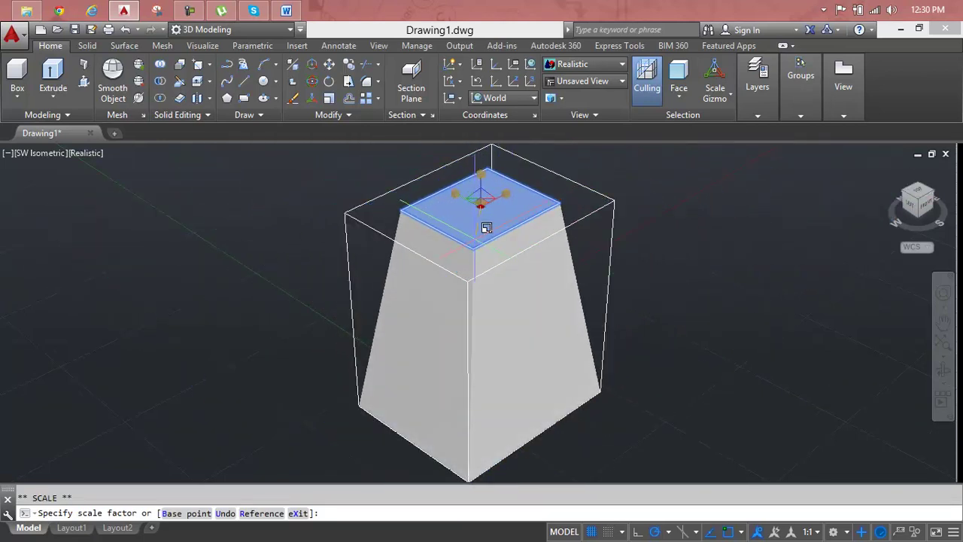
left_click(503, 210)
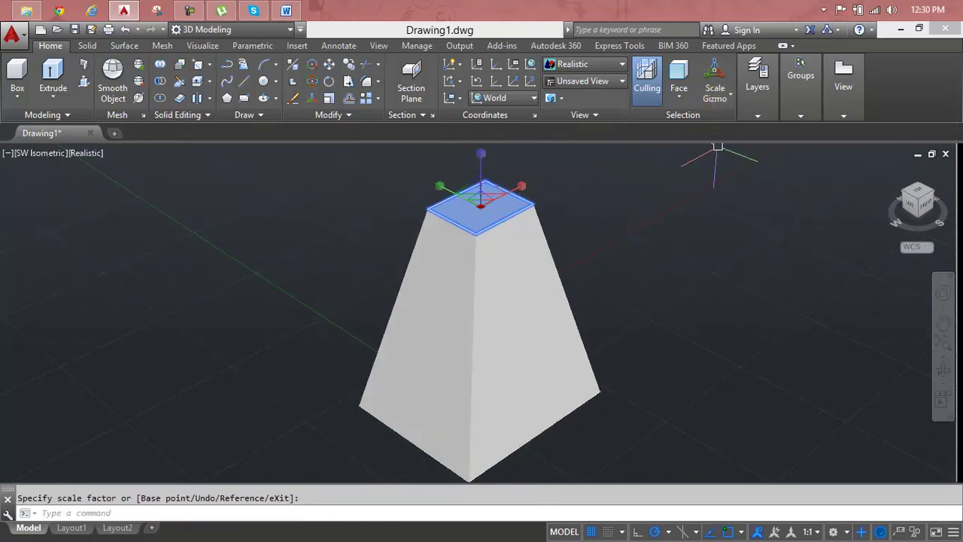
scroll(546, 207, "up", 3)
scroll(503, 232, "down", 1)
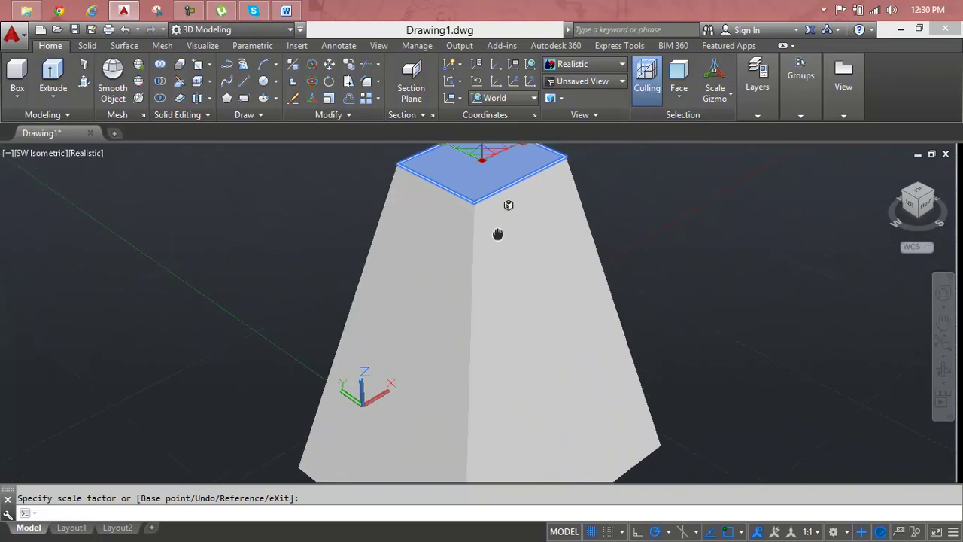
middle_click_drag(503, 232, 503, 282)
key("Escape")
left_click(680, 101)
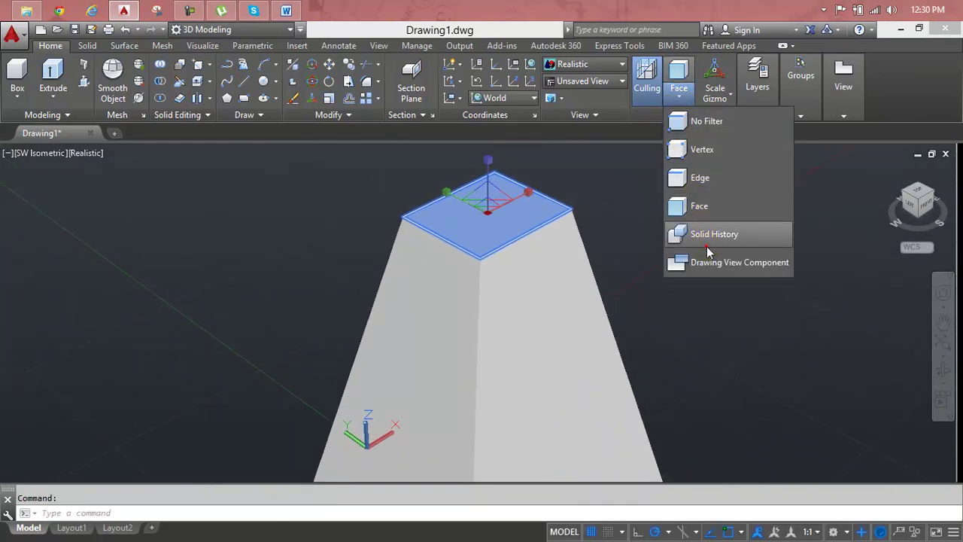
- Switch the filter to Solid History and stretch the top face far upward into a spire
left_click(708, 241)
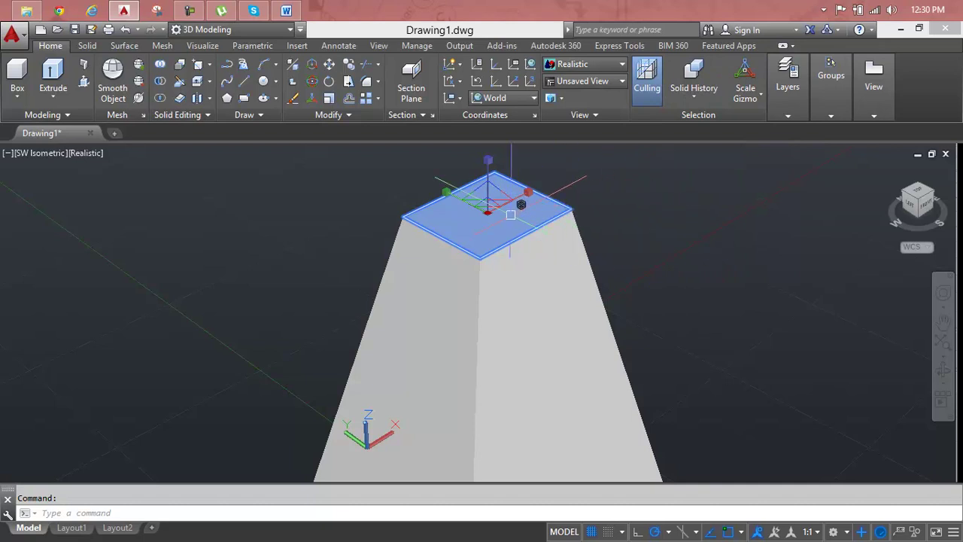
left_click(488, 212)
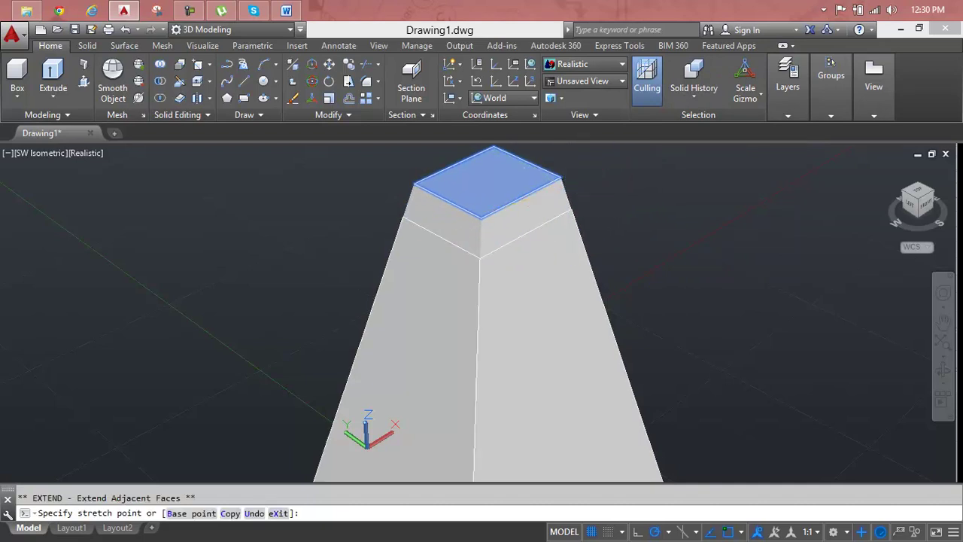
scroll(557, 301, "down", 2)
middle_click_drag(557, 301, 514, 194, "shift")
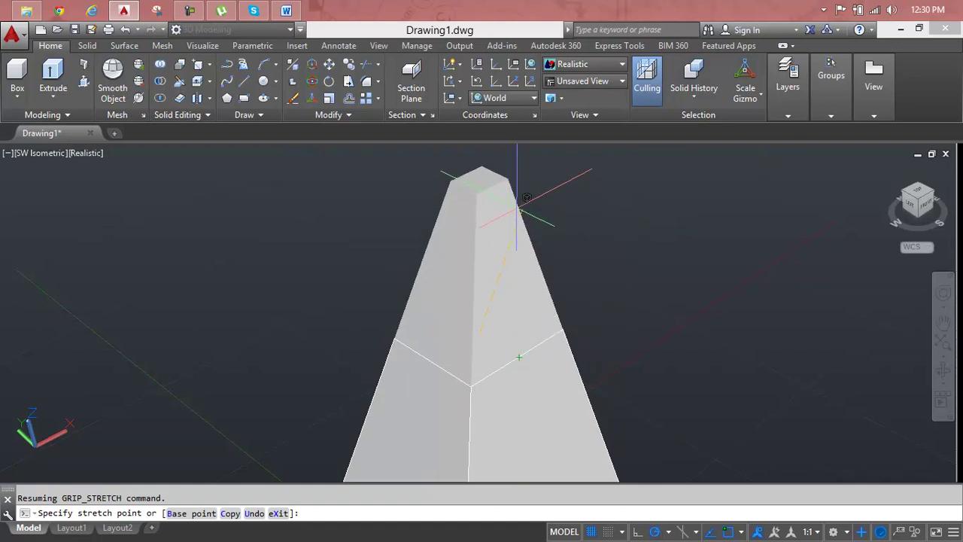
middle_click_drag(519, 172, 518, 259, "shift")
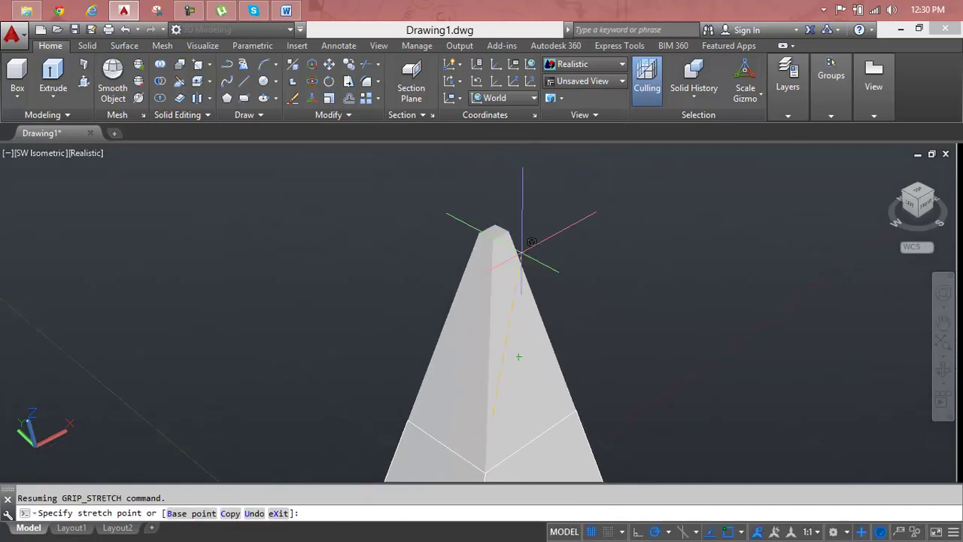
left_click(494, 231)
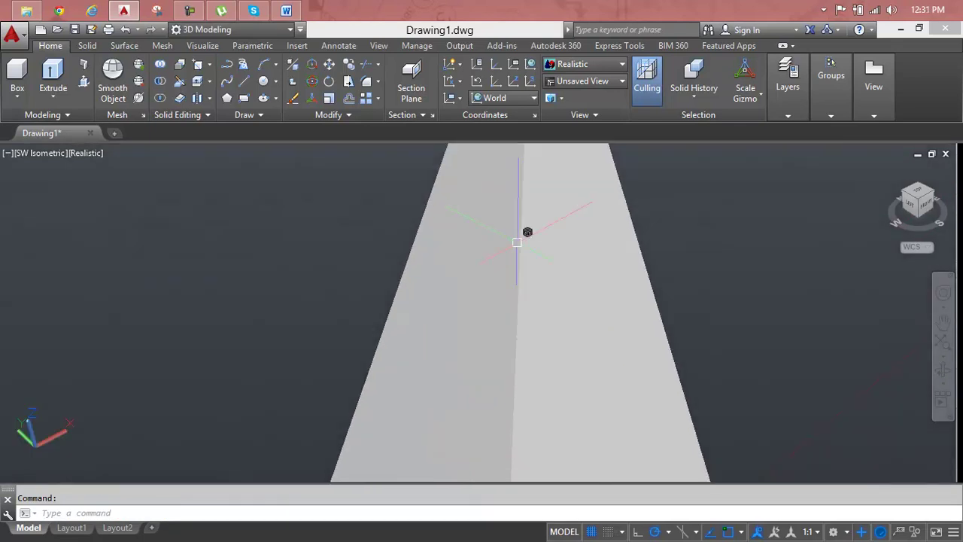
scroll(646, 173, "down", 1)
left_click(693, 94)
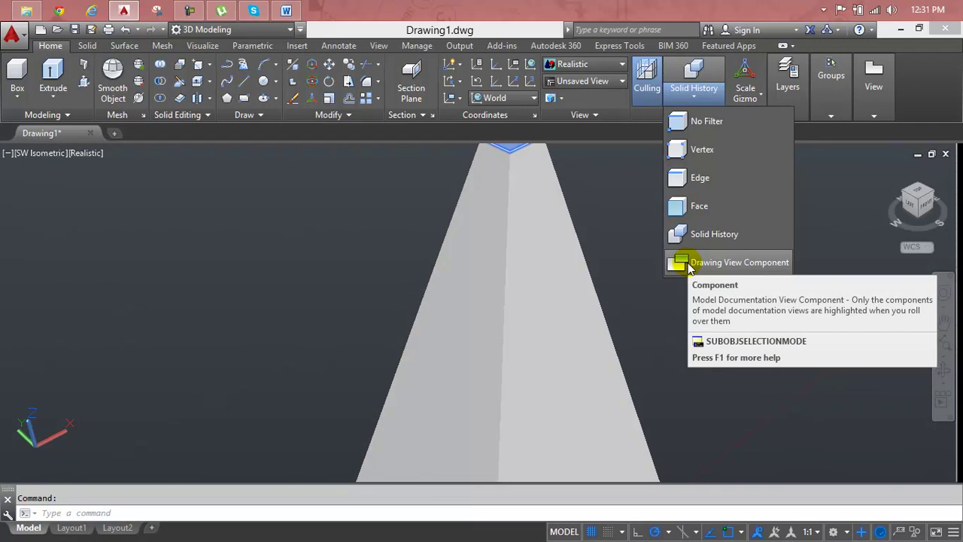
- Cancel a second top-face stretch, then zoom and pan to show the whole solid
key("Escape")
scroll(688, 262, "down", 3)
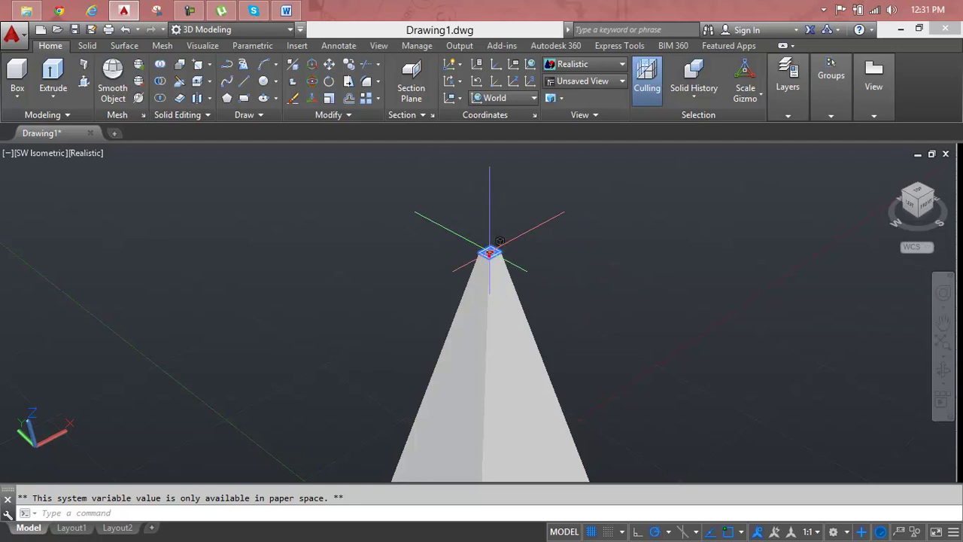
left_click(489, 252)
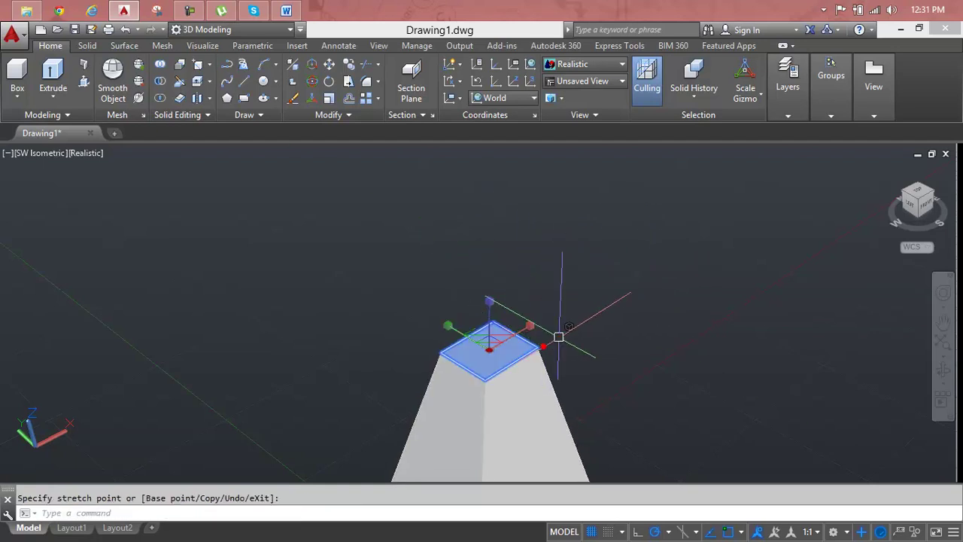
key("Escape")
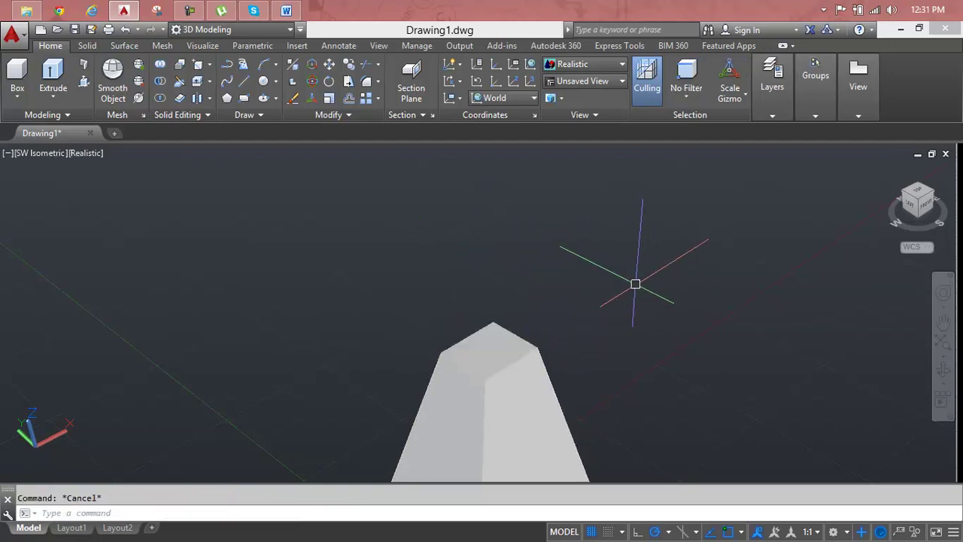
scroll(595, 331, "down", 4)
middle_click_drag(602, 318, 623, 269)
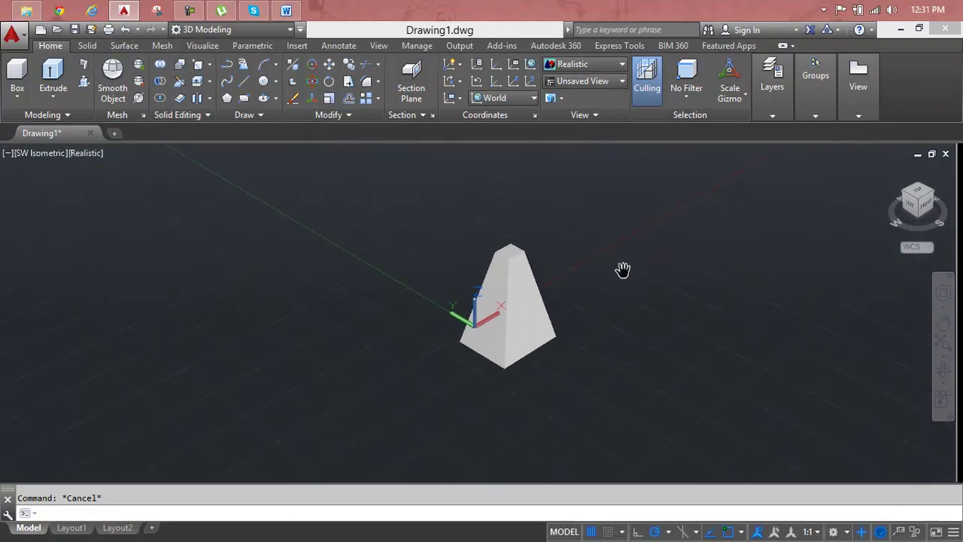
scroll(481, 316, "up", 2)
scroll(482, 316, "up", 2)
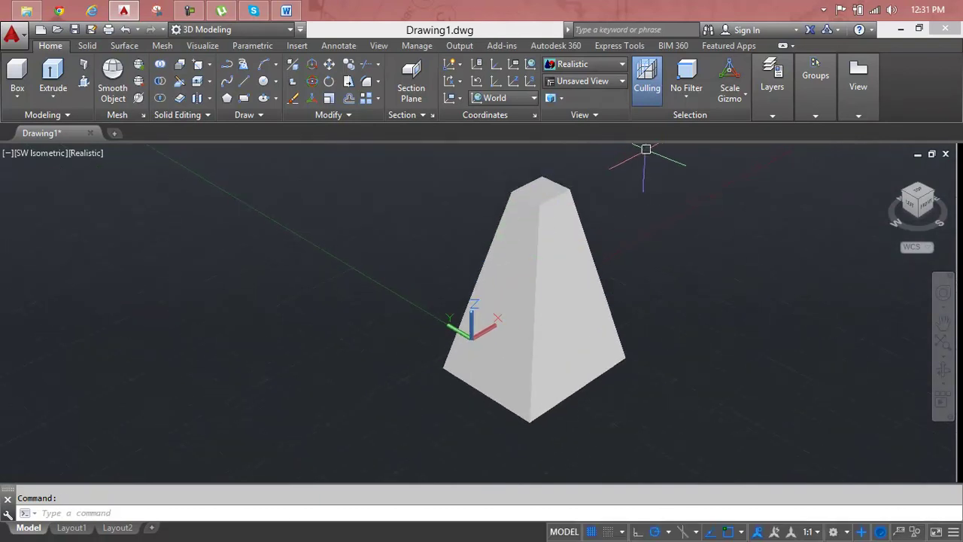
- Try the Drawing View Component filter twice, then set the filter to Solid History
left_click(683, 98)
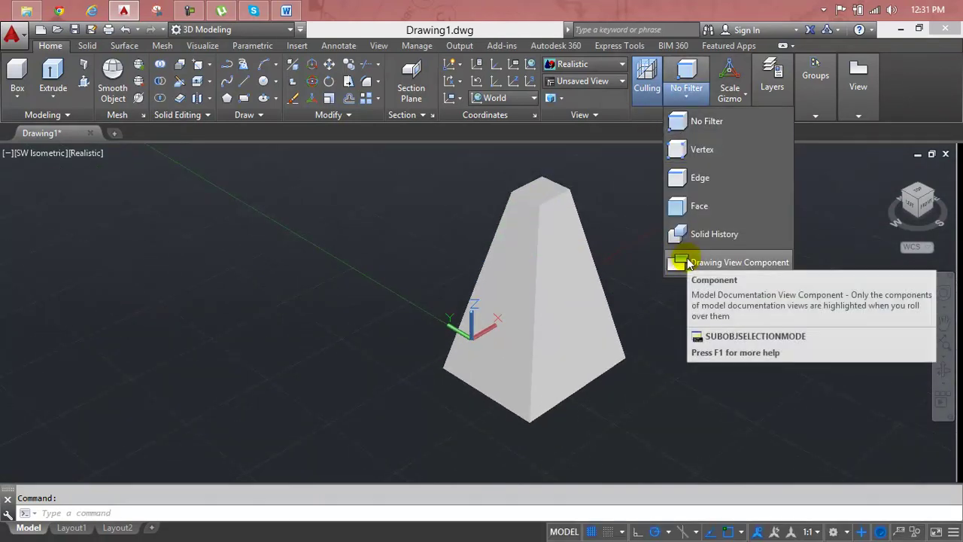
left_click(687, 260)
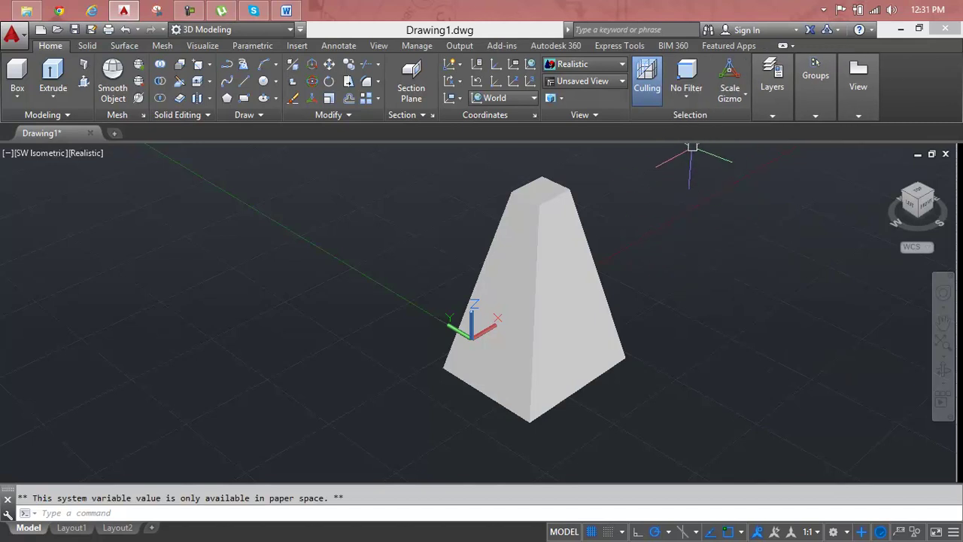
left_click(687, 96)
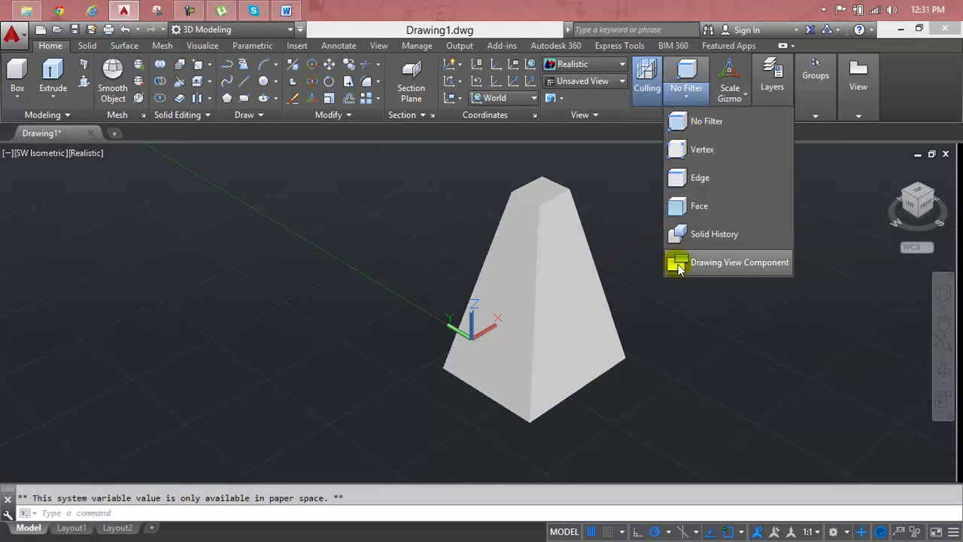
left_click(678, 263)
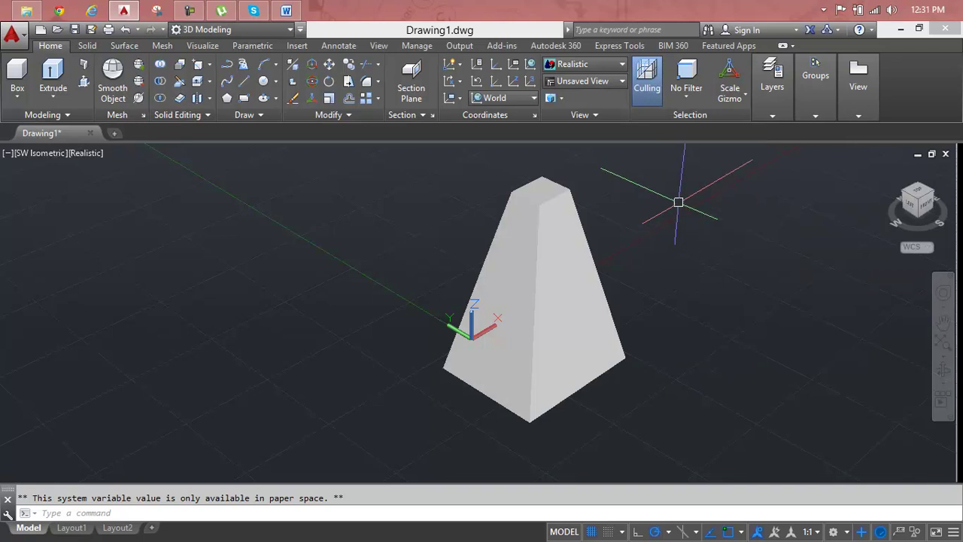
left_click(688, 96)
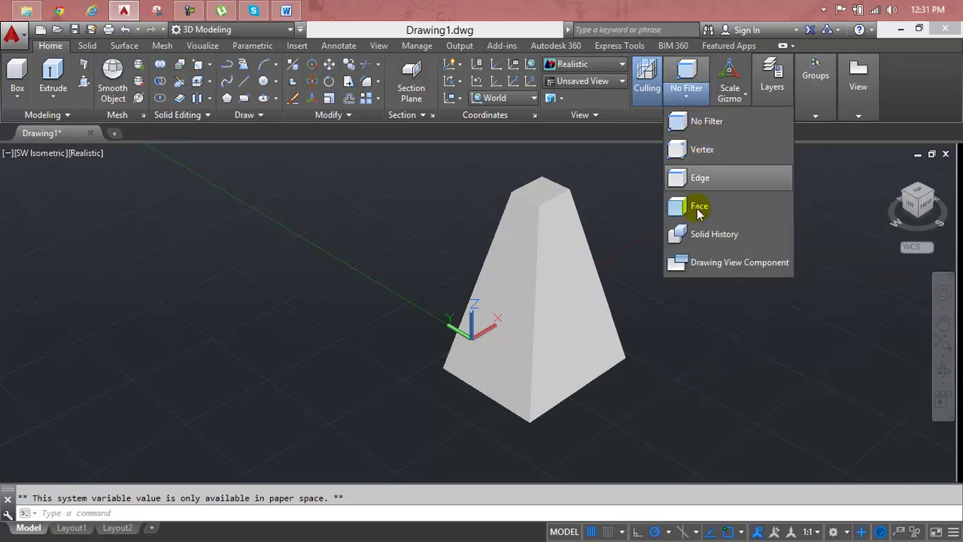
left_click(699, 237)
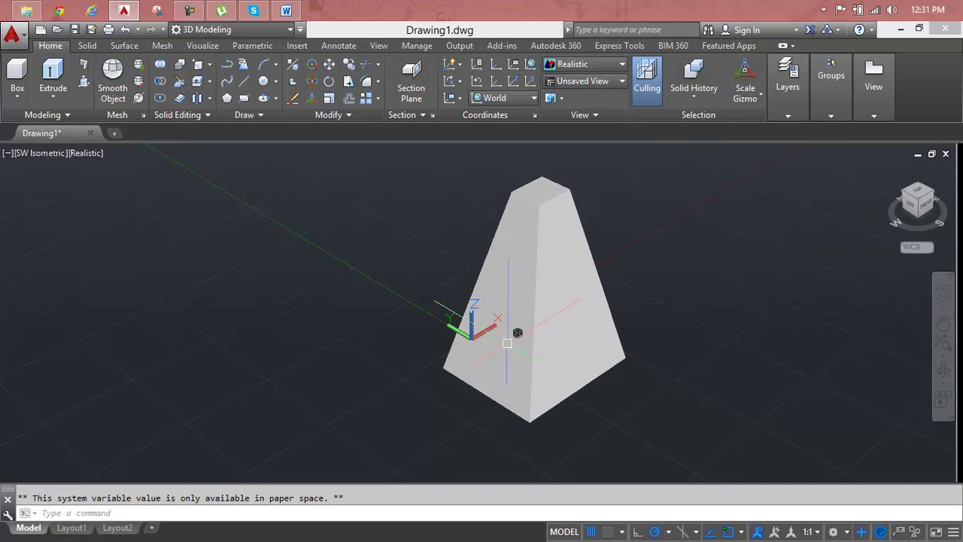
- Select the tapered solid, scale it hugely from a grip, then undo the enlargement
left_click(551, 316)
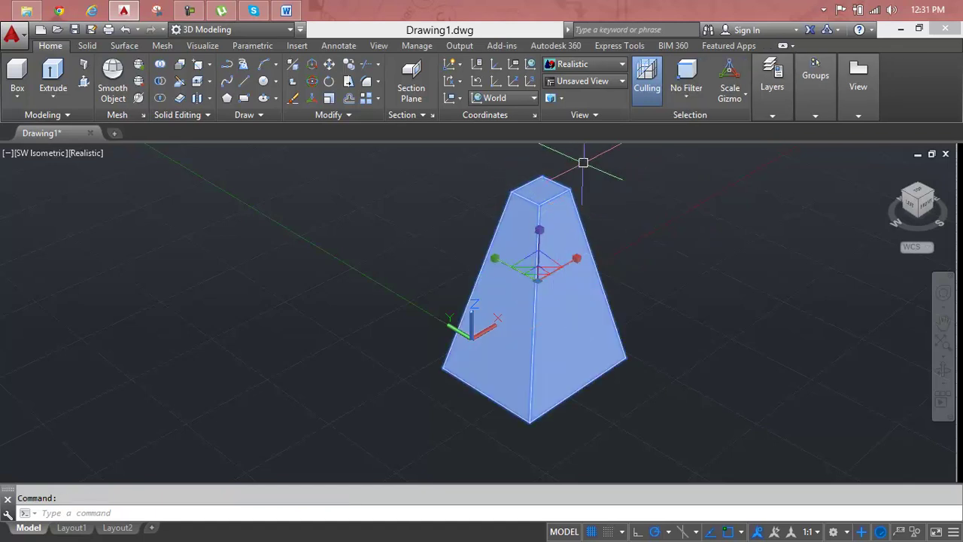
left_click(692, 99)
left_click(693, 101)
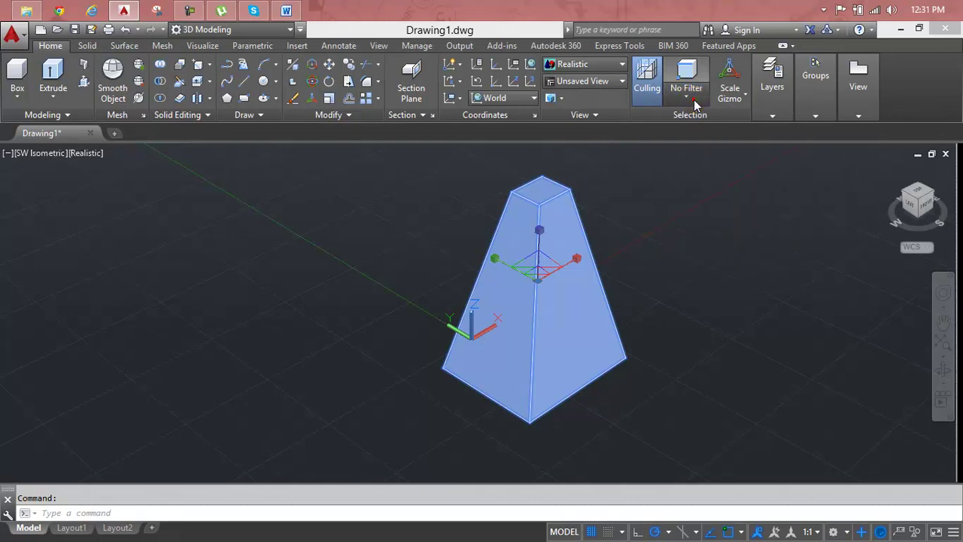
left_click(695, 104)
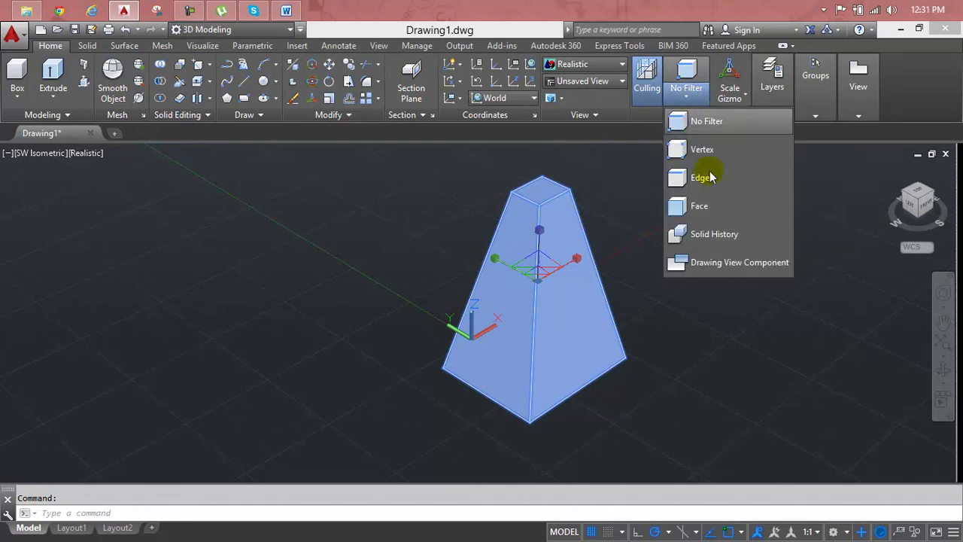
left_click(715, 234)
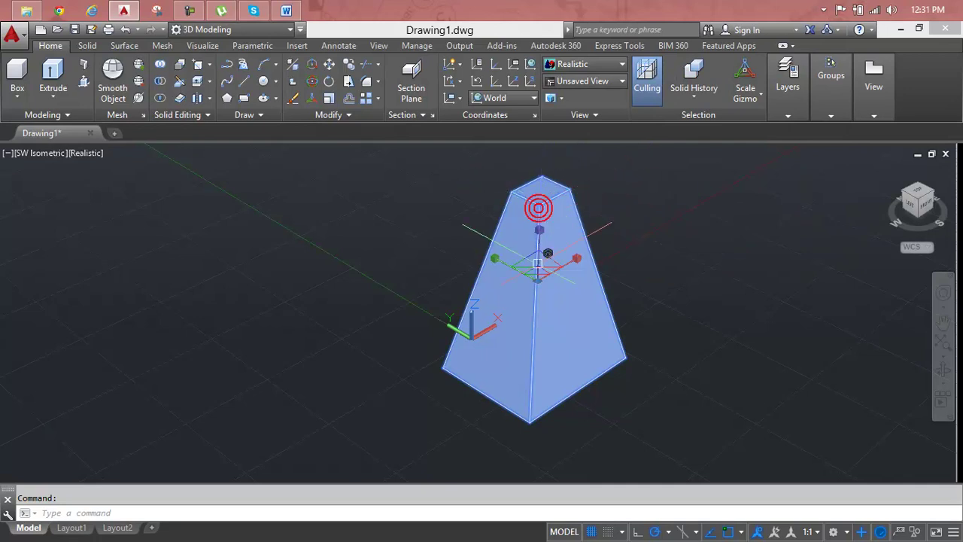
left_click(541, 235)
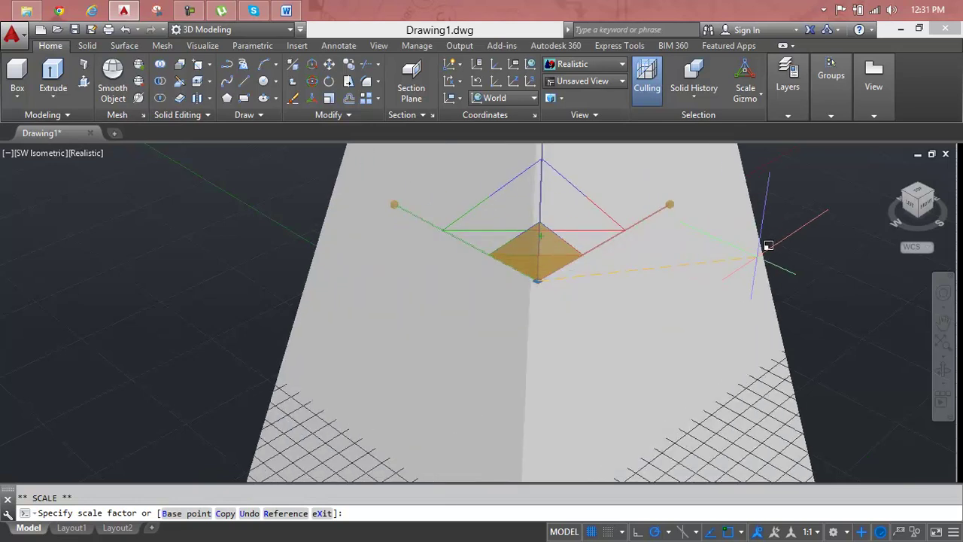
left_click(733, 258)
key("ctrl+z")
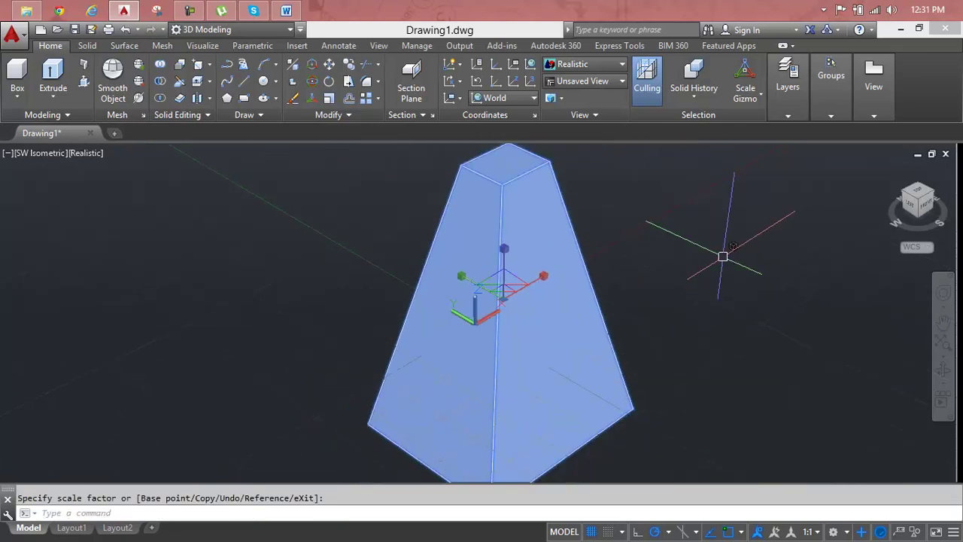
- Crossing-select the tapered solid and delete it
left_click(612, 285)
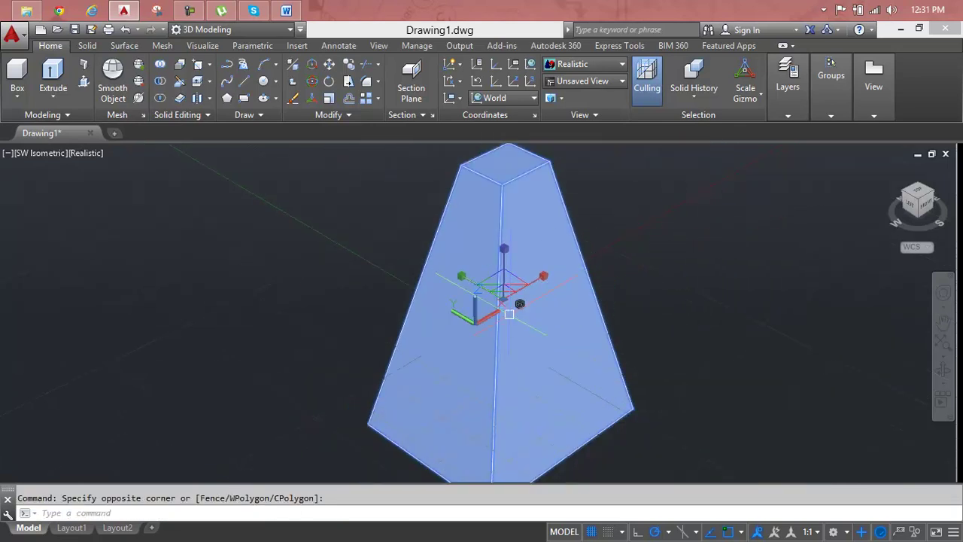
key("Delete")
left_click(683, 101)
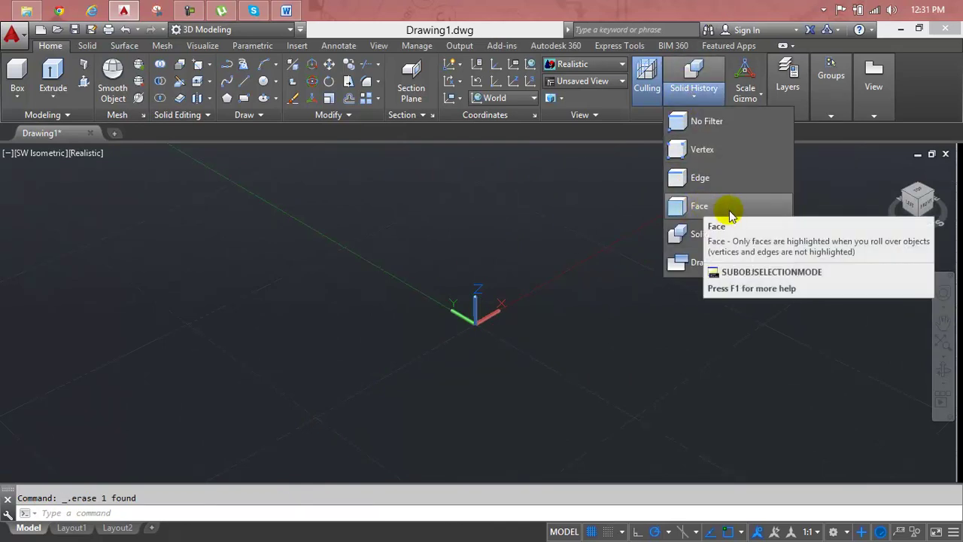
- Choose No Filter in the subobject selection filter list
left_click(708, 121)
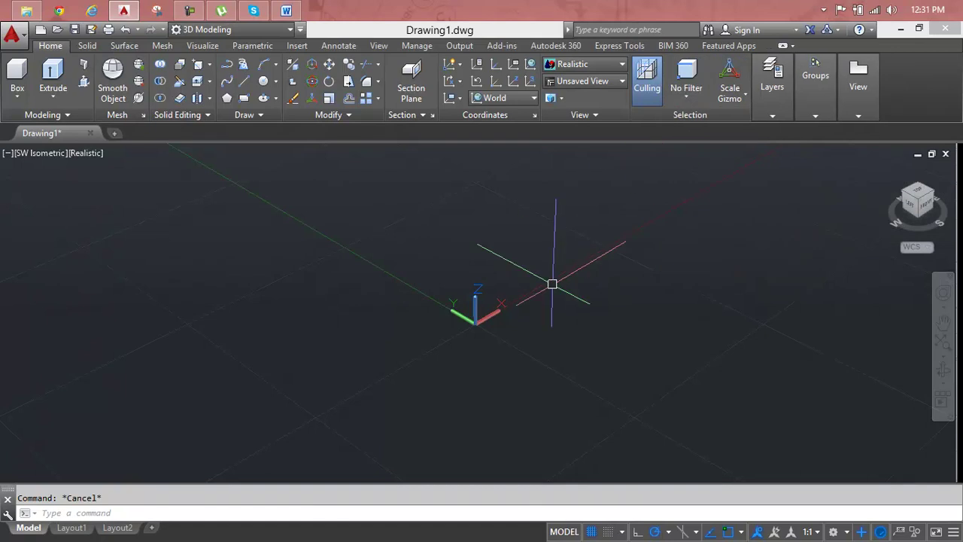